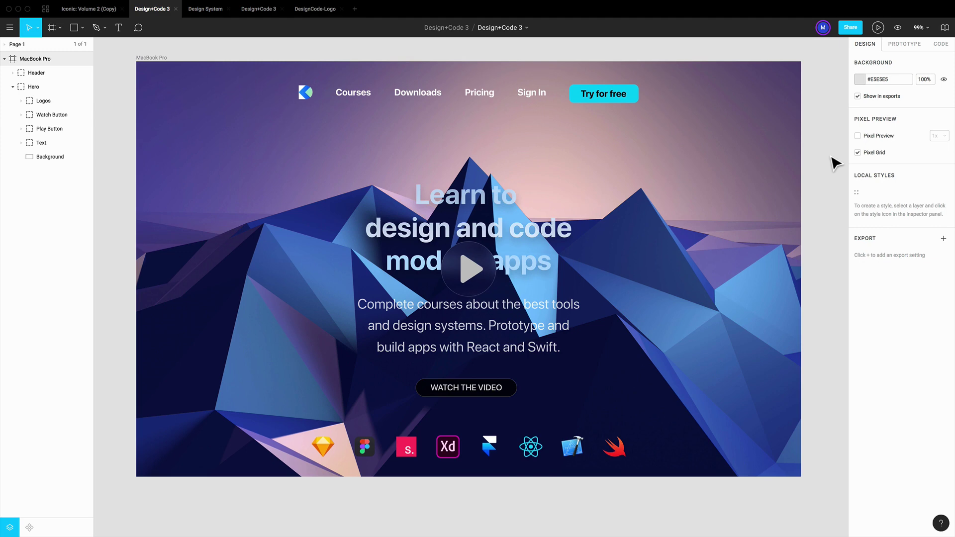
Try the MacBook Pro frame in portrait orientation twice, returning it to landscape each time
{"action": "left_click", "coordinate": [160, 58]}
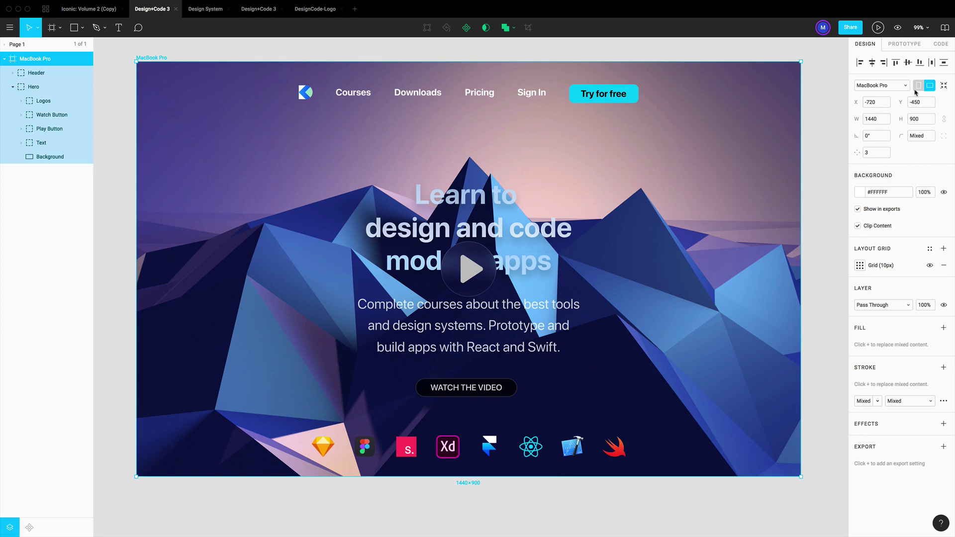
{"action": "left_click", "coordinate": [918, 86]}
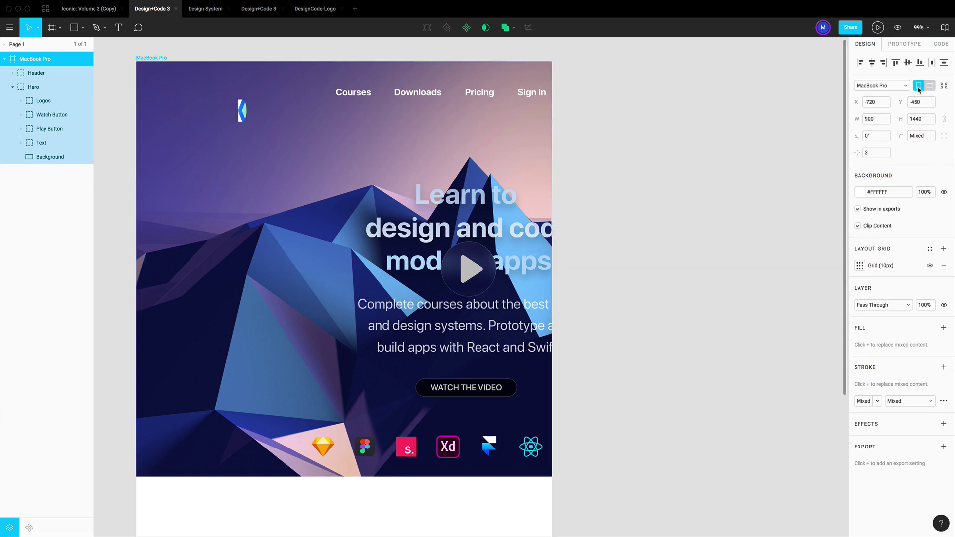
{"action": "left_click", "coordinate": [928, 87]}
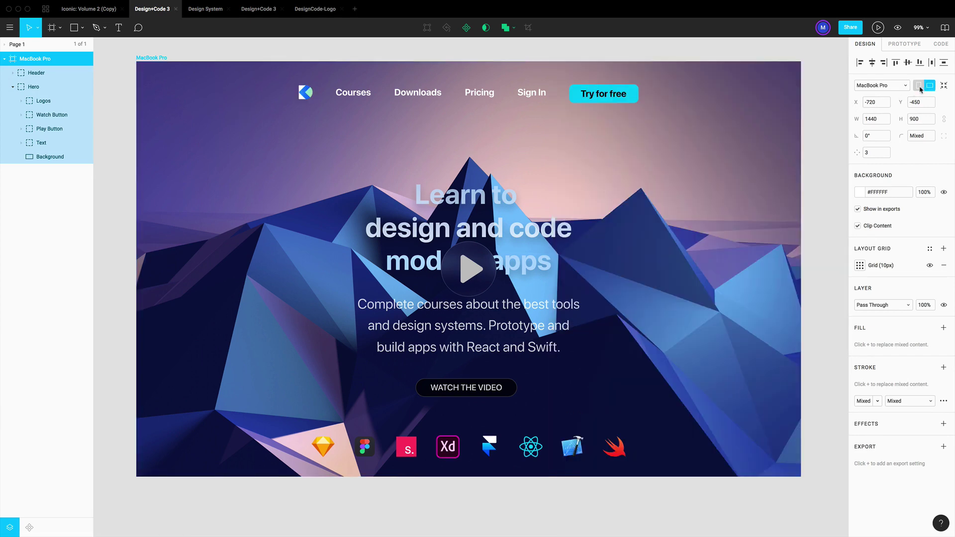
{"action": "left_click", "coordinate": [920, 86]}
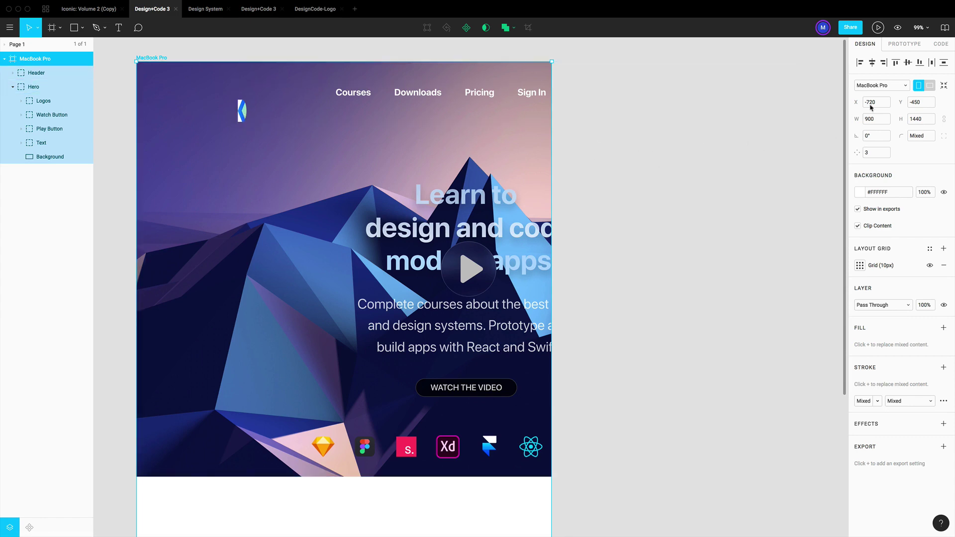
{"action": "left_click", "coordinate": [929, 89]}
{"action": "left_click", "coordinate": [839, 239]}
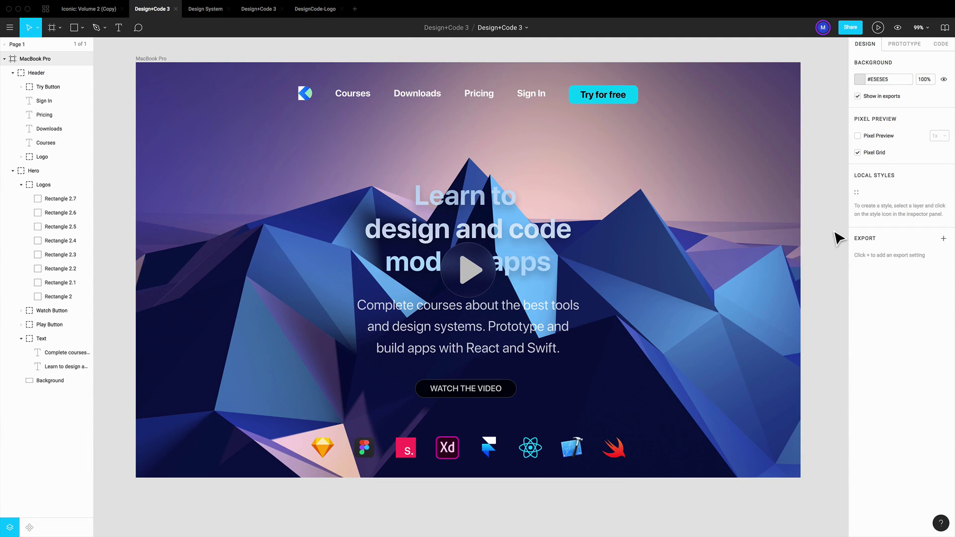
Try narrowing the MacBook Pro frame to a width of 994 and undo the resize
{"action": "left_click", "coordinate": [427, 233], "text": "super"}
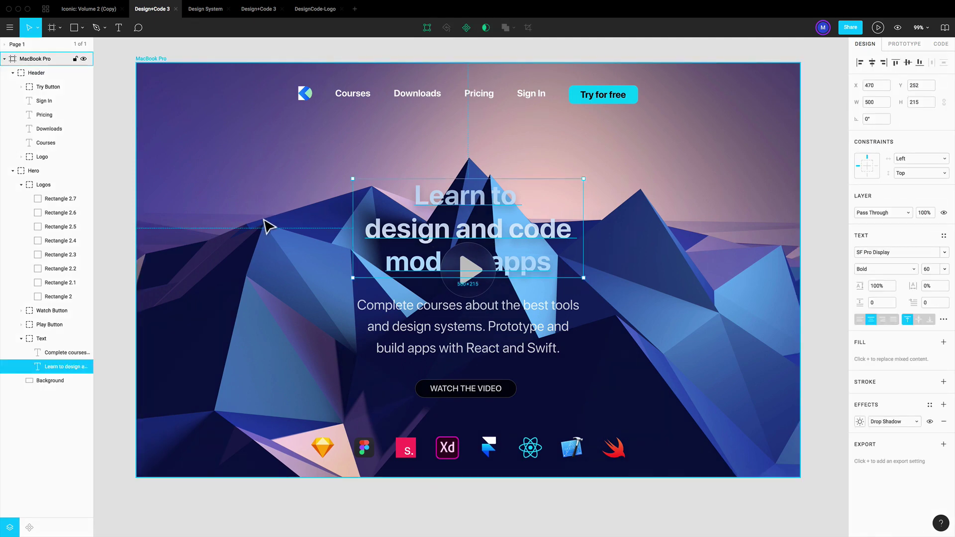
{"action": "left_click", "coordinate": [836, 188]}
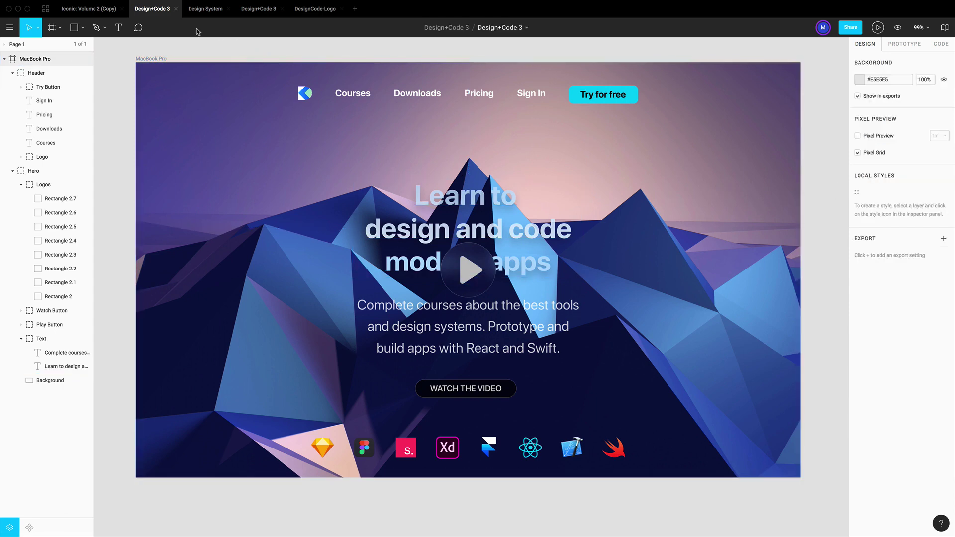
{"action": "left_click", "coordinate": [161, 62]}
{"action": "left_click_drag", "start_coordinate": [801, 162], "coordinate": [610, 177]}
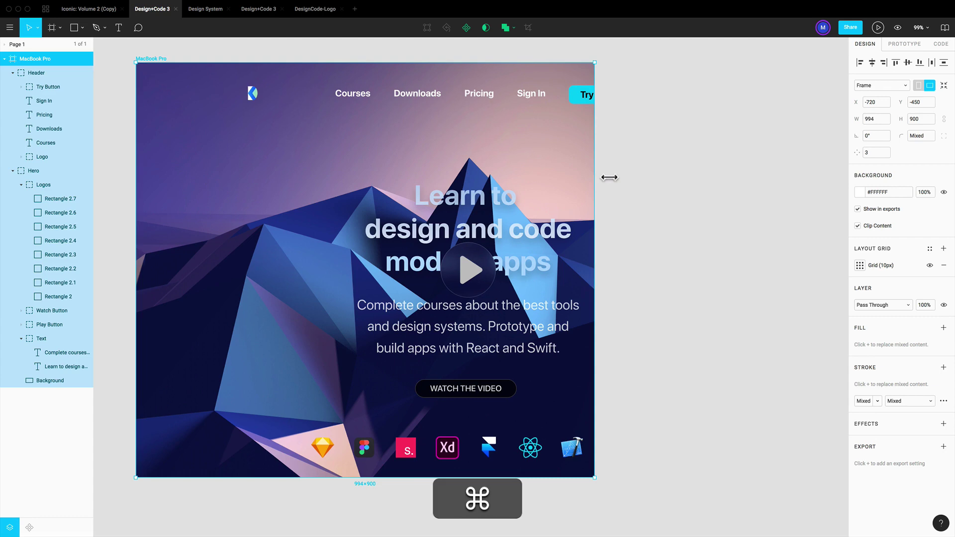
{"action": "key", "text": "super+z"}
{"action": "left_click", "coordinate": [840, 185]}
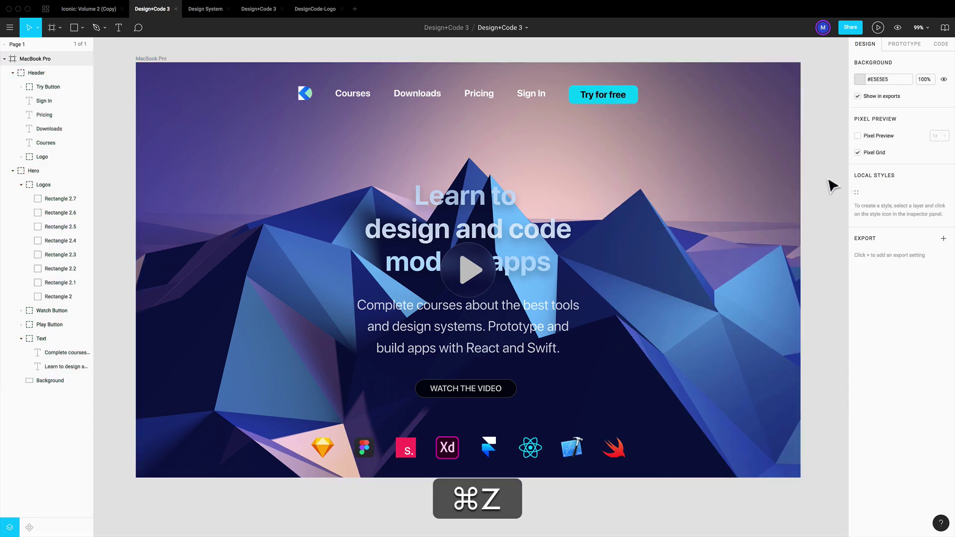
Set the horizontal constraint of the "Learn to design and code" heading and the paragraph below it to Center
{"action": "left_click", "coordinate": [492, 214], "text": "super"}
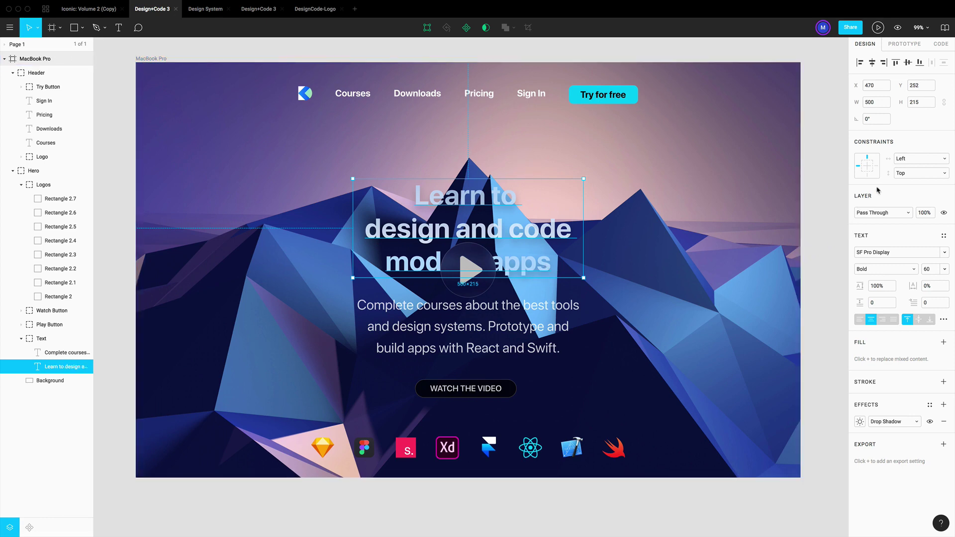
{"action": "left_click", "coordinate": [906, 159]}
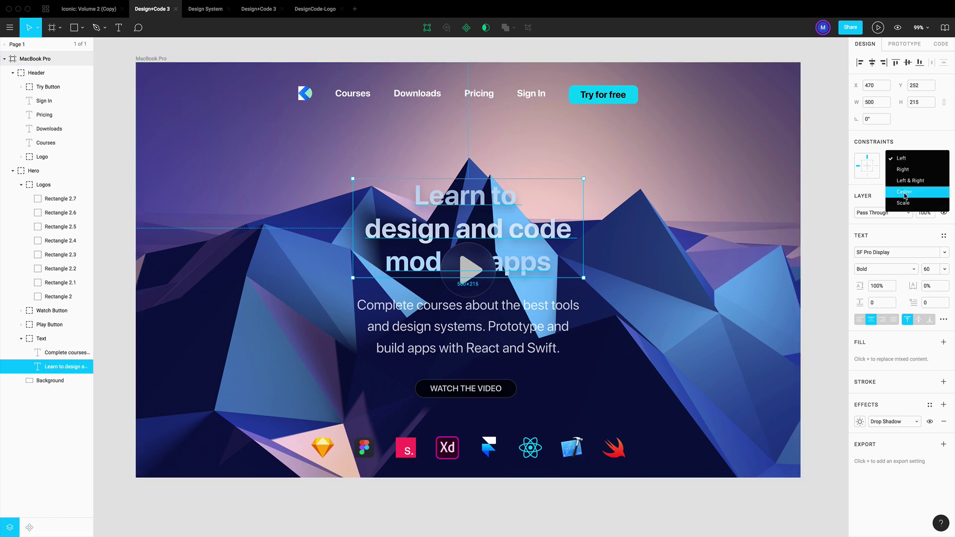
{"action": "left_click", "coordinate": [907, 194]}
{"action": "left_click", "coordinate": [554, 322], "text": "super"}
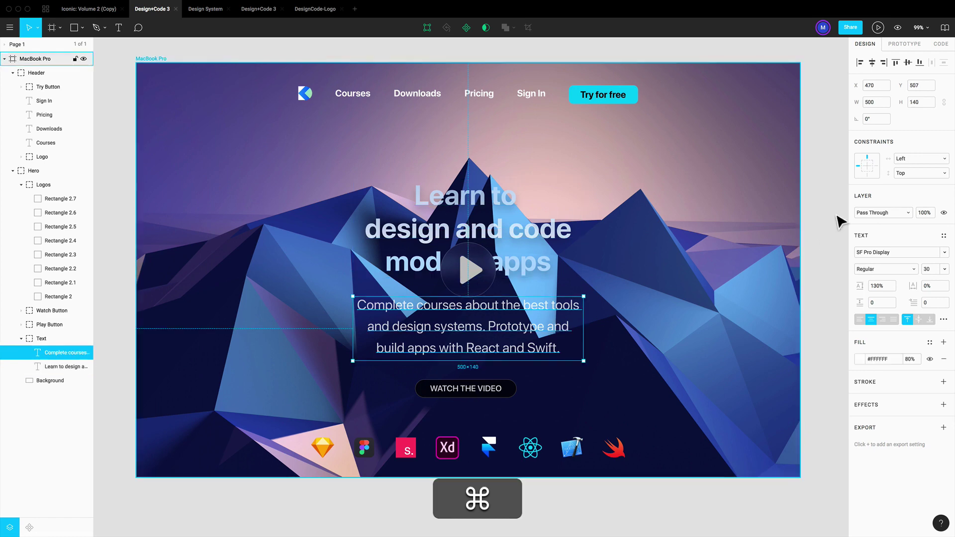
{"action": "left_click", "coordinate": [906, 159]}
{"action": "left_click", "coordinate": [907, 192]}
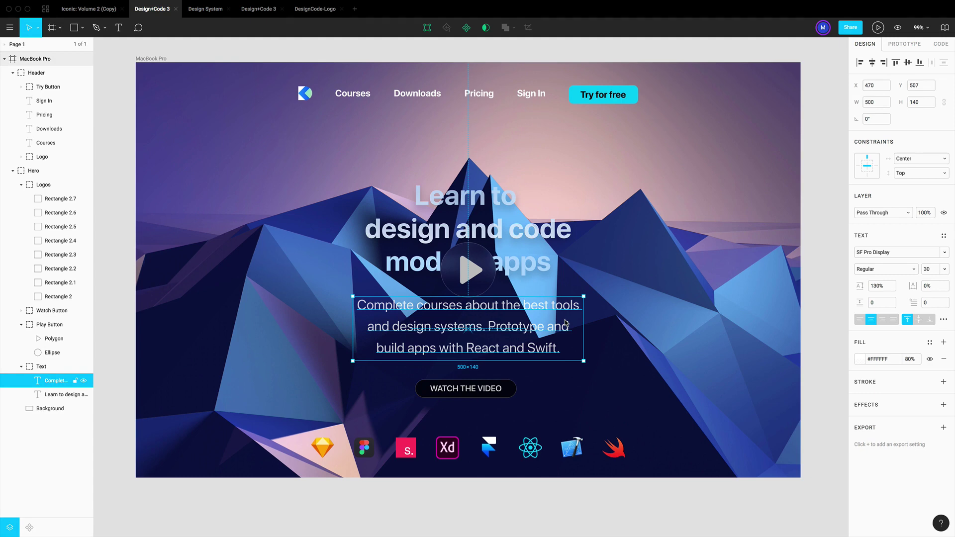
Set the Play Button group's horizontal constraint to Center and check the constraints of its Polygon and Ellipse layers
{"action": "left_click", "coordinate": [467, 272]}
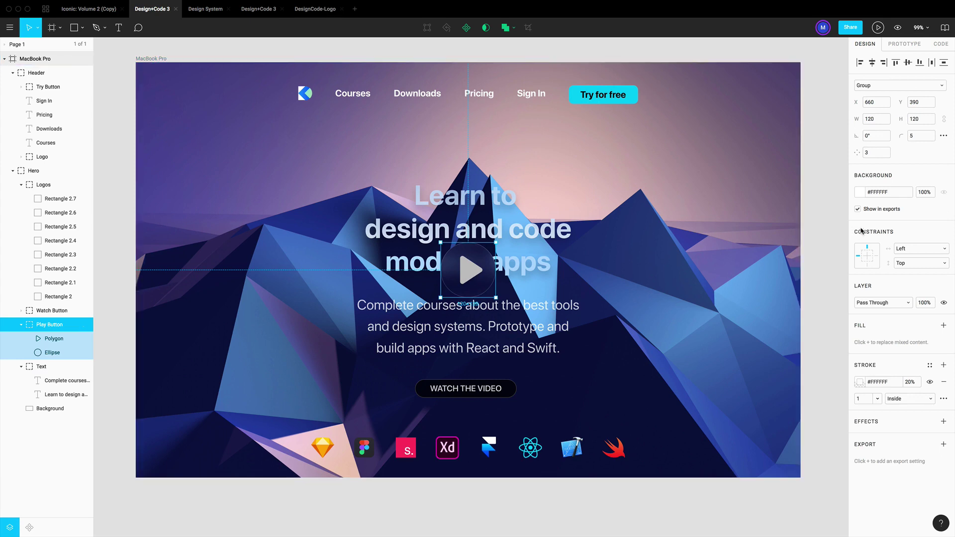
{"action": "left_click", "coordinate": [868, 257]}
{"action": "left_click", "coordinate": [53, 338]}
{"action": "left_click", "coordinate": [48, 355]}
{"action": "left_click", "coordinate": [52, 339]}
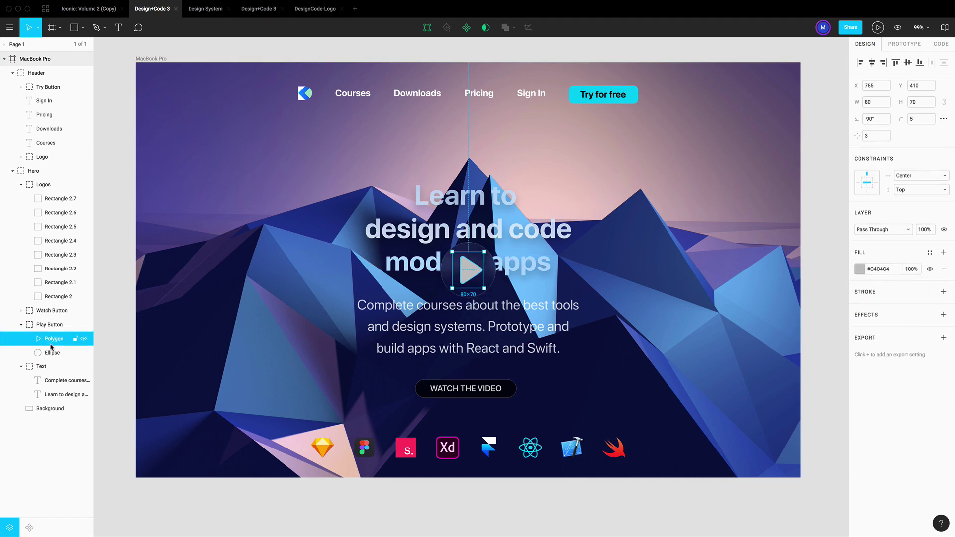
{"action": "left_click", "coordinate": [51, 353]}
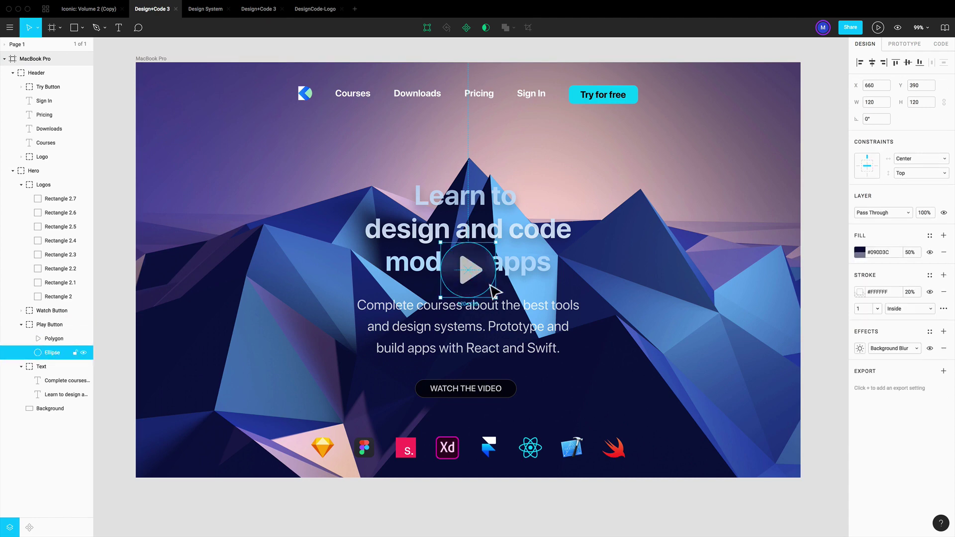
{"action": "left_click", "coordinate": [70, 339]}
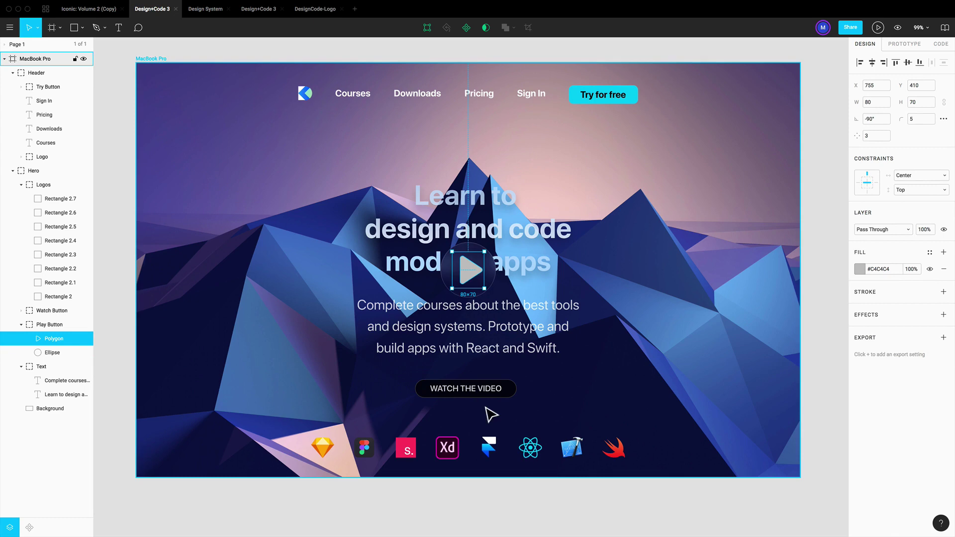
Set the Logos group's horizontal constraint to Center and check the constraints on its individual rectangles
{"action": "left_click", "coordinate": [453, 454]}
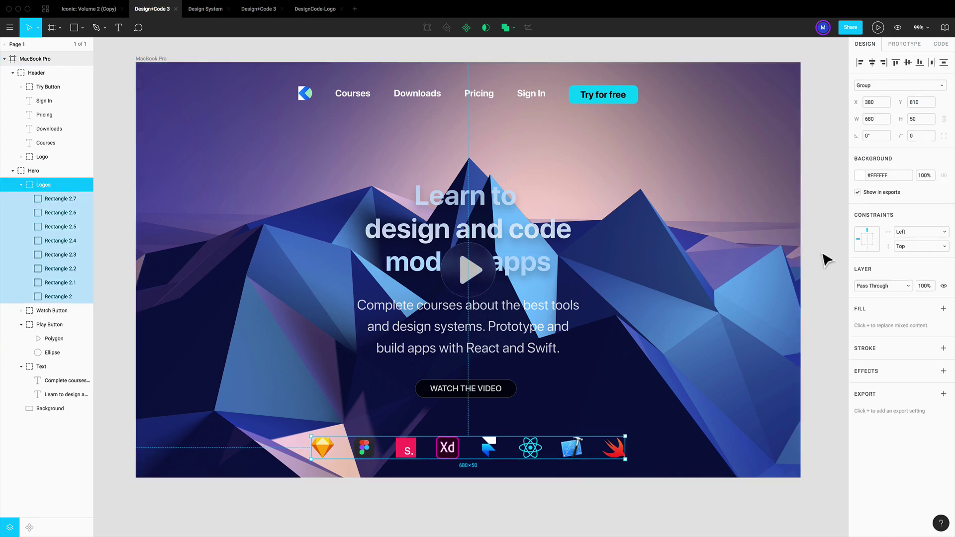
{"action": "left_click", "coordinate": [867, 240]}
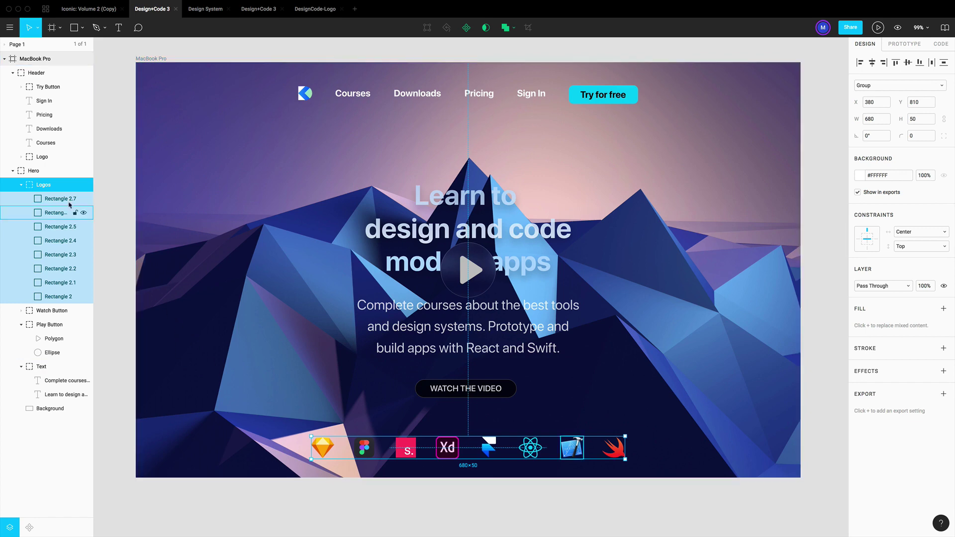
{"action": "left_click", "coordinate": [51, 201]}
{"action": "key", "text": "Tab"}
{"action": "key", "text": "Tab"}
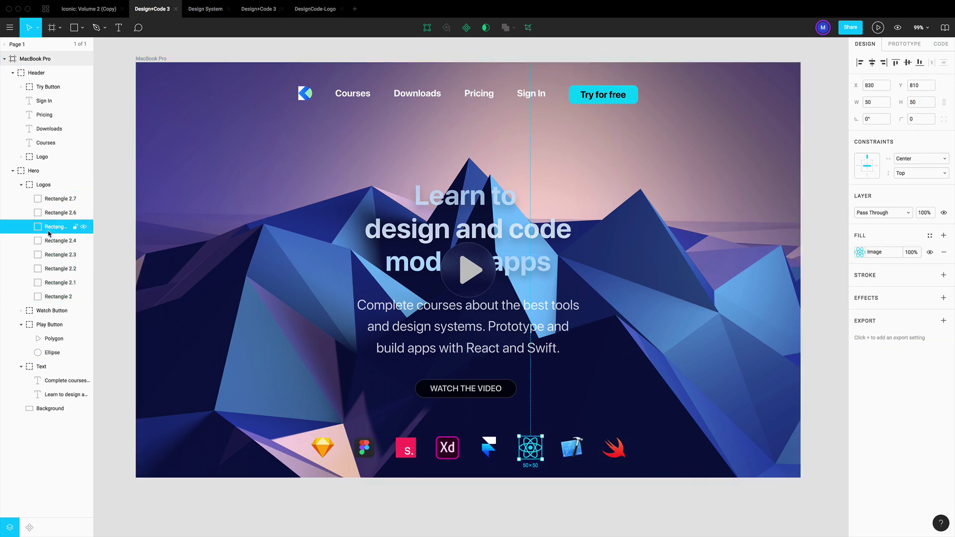
{"action": "left_click", "coordinate": [44, 185]}
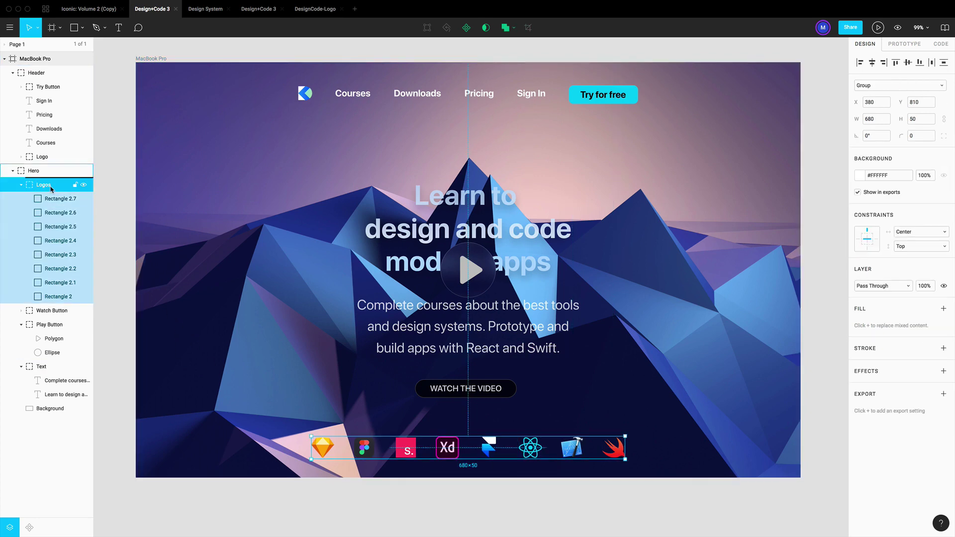
Set the Watch Button group's horizontal constraint to Center
{"action": "left_click", "coordinate": [434, 390]}
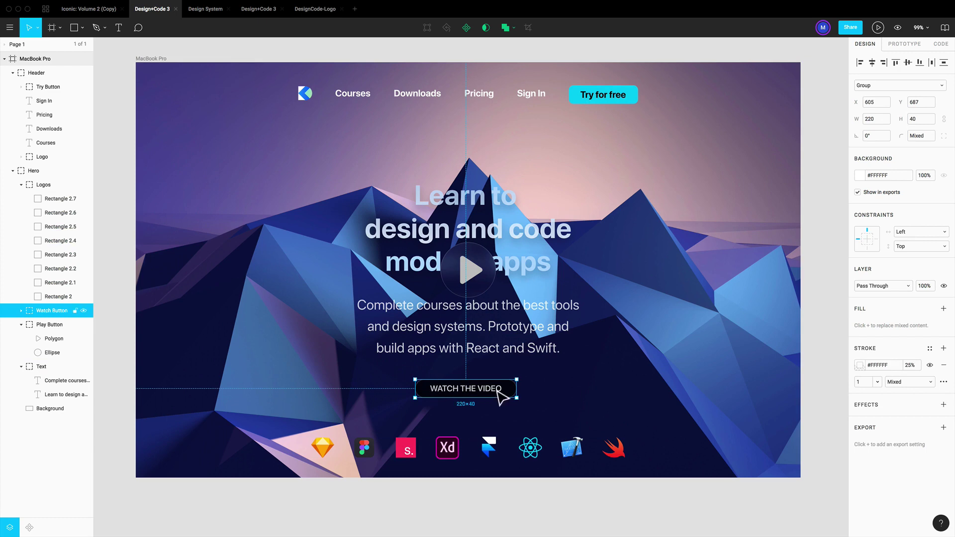
{"action": "left_click", "coordinate": [911, 236]}
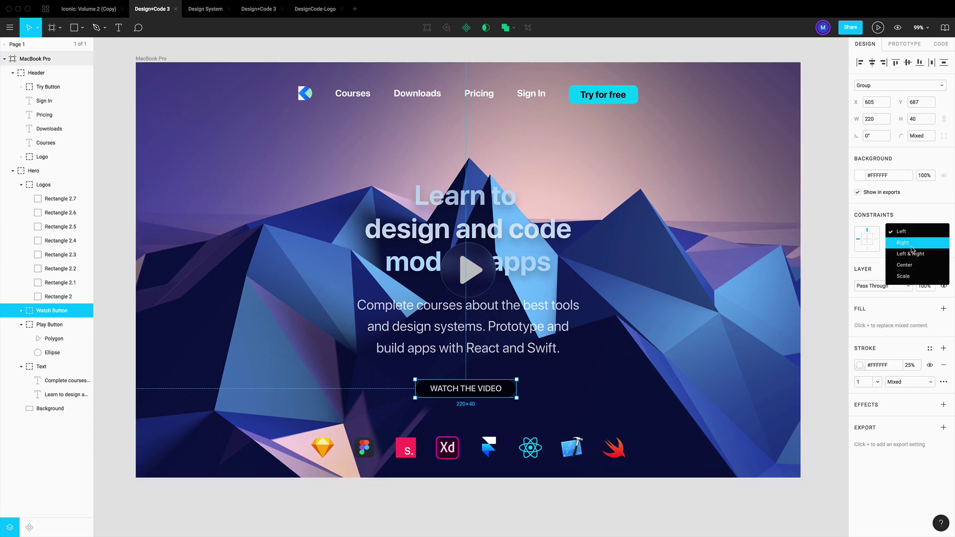
{"action": "left_click", "coordinate": [914, 269]}
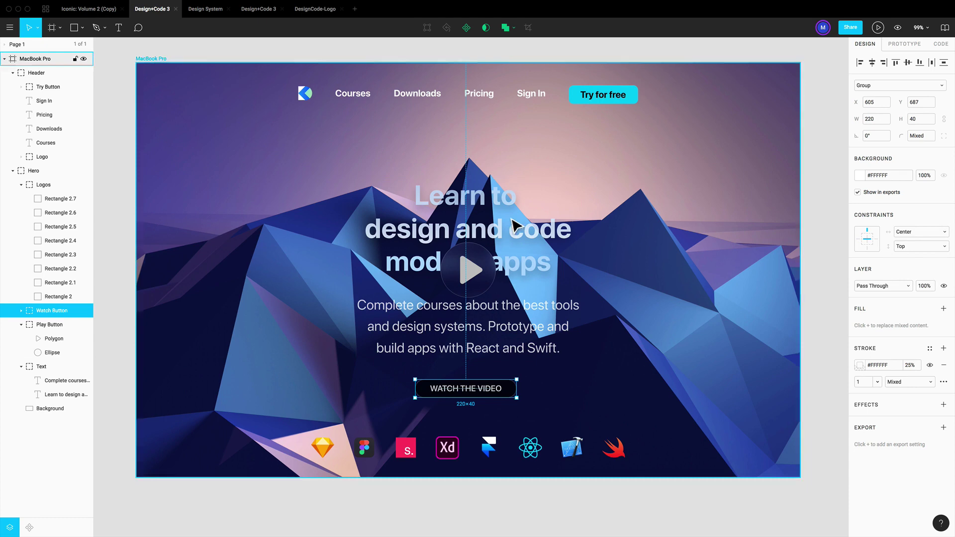
Set the Header group's constraints to Center horizontally and Top vertically
{"action": "left_click", "coordinate": [497, 103]}
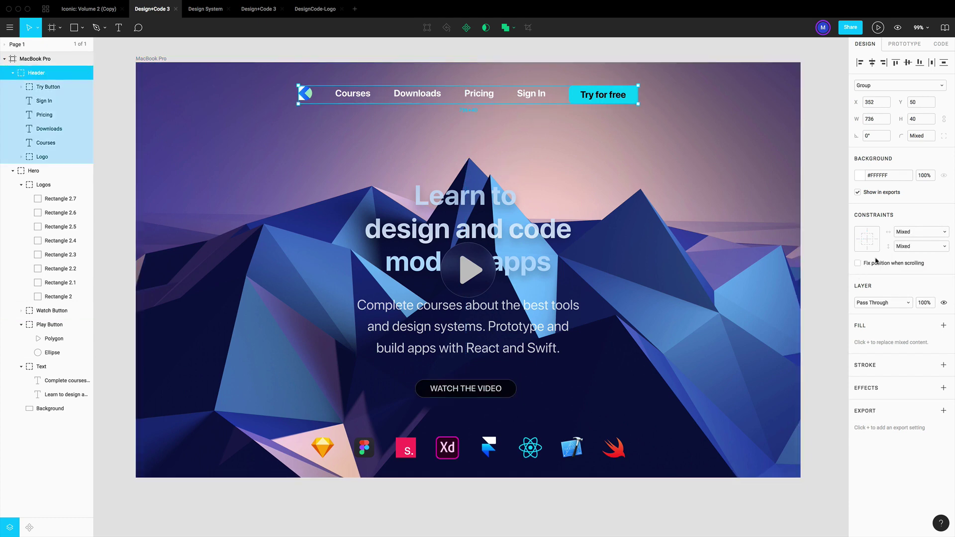
{"action": "left_click", "coordinate": [915, 237]}
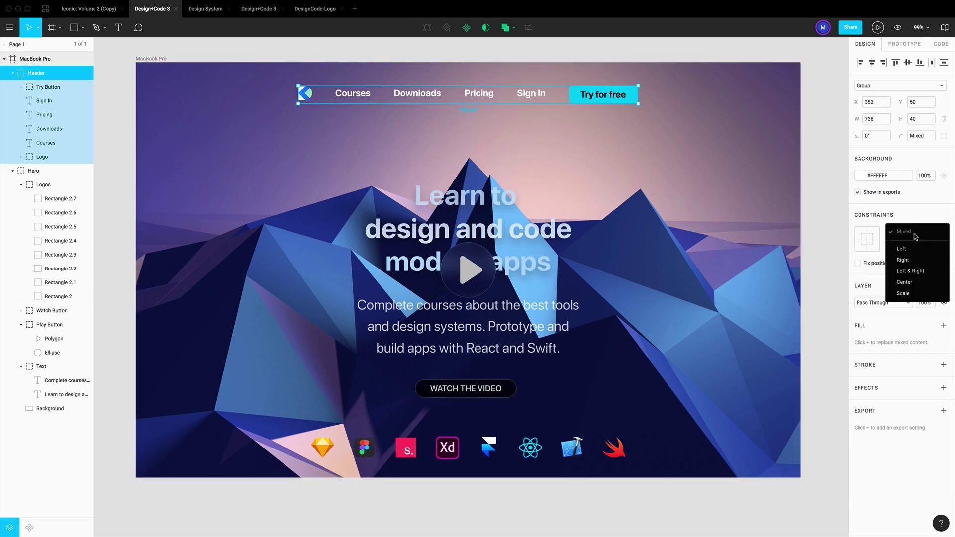
{"action": "left_click", "coordinate": [865, 237]}
{"action": "left_click", "coordinate": [866, 232]}
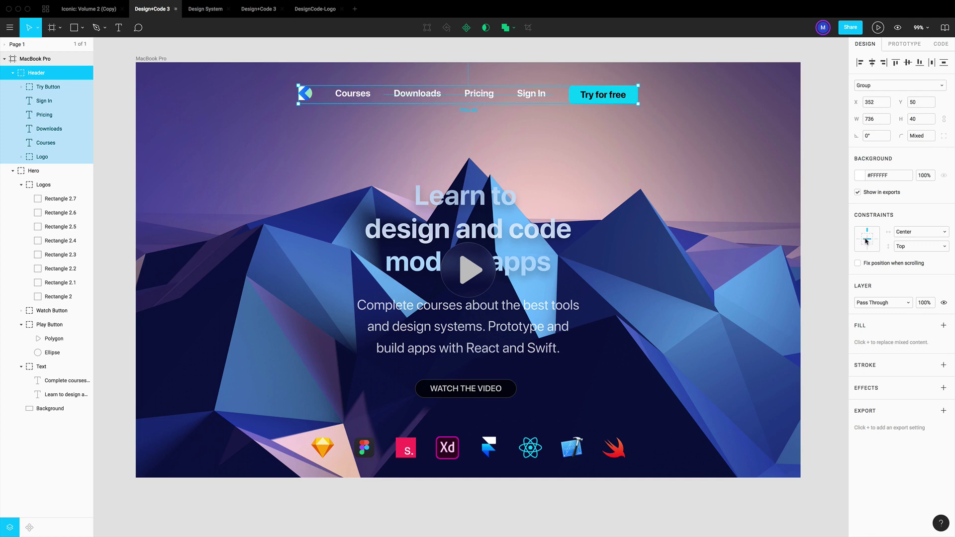
{"action": "left_click", "coordinate": [816, 202]}
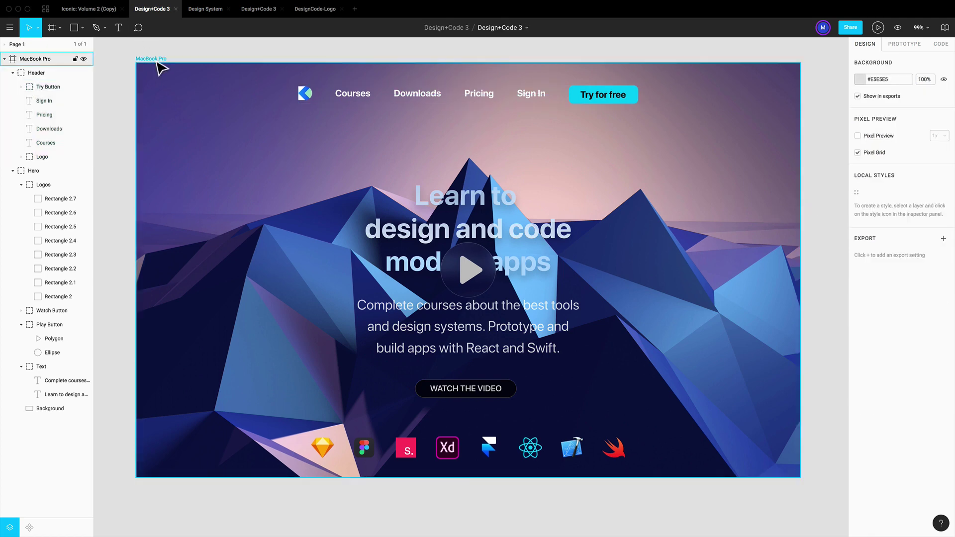
Test the centered constraints by switching the MacBook Pro frame between portrait and landscape, ending in landscape
{"action": "left_click", "coordinate": [154, 58]}
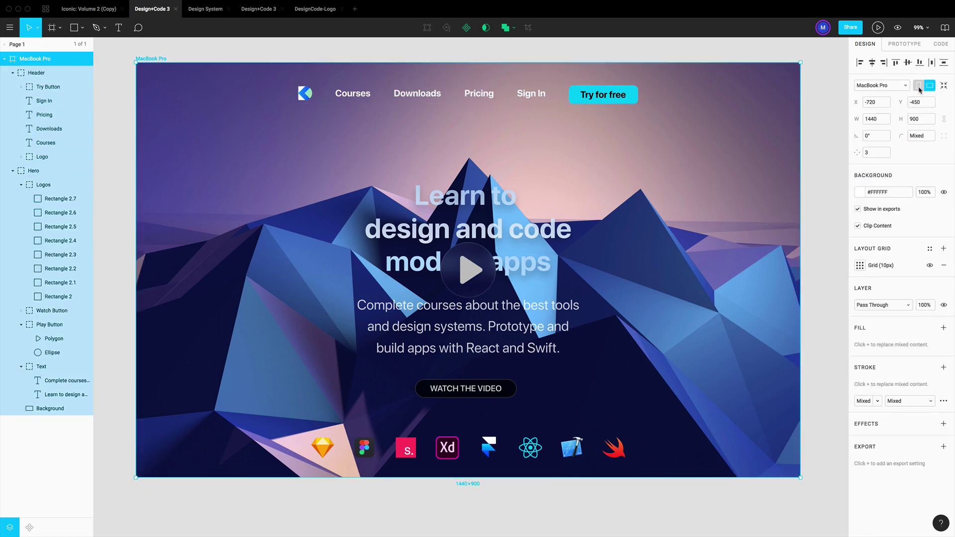
{"action": "left_click", "coordinate": [919, 85]}
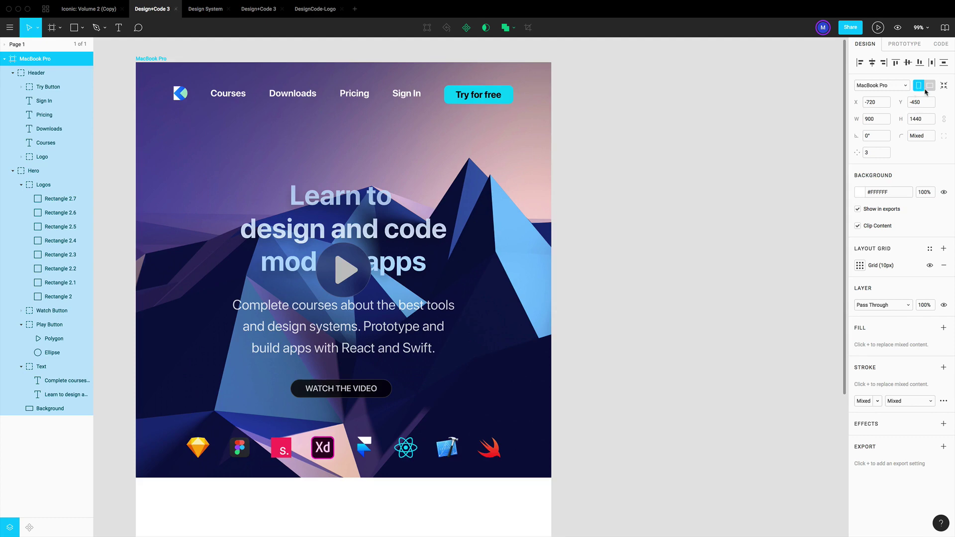
{"action": "left_click", "coordinate": [930, 87]}
{"action": "left_click", "coordinate": [919, 85]}
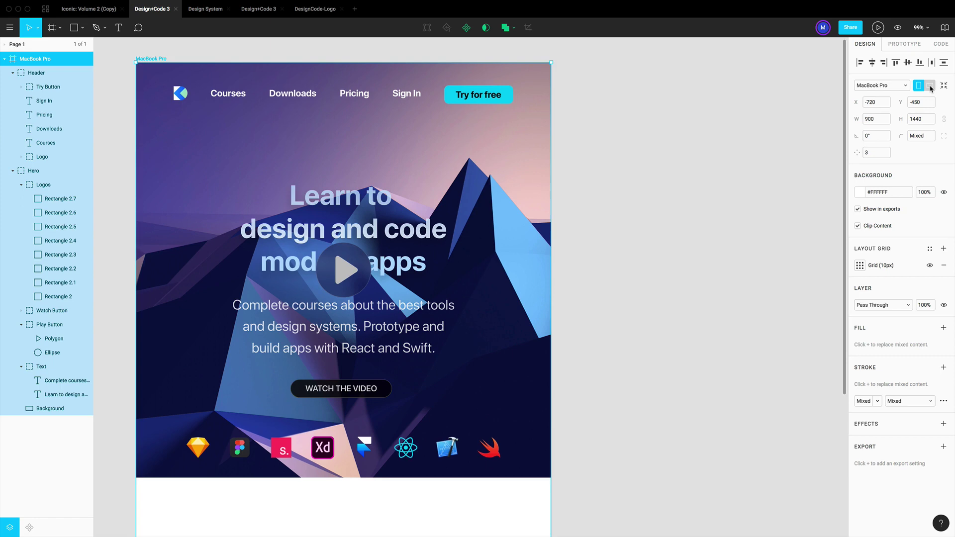
{"action": "left_click", "coordinate": [930, 88]}
{"action": "left_click", "coordinate": [178, 61]}
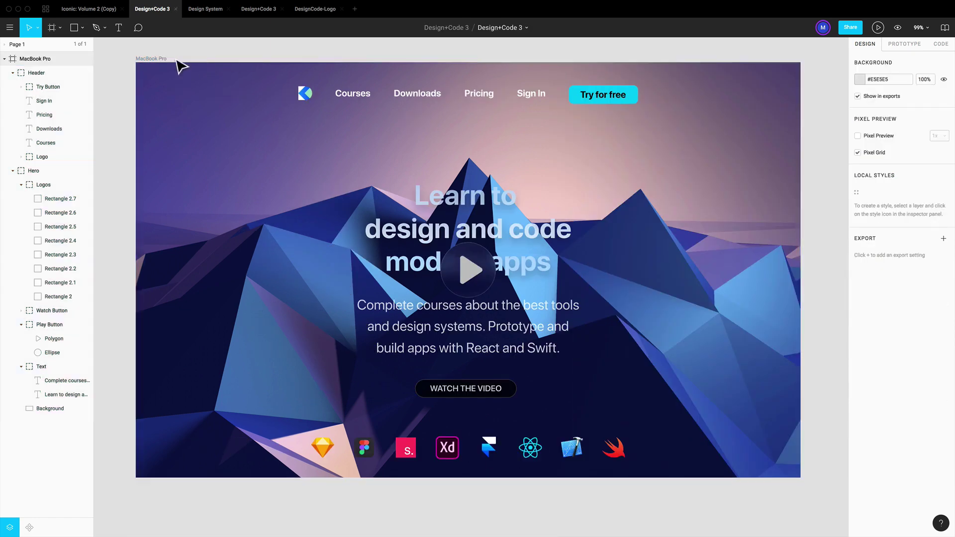
Try resizing the MacBook Pro frame to a width of 1307 and undo the resize
{"action": "key", "text": "super+a"}
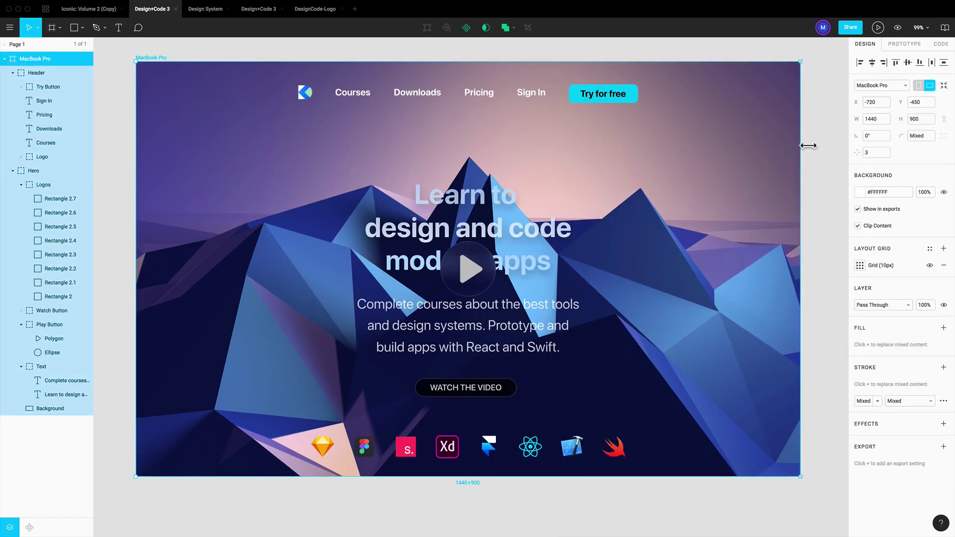
{"action": "left_click_drag", "start_coordinate": [808, 145], "coordinate": [741, 143]}
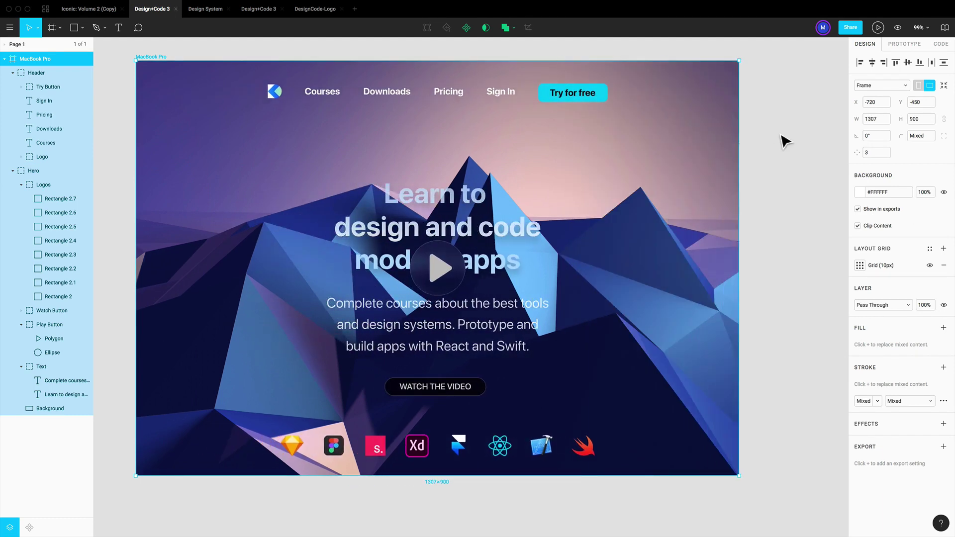
{"action": "key", "text": "super+z"}
{"action": "key", "text": "super+z"}
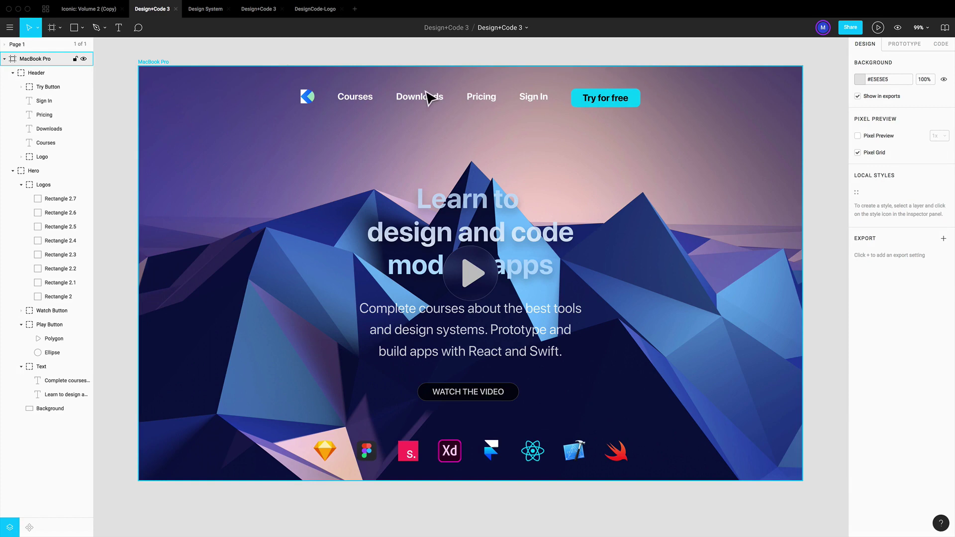
{"action": "left_click_drag", "start_coordinate": [433, 96], "coordinate": [430, 97]}
{"action": "left_click", "coordinate": [467, 106]}
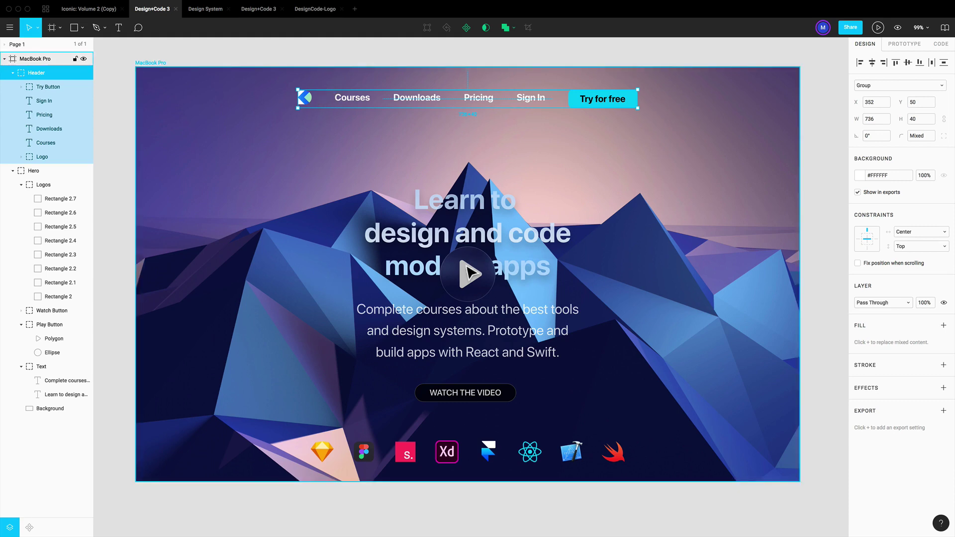
{"action": "left_click", "coordinate": [827, 179]}
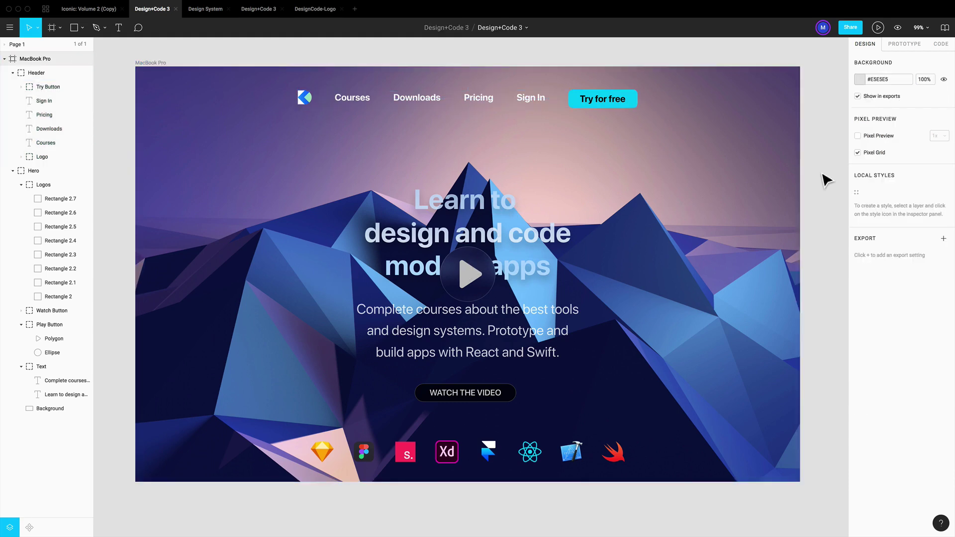
Add an iPhone X frame from the phone presets beside the MacBook Pro frame
{"action": "scroll", "coordinate": [823, 181], "scroll_direction": "right", "scroll_amount": 5}
{"action": "scroll", "coordinate": [821, 180], "scroll_direction": "right", "scroll_amount": 2}
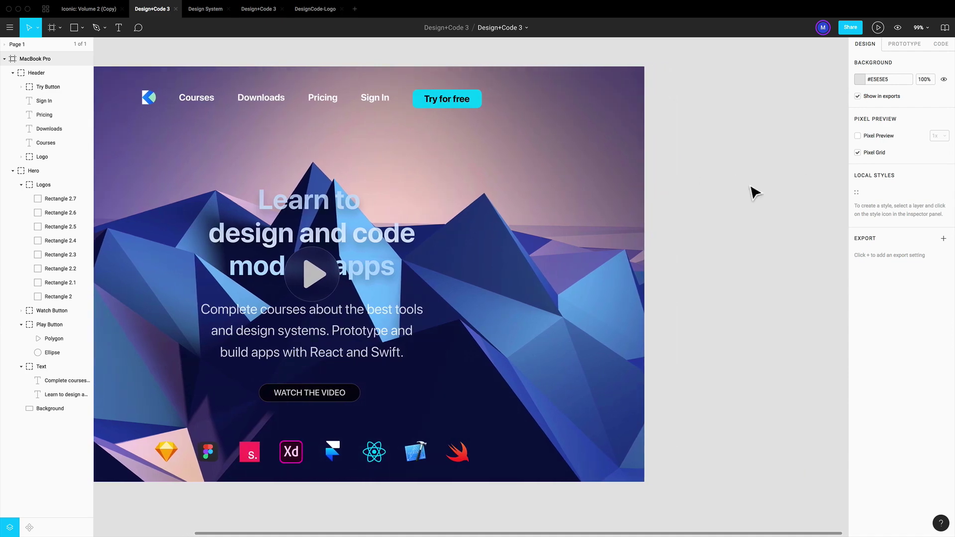
{"action": "key", "text": "f"}
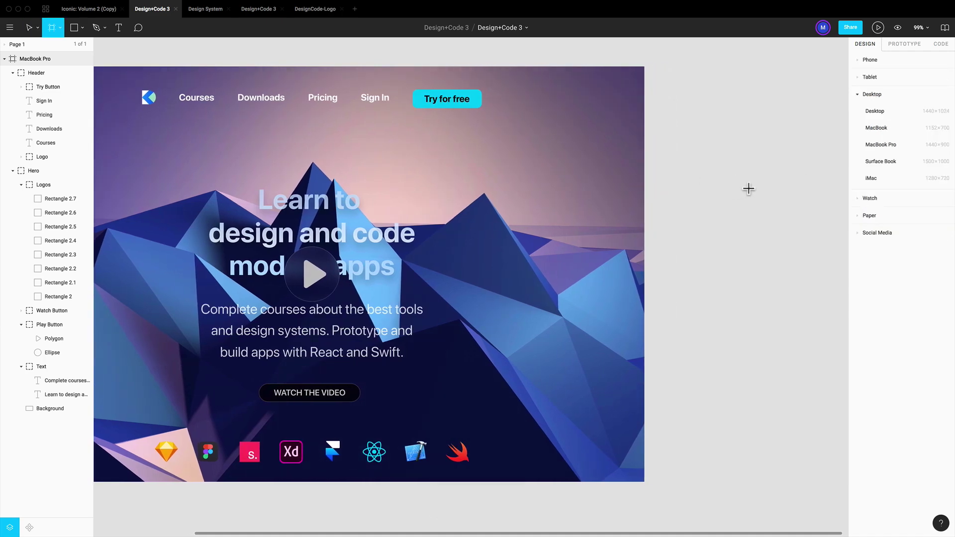
{"action": "left_click", "coordinate": [858, 60]}
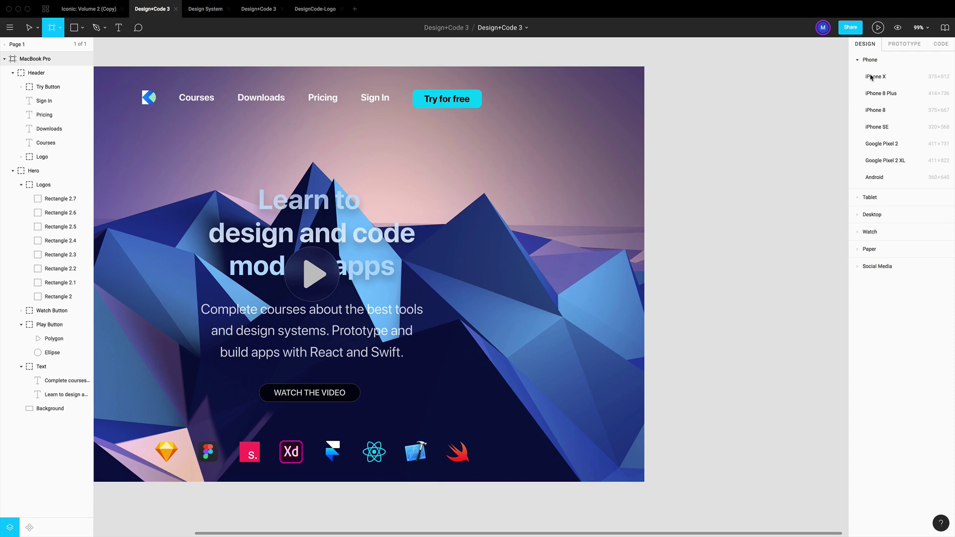
{"action": "left_click", "coordinate": [876, 77]}
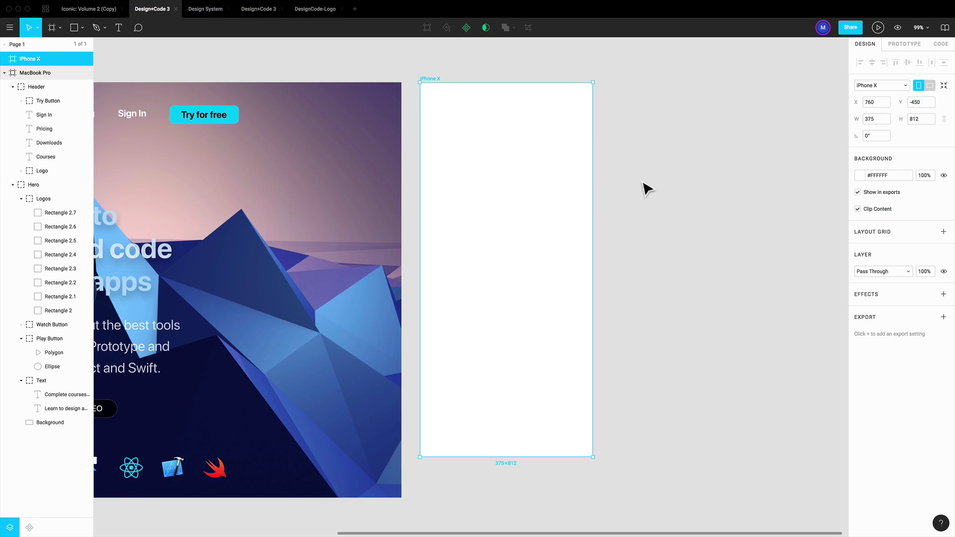
Add a layout grid with a size of 8 to the iPhone X frame
{"action": "left_click", "coordinate": [944, 232]}
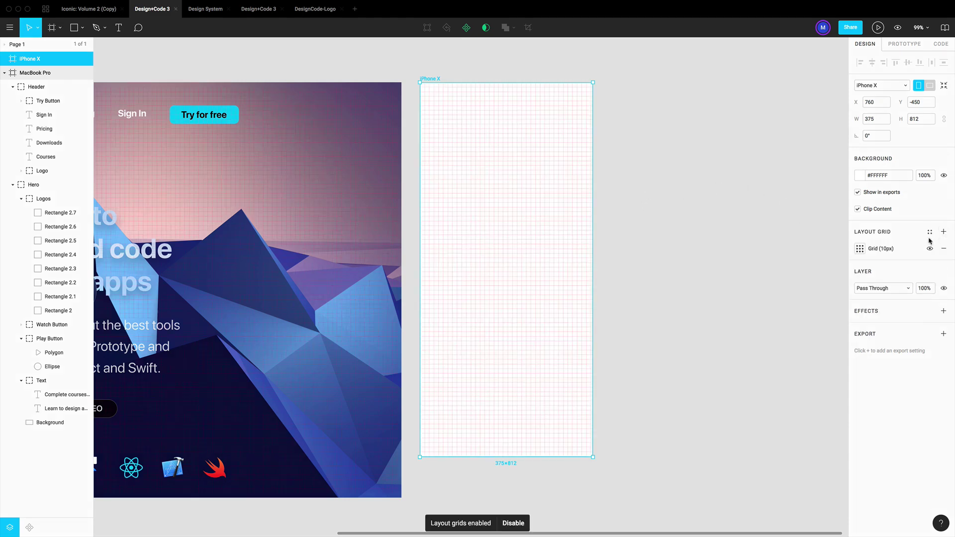
{"action": "left_click", "coordinate": [860, 250]}
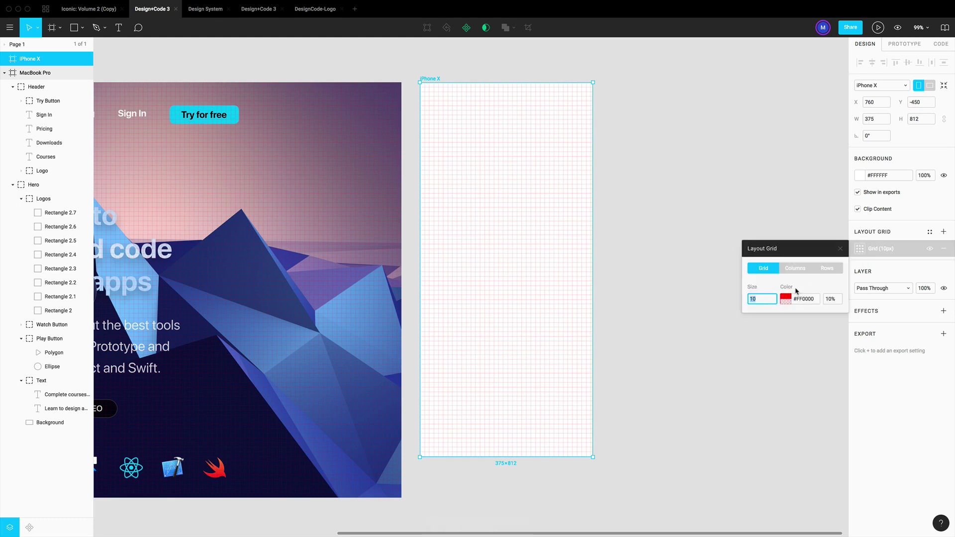
{"action": "type", "text": "8"}
{"action": "key", "text": "Return"}
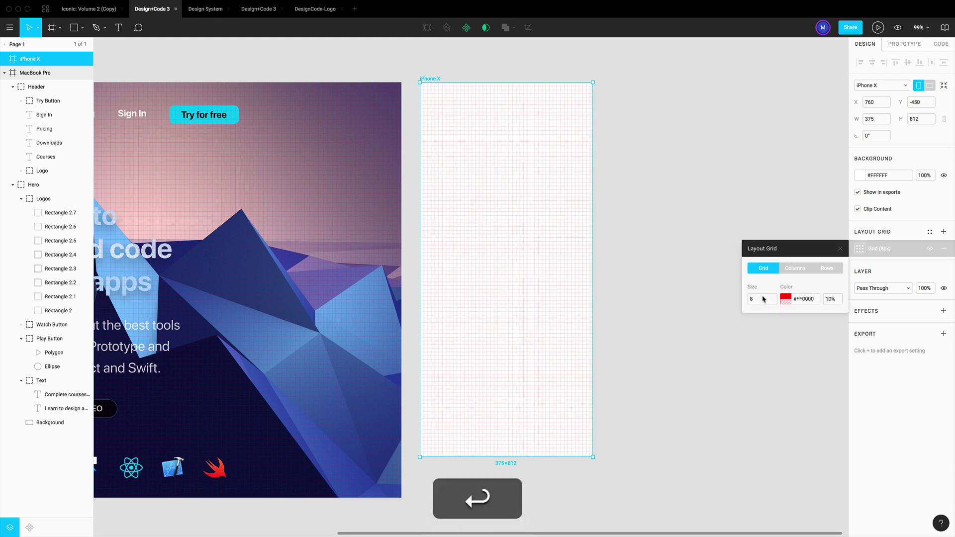
{"action": "left_click", "coordinate": [655, 234]}
Copy the Background image from the MacBook Pro frame into the iPhone X frame
{"action": "scroll", "coordinate": [573, 231], "scroll_direction": "left", "scroll_amount": 3}
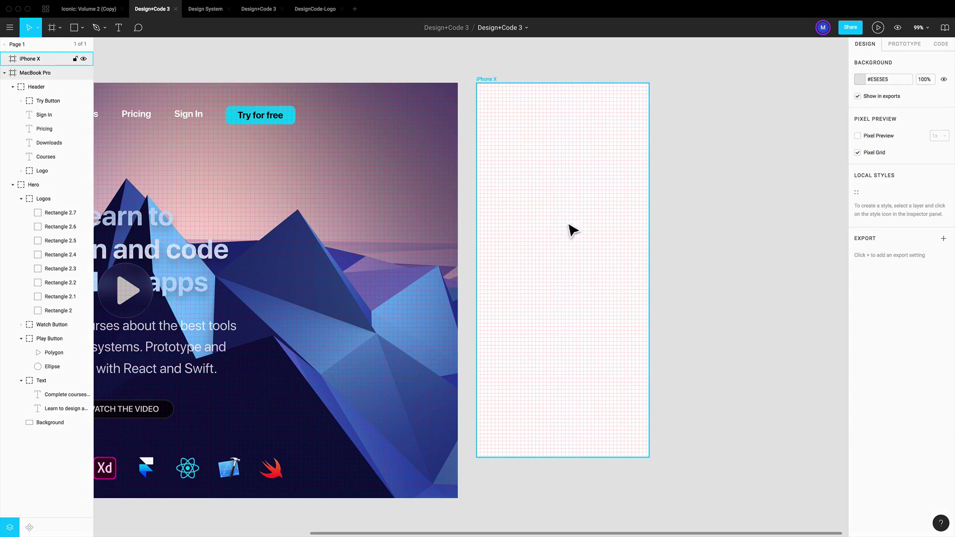
{"action": "left_click", "coordinate": [439, 214], "text": "super"}
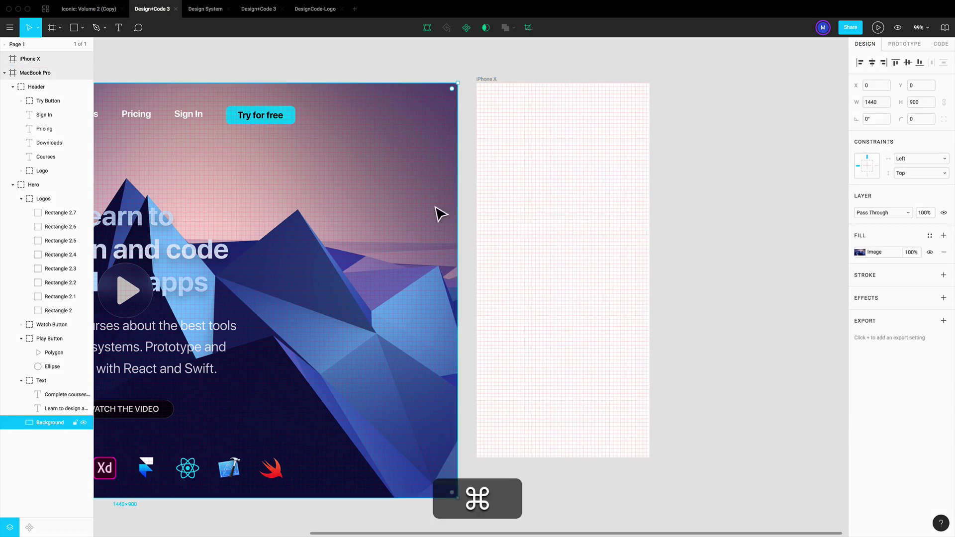
{"action": "key", "text": "super+c"}
{"action": "left_click", "coordinate": [561, 213]}
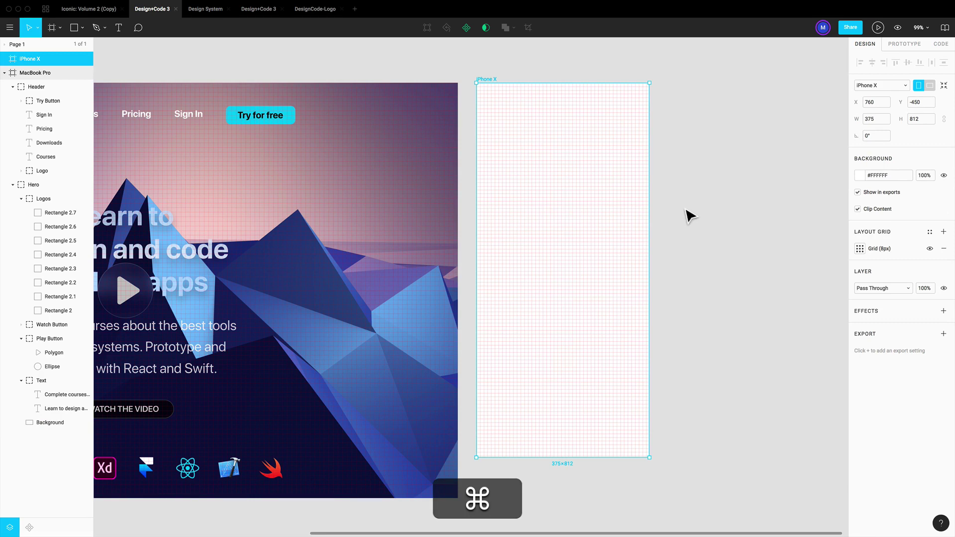
{"action": "key", "text": "super+v"}
Resize the pasted Background to 375 × 812 so it fills the iPhone X frame
{"action": "scroll", "coordinate": [689, 215], "scroll_direction": "left", "scroll_amount": 2}
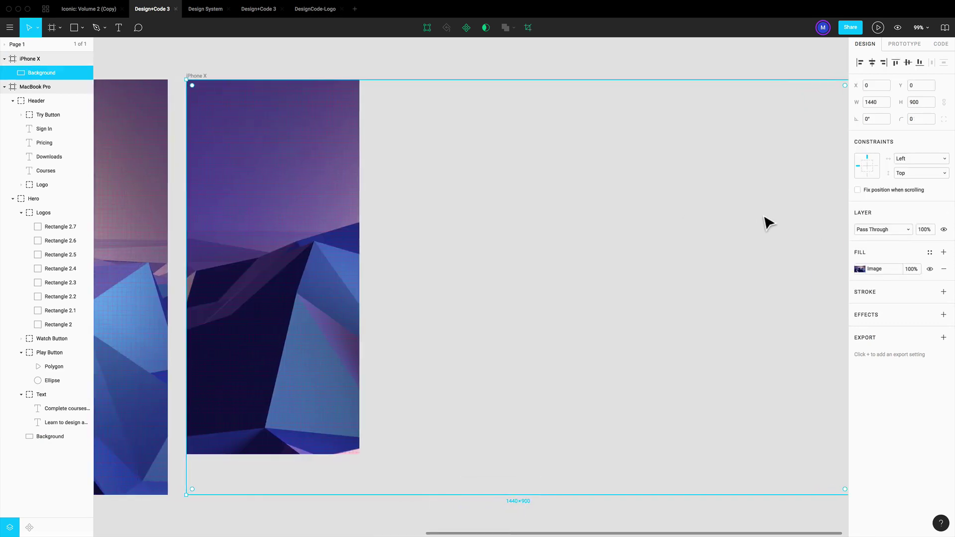
{"action": "scroll", "coordinate": [766, 220], "scroll_direction": "right", "scroll_amount": 2}
{"action": "left_click_drag", "start_coordinate": [802, 239], "coordinate": [317, 233]}
{"action": "scroll", "coordinate": [392, 222], "scroll_direction": "left", "scroll_amount": 2}
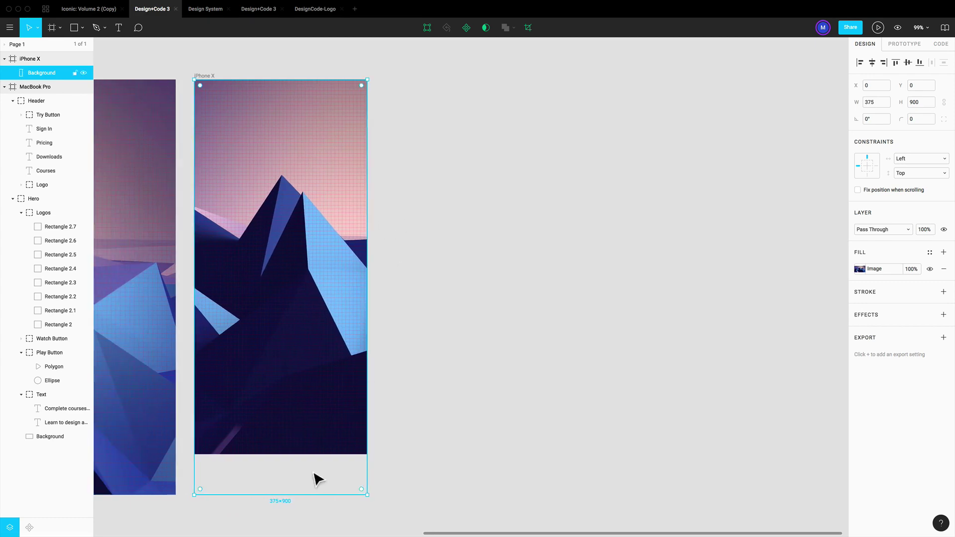
{"action": "left_click", "coordinate": [429, 309]}
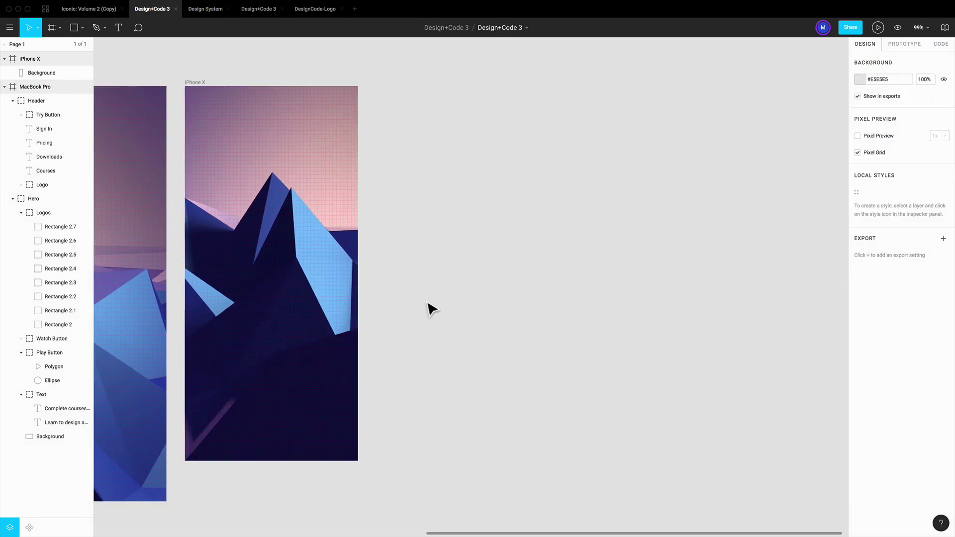
Shorten the iPhone X Background from its lower edge to a height of 752
{"action": "scroll", "coordinate": [519, 316], "scroll_direction": "left", "scroll_amount": 5}
{"action": "left_click", "coordinate": [465, 356], "text": "super"}
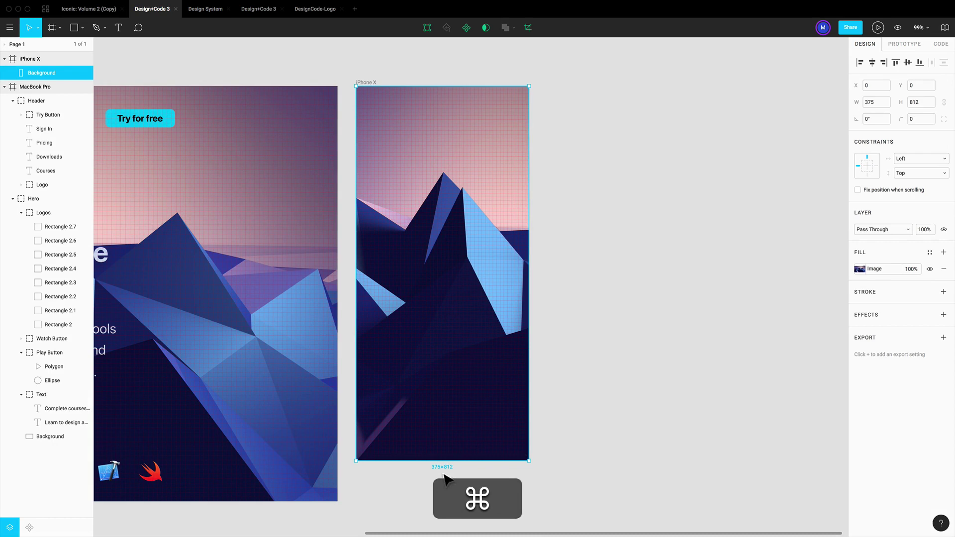
{"action": "left_click_drag", "start_coordinate": [445, 461], "coordinate": [444, 440]}
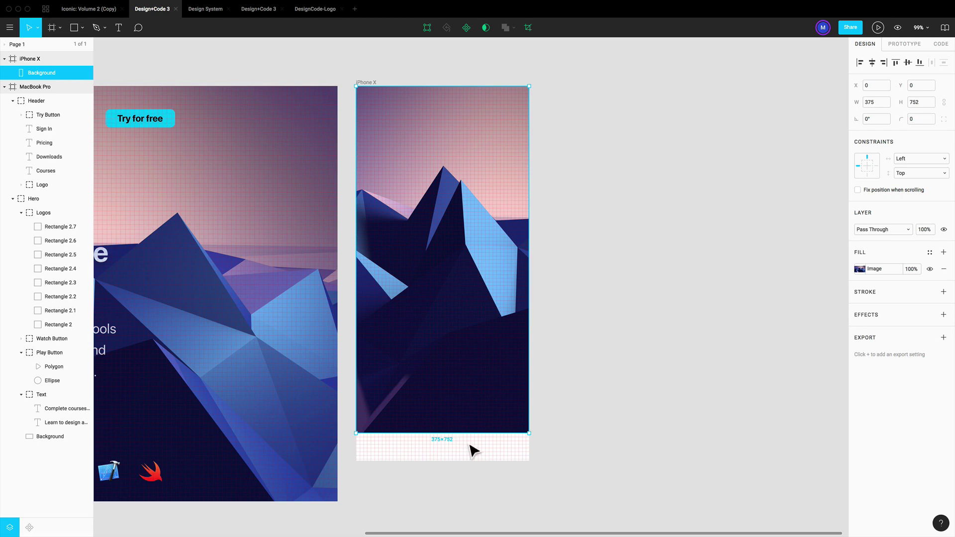
{"action": "left_click", "coordinate": [592, 441]}
Copy the hero's Text group into the iPhone X frame and move it to X 16, Y 176
{"action": "scroll", "coordinate": [592, 269], "scroll_direction": "left", "scroll_amount": 2}
{"action": "scroll", "coordinate": [571, 268], "scroll_direction": "left", "scroll_amount": 5}
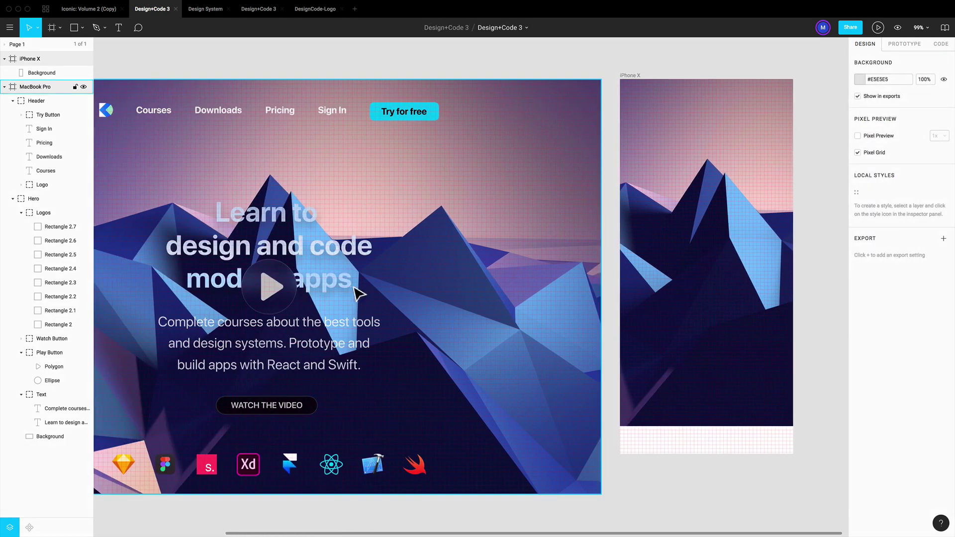
{"action": "left_click", "coordinate": [351, 286]}
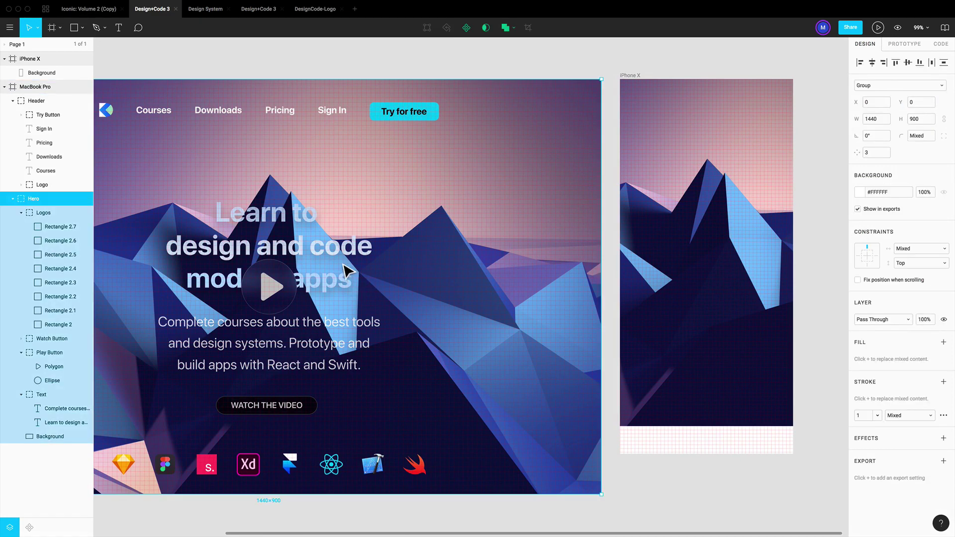
{"action": "double_click", "coordinate": [350, 271]}
{"action": "key", "text": "super+c"}
{"action": "scroll", "coordinate": [395, 278], "scroll_direction": "right", "scroll_amount": 2}
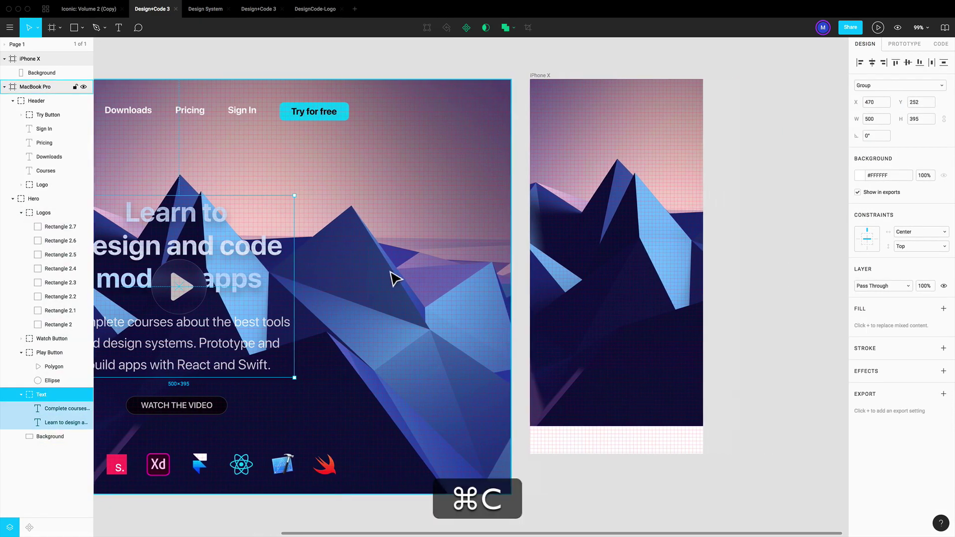
{"action": "scroll", "coordinate": [544, 249], "scroll_direction": "right", "scroll_amount": 1}
{"action": "left_click", "coordinate": [544, 249]}
{"action": "key", "text": "super+v"}
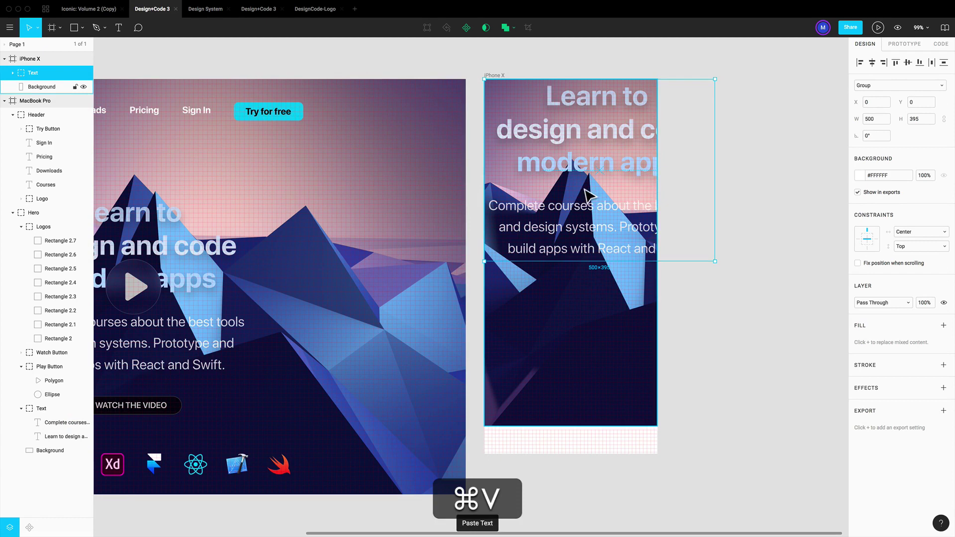
{"action": "left_click_drag", "start_coordinate": [584, 189], "coordinate": [589, 269]}
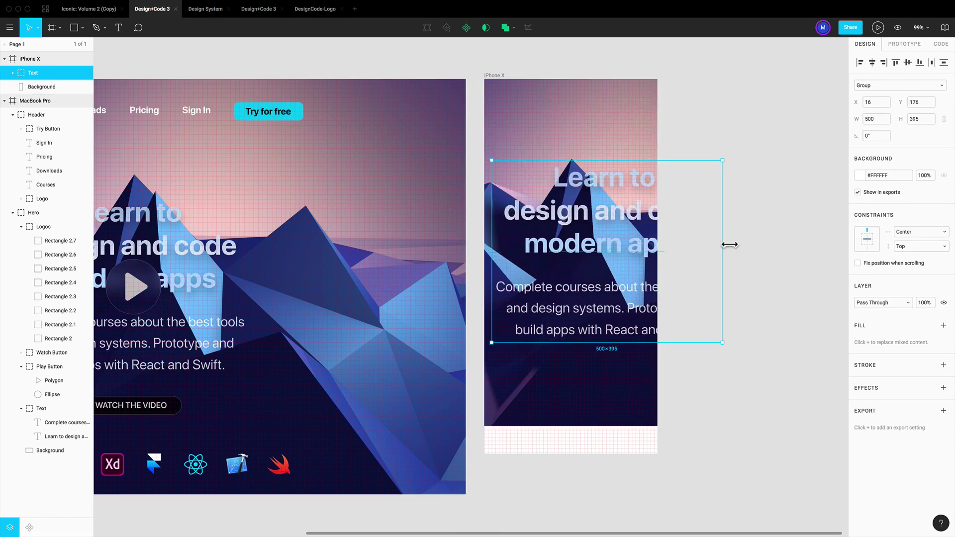
Scale the iPhone X Text group proportionally to 344 × 271 with the Scale tool
{"action": "mouse_move", "coordinate": [729, 244]}
{"action": "left_mouse_down"}
{"action": "mouse_move", "coordinate": [631, 246]}
{"action": "mouse_move", "coordinate": [730, 253]}
{"action": "left_mouse_up"}
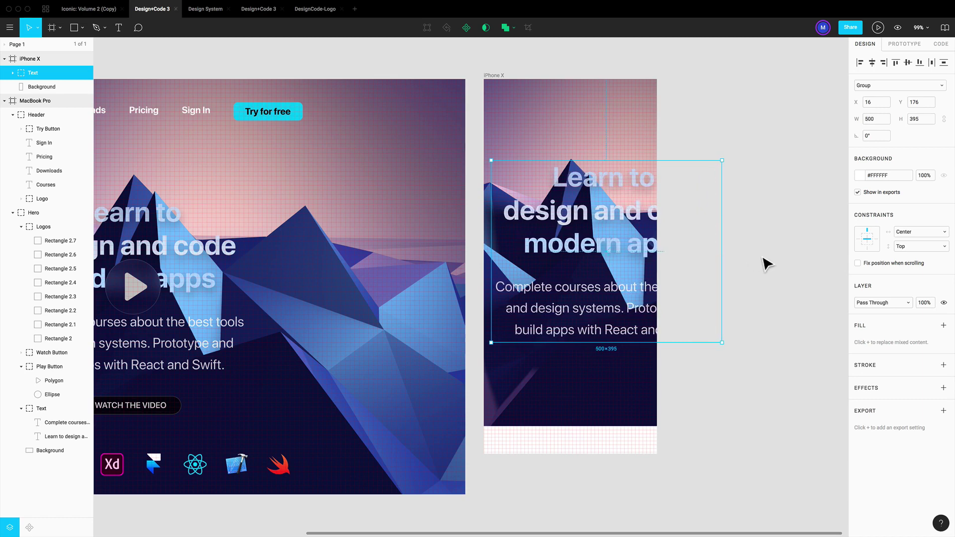
{"action": "key", "text": "k"}
{"action": "scroll", "coordinate": [746, 275], "scroll_direction": "right", "scroll_amount": 1}
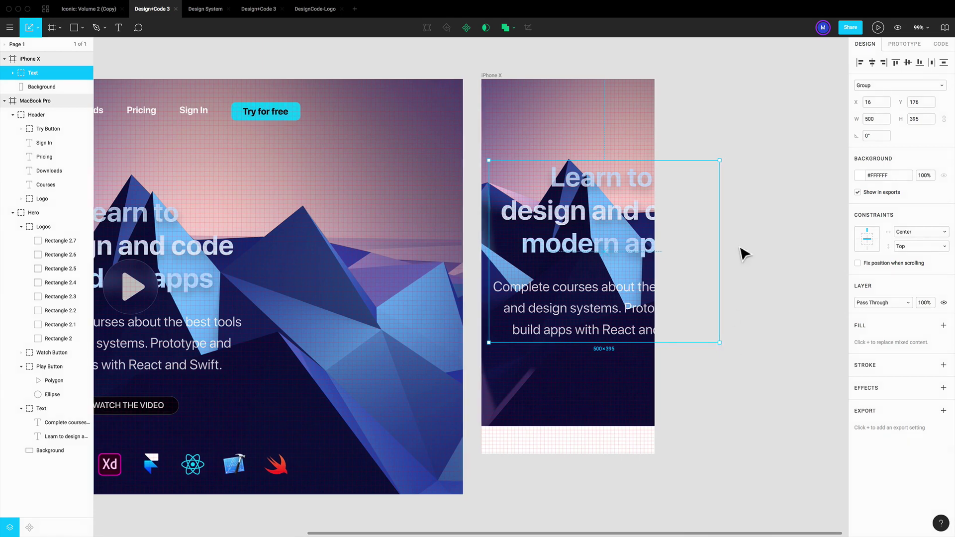
{"action": "left_click", "coordinate": [37, 33]}
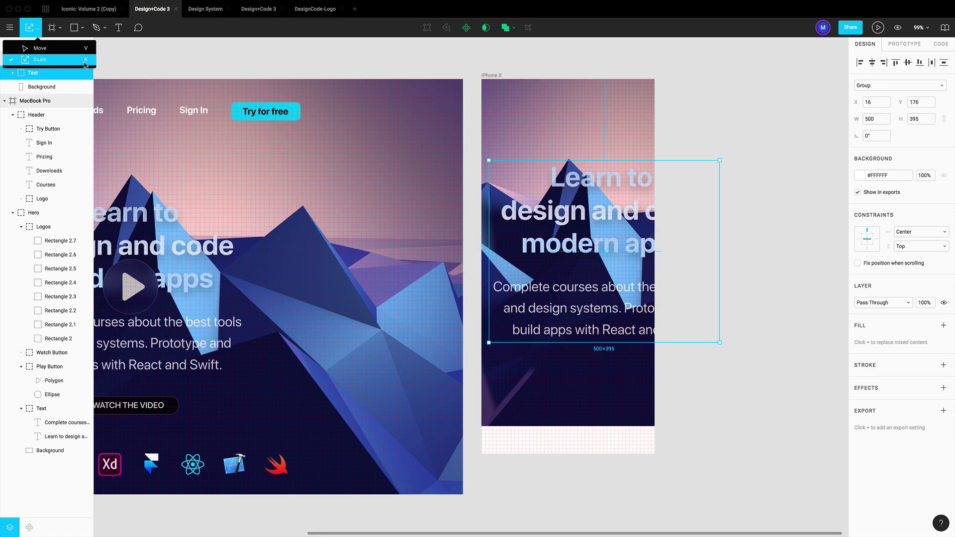
{"action": "left_click", "coordinate": [744, 164]}
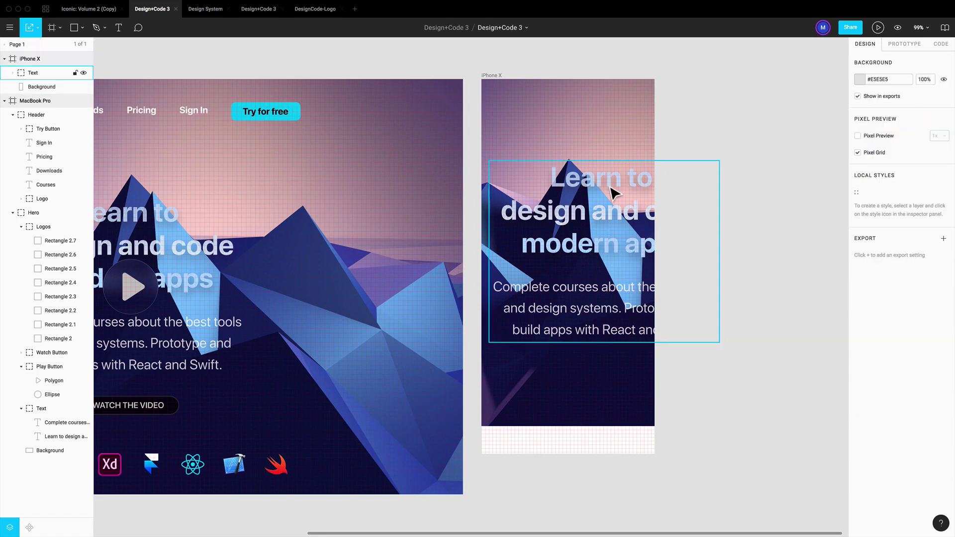
{"action": "left_click", "coordinate": [608, 194]}
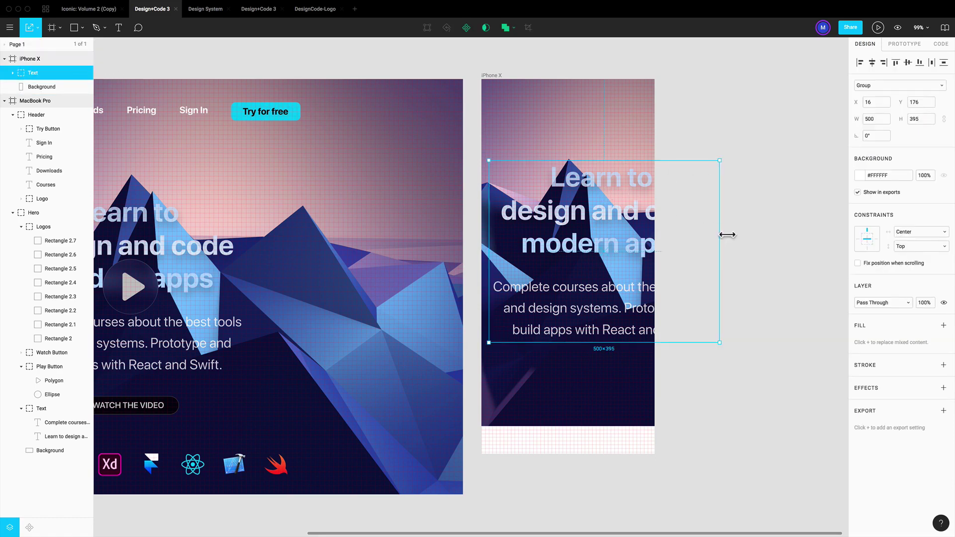
{"action": "left_click_drag", "start_coordinate": [728, 235], "coordinate": [655, 236]}
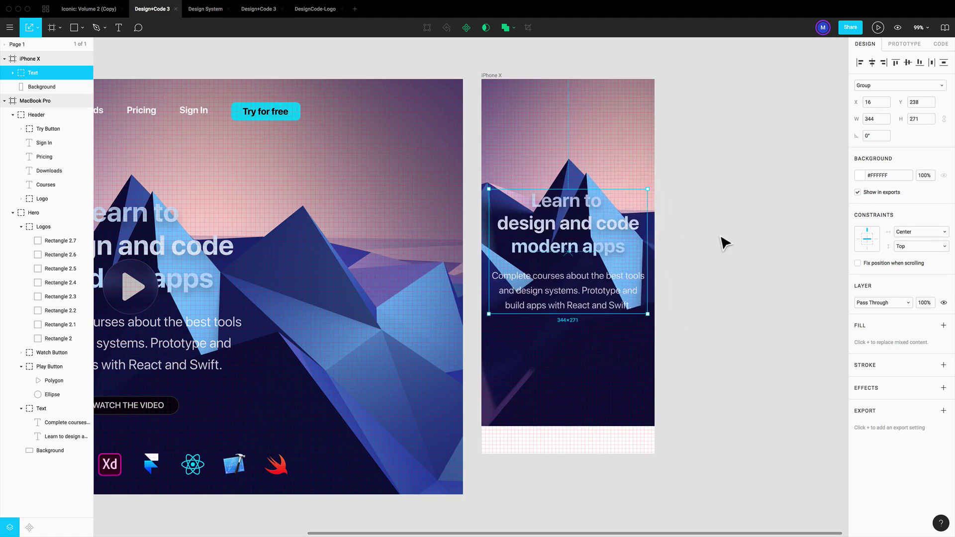
Align the Text group to the vertical center of the iPhone X frame and check its placement
{"action": "key", "text": "super"}
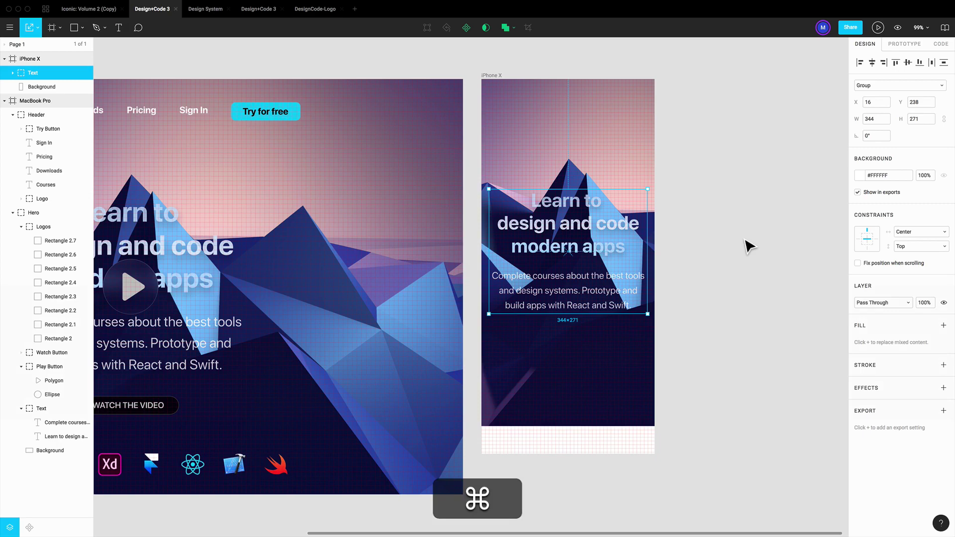
{"action": "key", "text": "super+equal"}
{"action": "scroll", "coordinate": [695, 246], "scroll_direction": "right", "scroll_amount": 5}
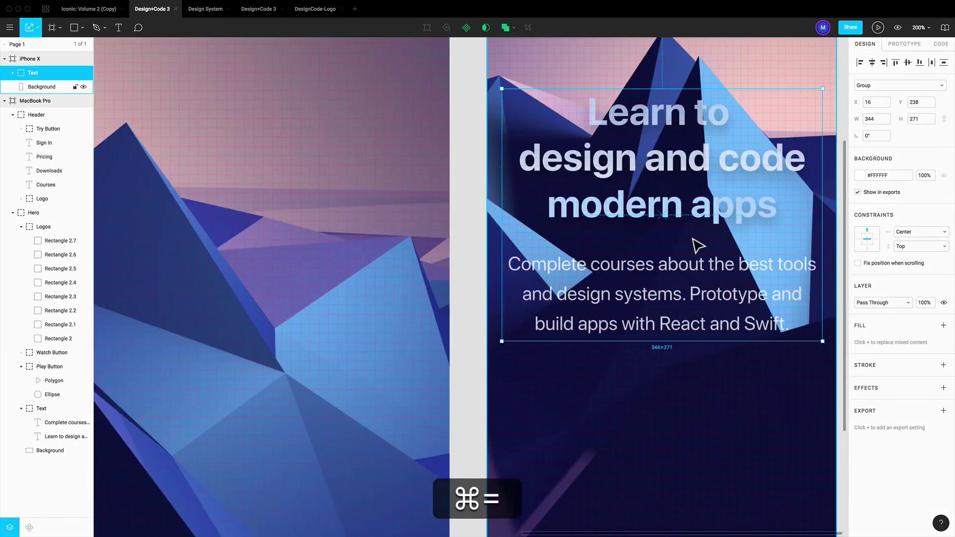
{"action": "left_click", "coordinate": [745, 239]}
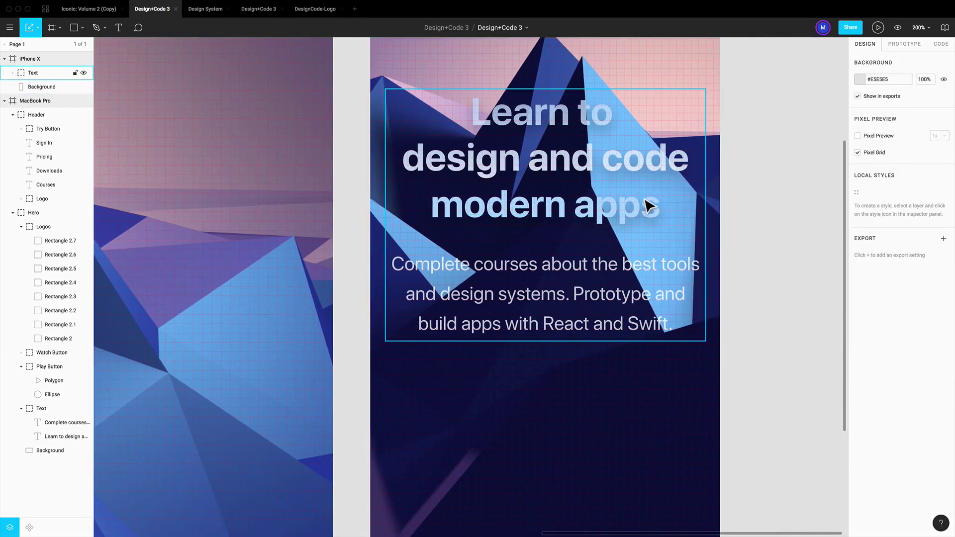
{"action": "left_click", "coordinate": [488, 202]}
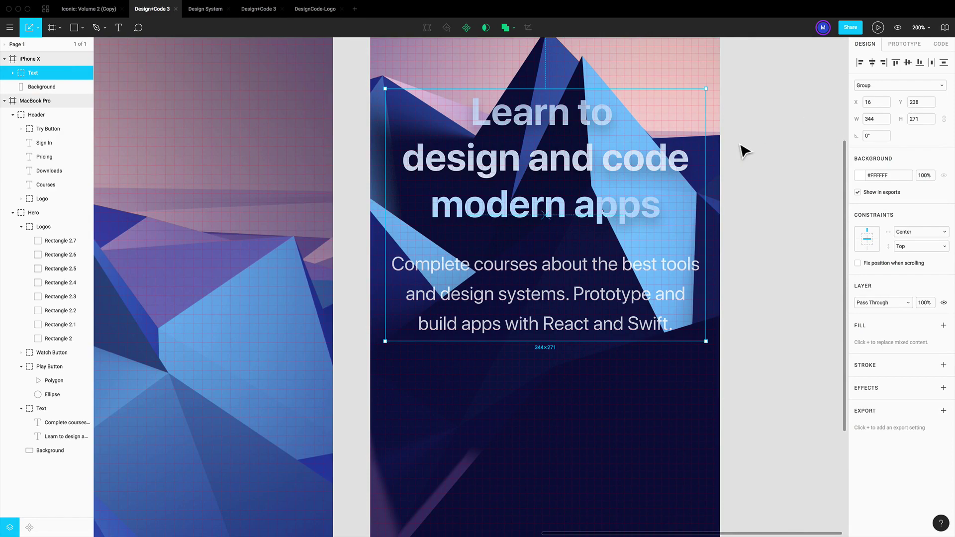
{"action": "scroll", "coordinate": [744, 151], "scroll_direction": "up", "scroll_amount": 5}
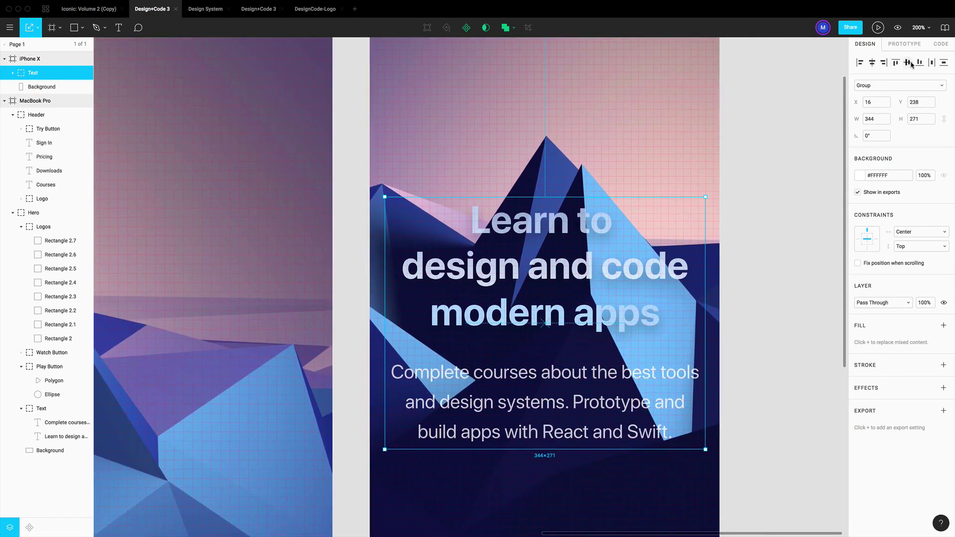
{"action": "left_click", "coordinate": [910, 64]}
{"action": "scroll", "coordinate": [796, 192], "scroll_direction": "down", "scroll_amount": 10}
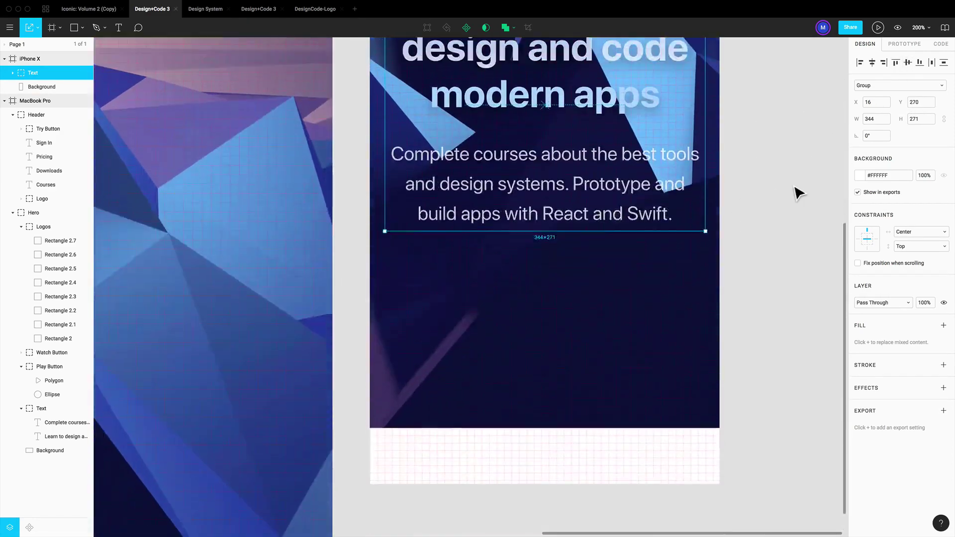
{"action": "scroll", "coordinate": [796, 192], "scroll_direction": "up", "scroll_amount": 7}
{"action": "key", "text": "alt"}
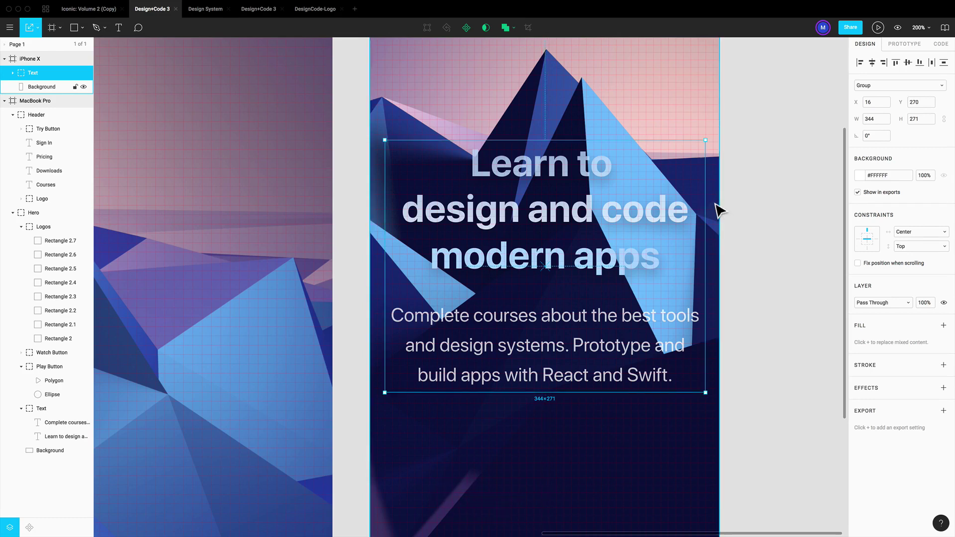
Set the iPhone X Text group's width to 343 and measure its side margins within the frame
{"action": "key", "text": "alt"}
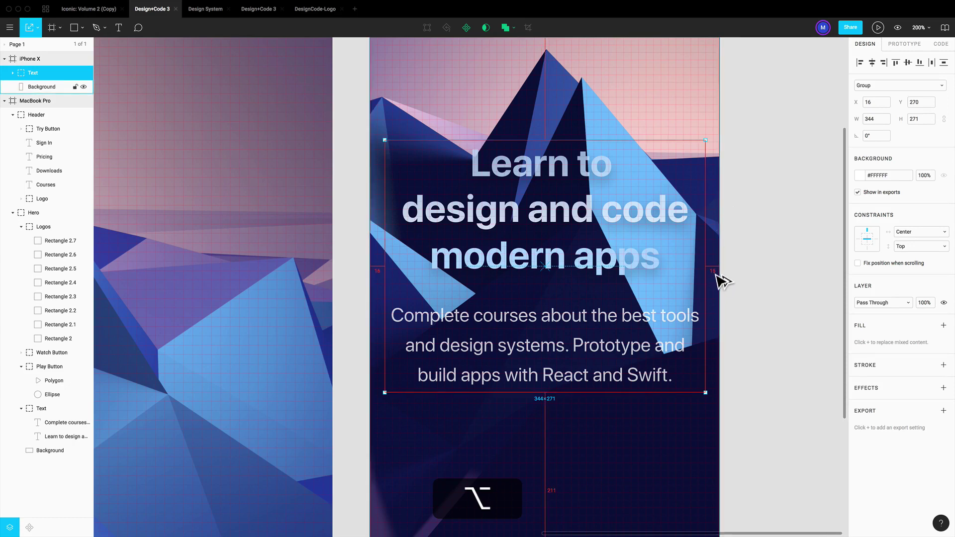
{"action": "scroll", "coordinate": [788, 260], "scroll_direction": "up", "scroll_amount": 3}
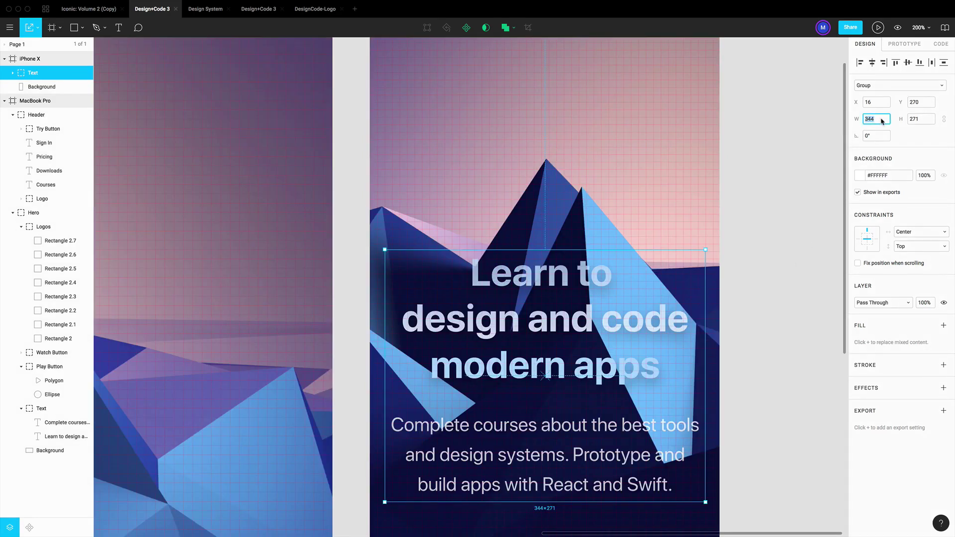
{"action": "key", "text": "Down"}
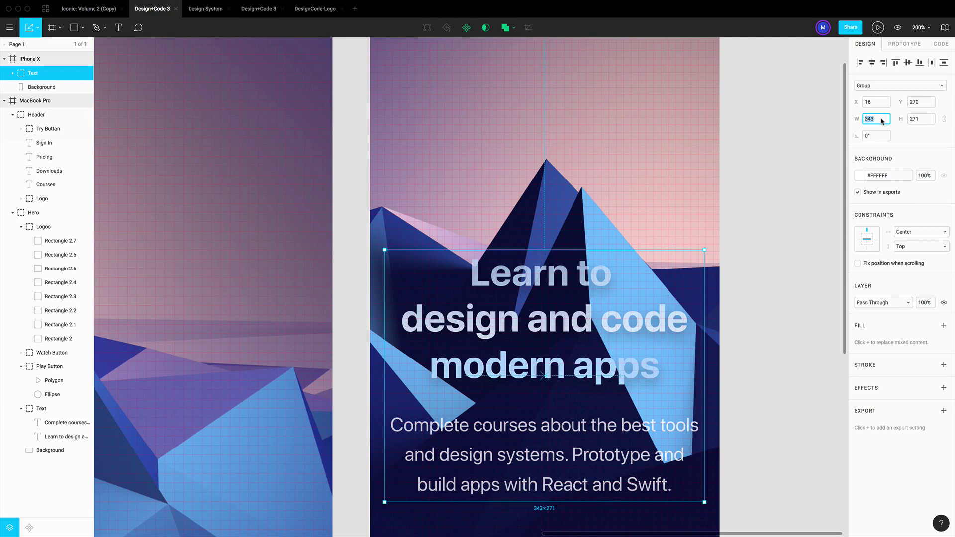
{"action": "left_click", "coordinate": [763, 285]}
{"action": "left_click", "coordinate": [632, 283]}
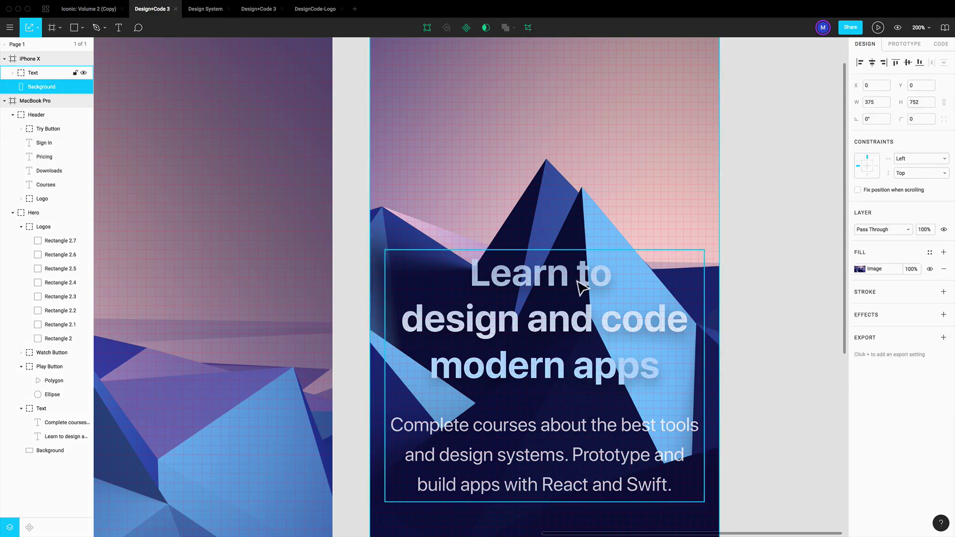
{"action": "key", "text": "alt"}
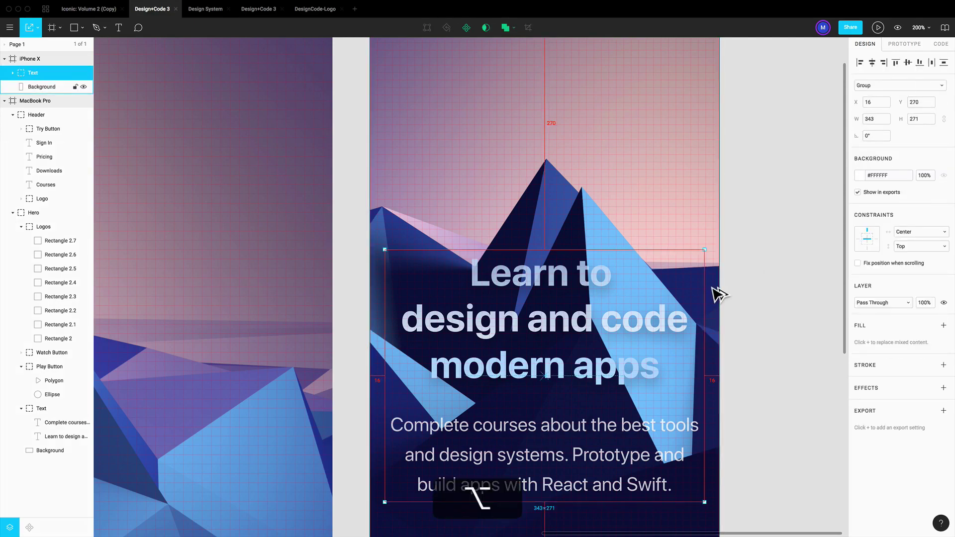
{"action": "left_click", "coordinate": [763, 297]}
Group the iPhone X Text group and Background together and name the new group Hero
{"action": "scroll", "coordinate": [721, 237], "scroll_direction": "down", "scroll_amount": 3}
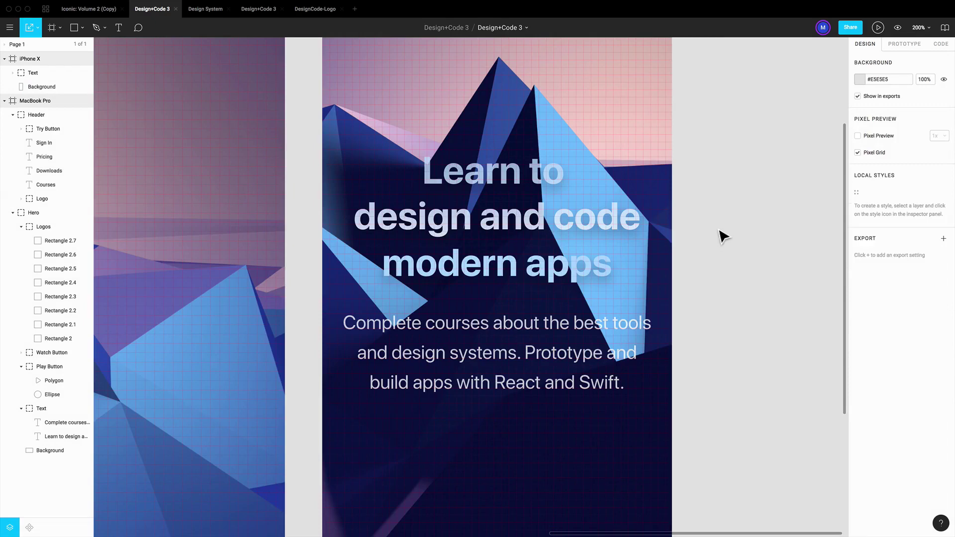
{"action": "left_click", "coordinate": [530, 232]}
{"action": "left_click", "coordinate": [628, 437], "text": "shift"}
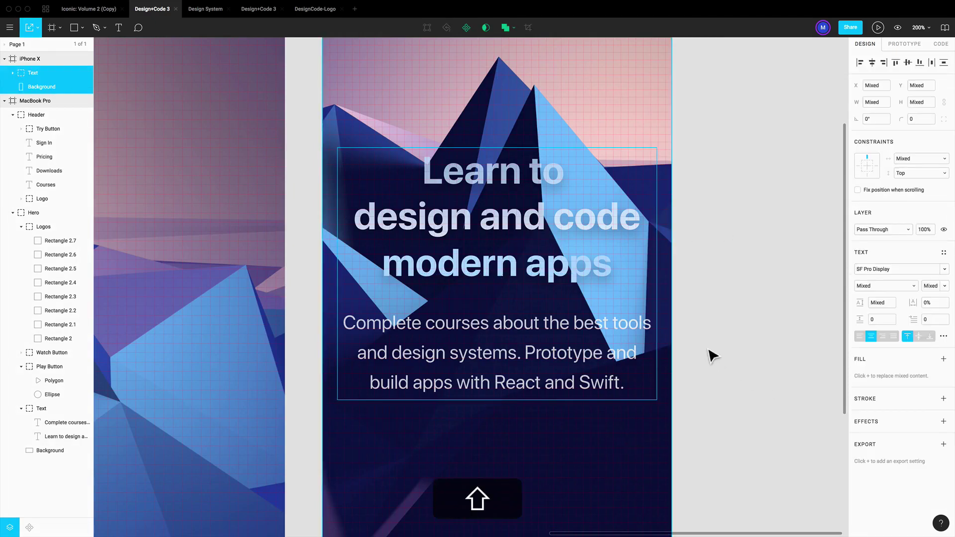
{"action": "key", "text": "super+g"}
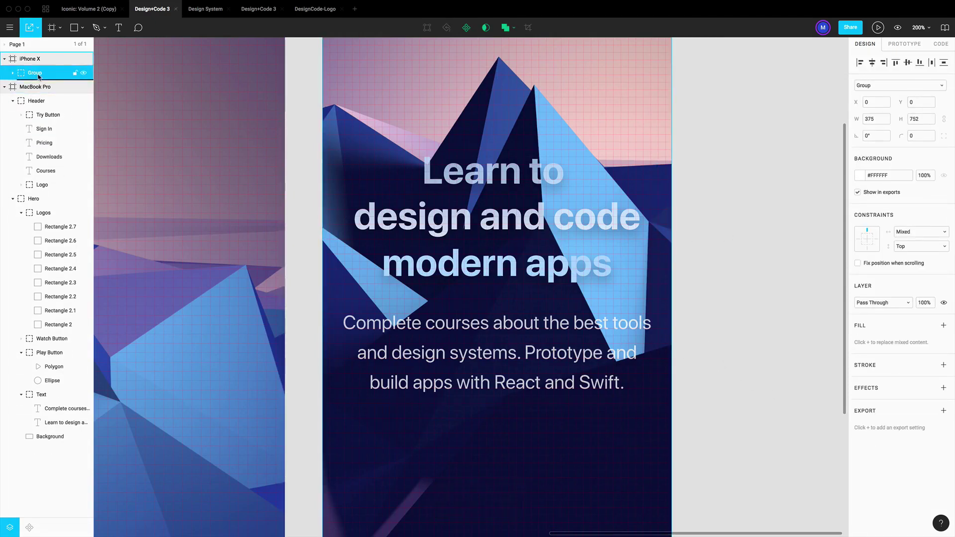
{"action": "double_click", "coordinate": [35, 72]}
{"action": "type", "text": "Hero"}
{"action": "key", "text": "Return"}
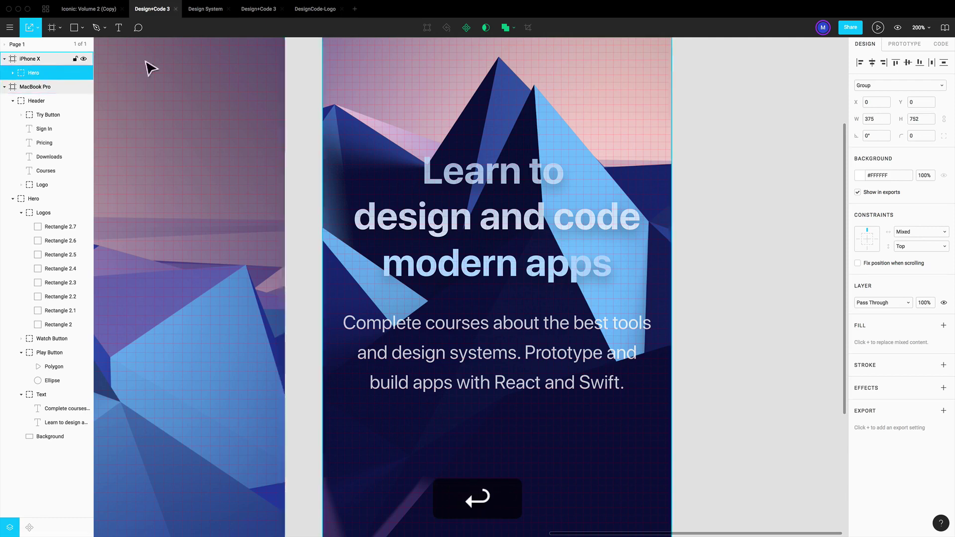
Align the Text group to the vertical center of the iPhone X Hero group
{"action": "left_click", "coordinate": [540, 226], "text": "super"}
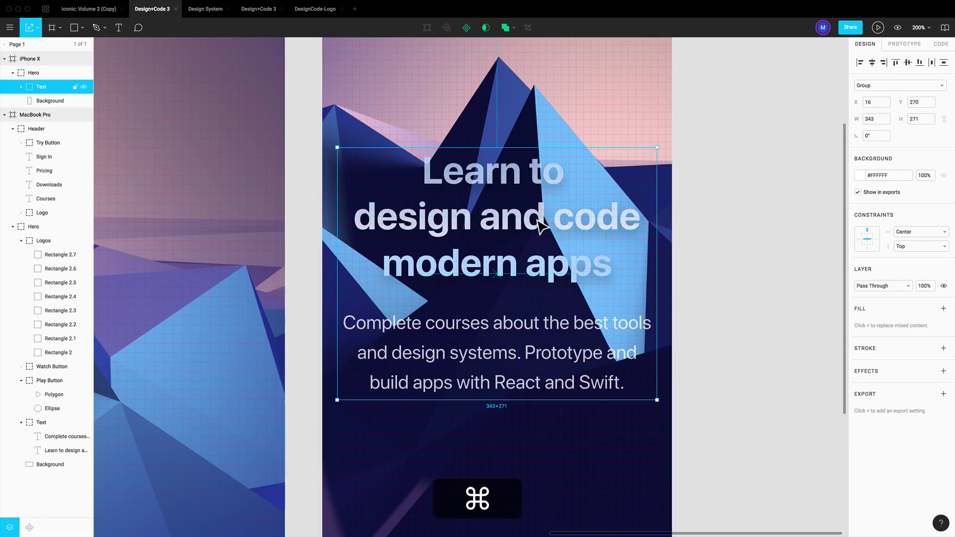
{"action": "left_click", "coordinate": [912, 64]}
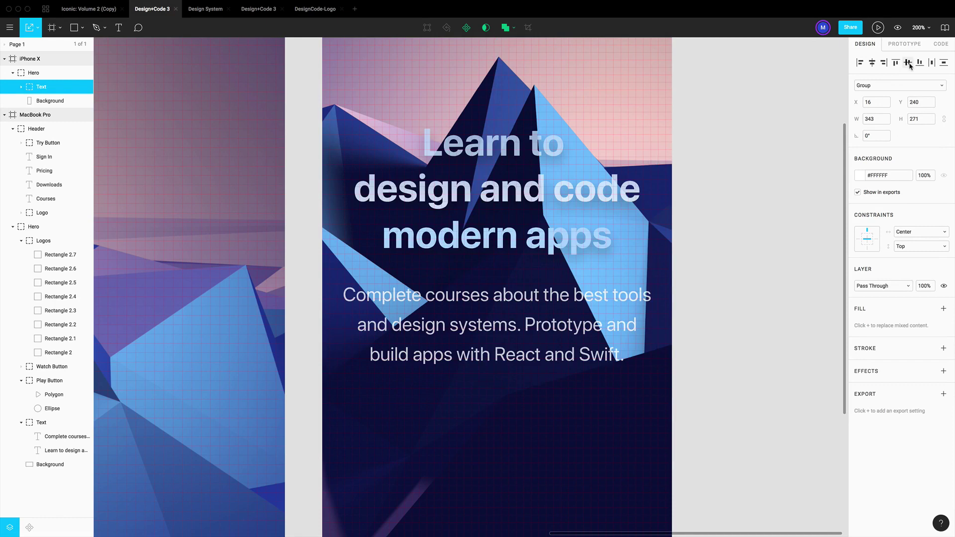
{"action": "scroll", "coordinate": [701, 231], "scroll_direction": "up", "scroll_amount": 2}
{"action": "key", "text": "super+minus"}
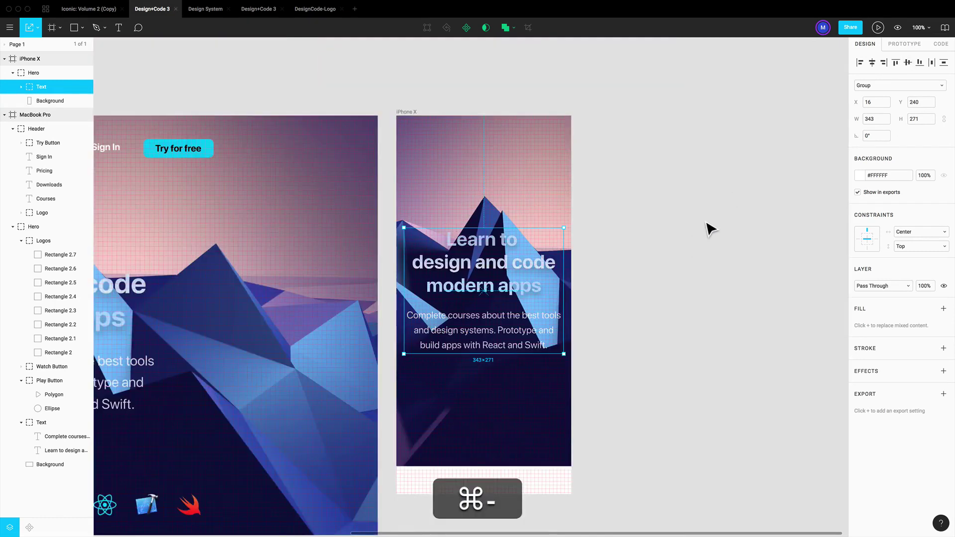
{"action": "left_click", "coordinate": [652, 271]}
Copy the Play Button group from the MacBook Pro hero into the iPhone X Hero group
{"action": "scroll", "coordinate": [656, 271], "scroll_direction": "left", "scroll_amount": 5}
{"action": "scroll", "coordinate": [488, 318], "scroll_direction": "left", "scroll_amount": 3}
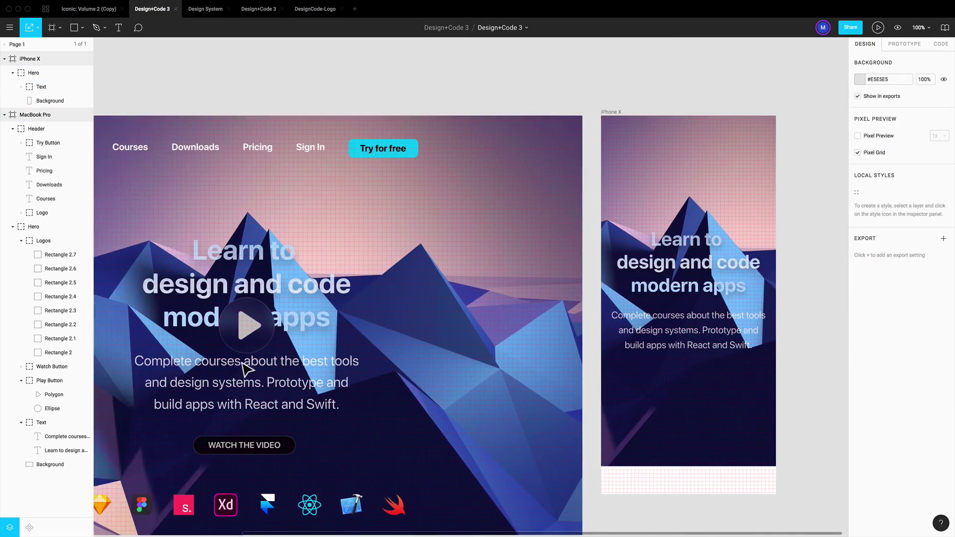
{"action": "left_click", "coordinate": [259, 342]}
{"action": "double_click", "coordinate": [242, 332]}
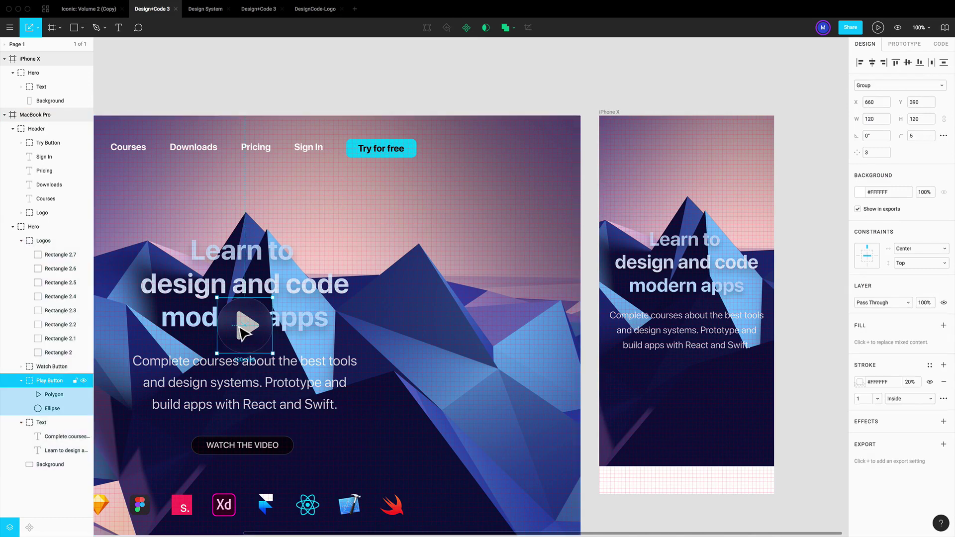
{"action": "key", "text": "super+c"}
{"action": "left_click", "coordinate": [661, 243]}
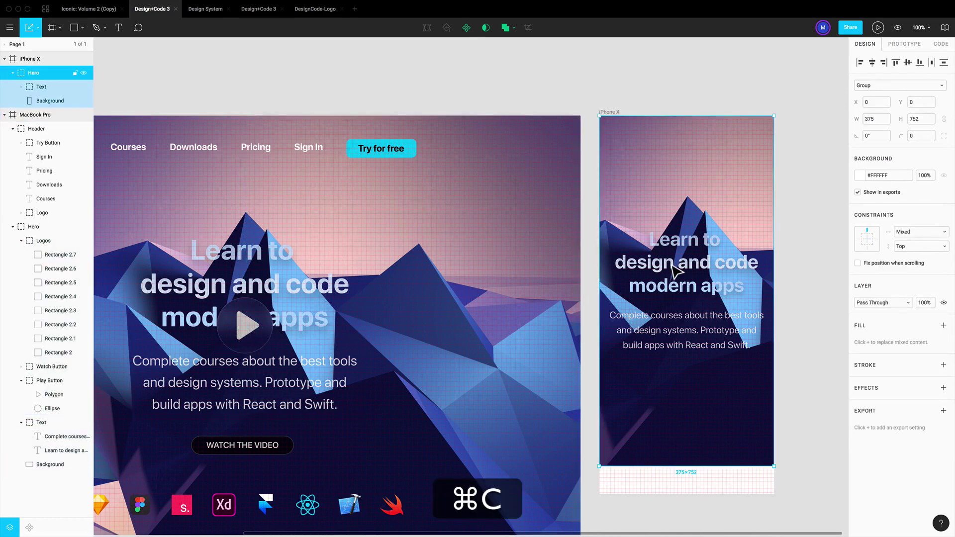
{"action": "key", "text": "super+v"}
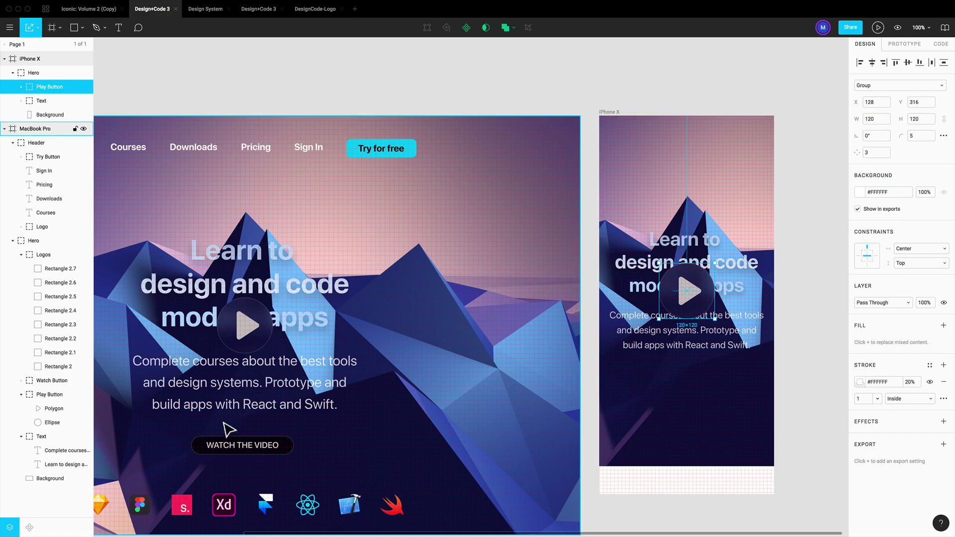
Copy the Watch Button group from the MacBook Pro hero into the iPhone X Hero group
{"action": "left_click", "coordinate": [234, 451]}
{"action": "left_click", "coordinate": [256, 450], "text": "super"}
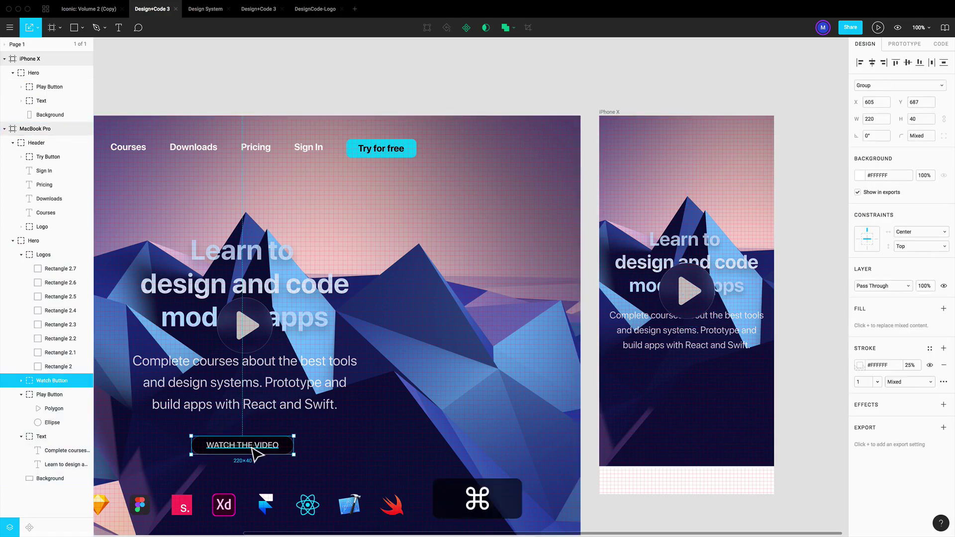
{"action": "key", "text": "super+c"}
{"action": "left_click", "coordinate": [698, 353], "text": "super"}
{"action": "scroll", "coordinate": [699, 353], "scroll_direction": "right", "scroll_amount": 2}
{"action": "scroll", "coordinate": [698, 352], "scroll_direction": "right", "scroll_amount": 2}
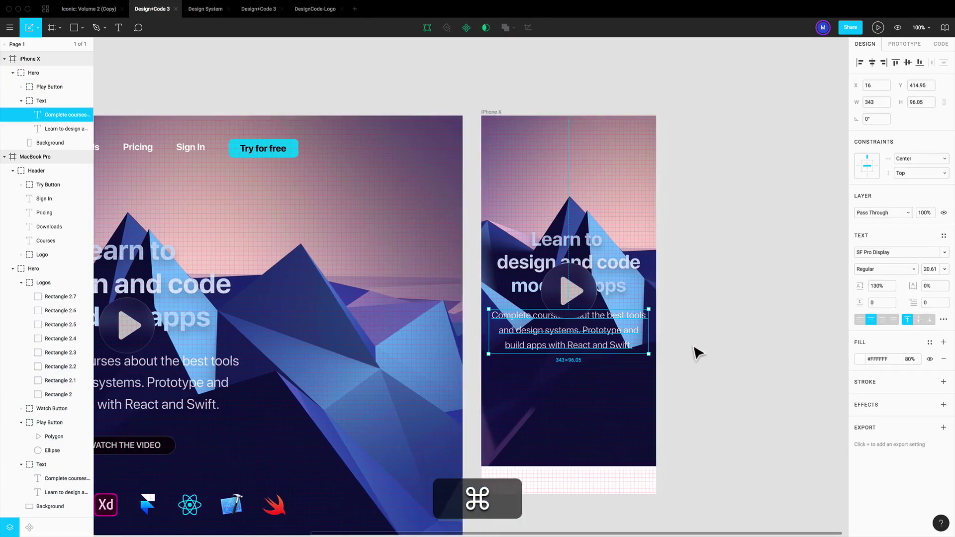
{"action": "key", "text": "super+equal"}
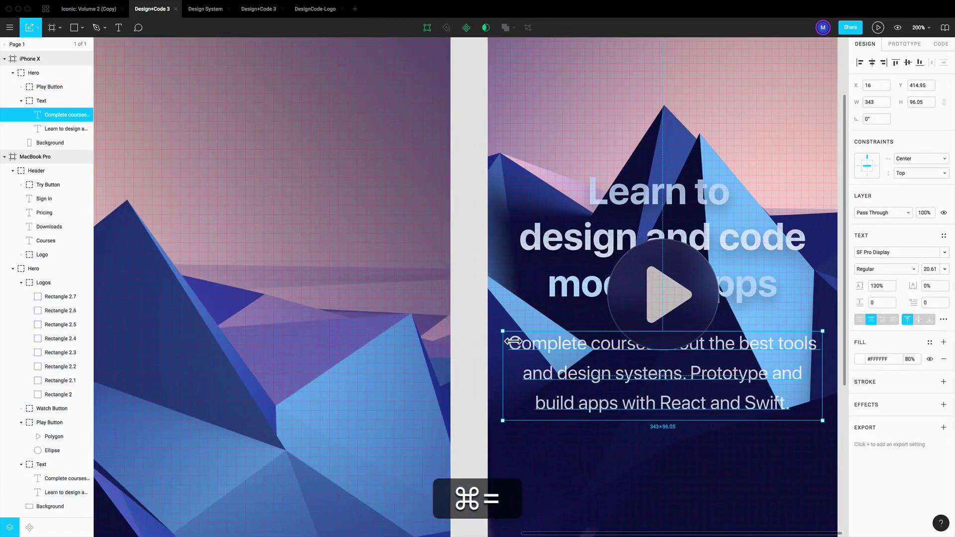
{"action": "left_click", "coordinate": [41, 100]}
{"action": "left_click", "coordinate": [40, 75]}
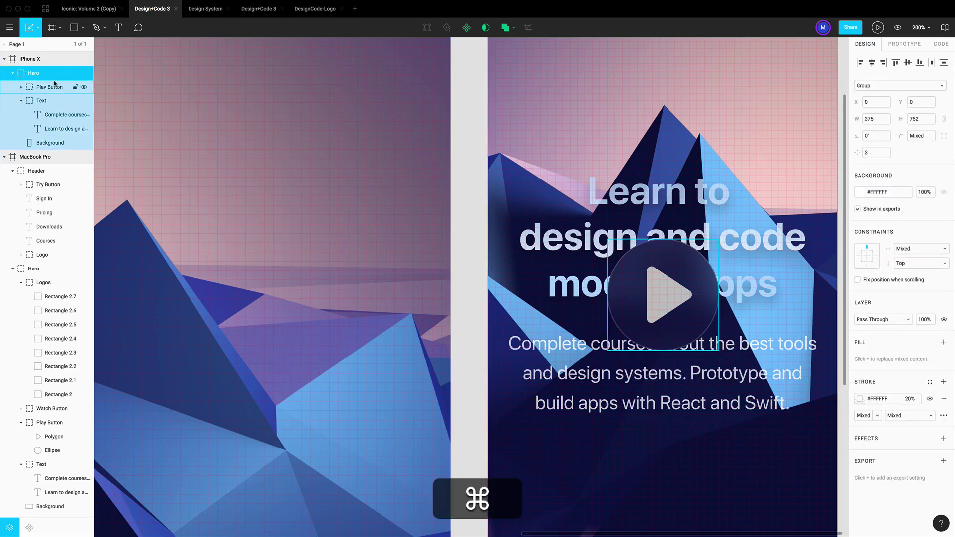
{"action": "key", "text": "super+v"}
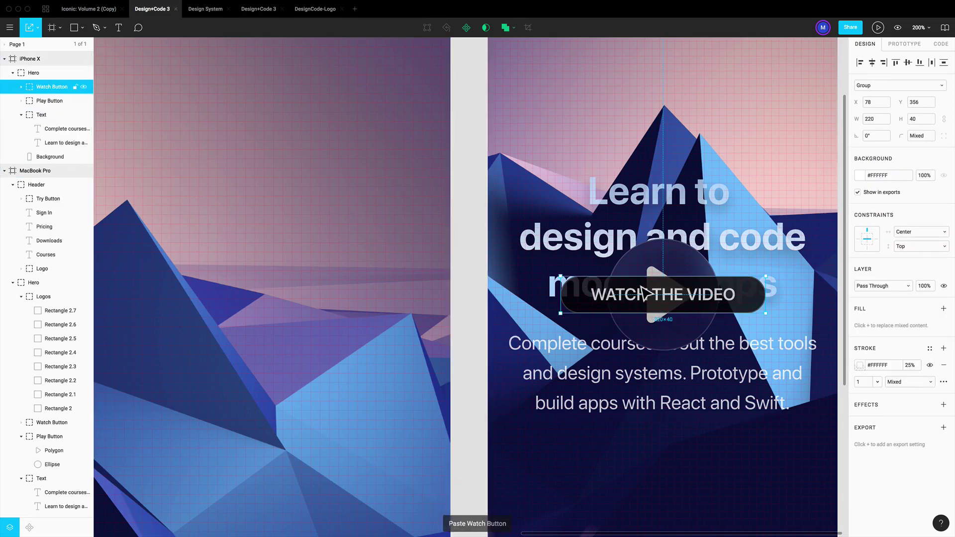
Move the iPhone X Watch Button below the paragraph to X 78, Y 551, checking its distance from the Text group
{"action": "left_click_drag", "start_coordinate": [654, 315], "coordinate": [654, 461]}
{"action": "scroll", "coordinate": [655, 448], "scroll_direction": "down", "scroll_amount": 1}
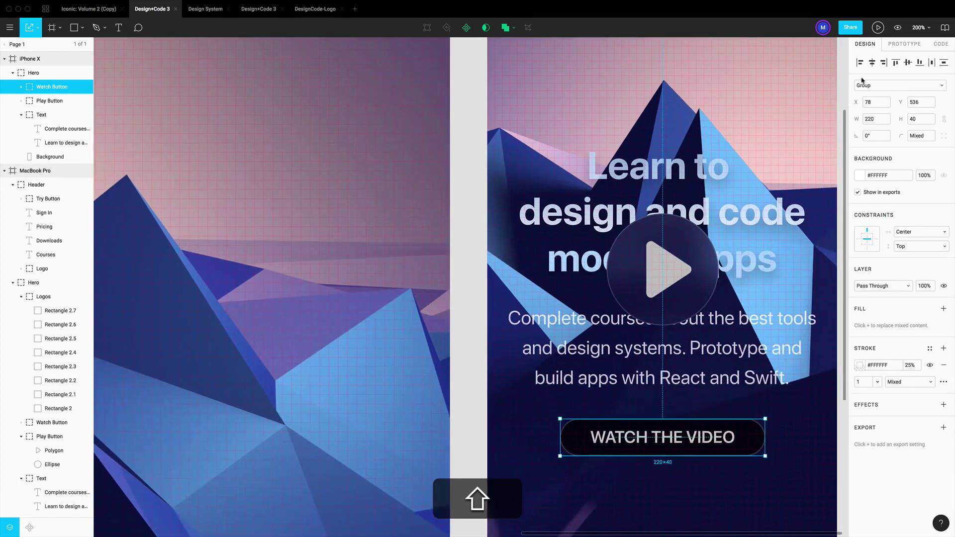
{"action": "scroll", "coordinate": [680, 261], "scroll_direction": "down", "scroll_amount": 3}
{"action": "key", "text": "alt"}
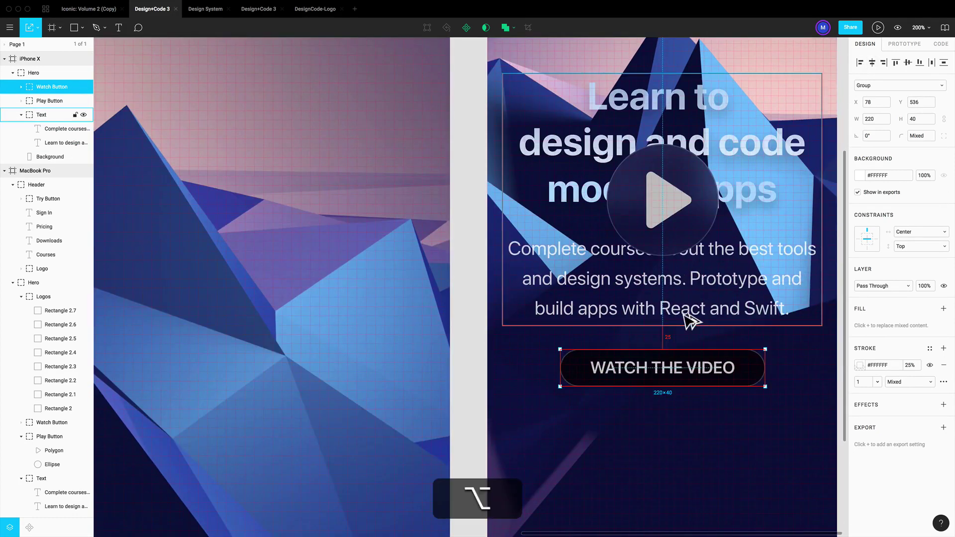
{"action": "key", "text": "alt+Down"}
{"action": "key", "text": "alt+Down"}
{"action": "key", "text": "alt+Down"}
{"action": "key", "text": "alt+Down"}
{"action": "key", "text": "alt+Down"}
{"action": "key", "text": "alt+shift+Down"}
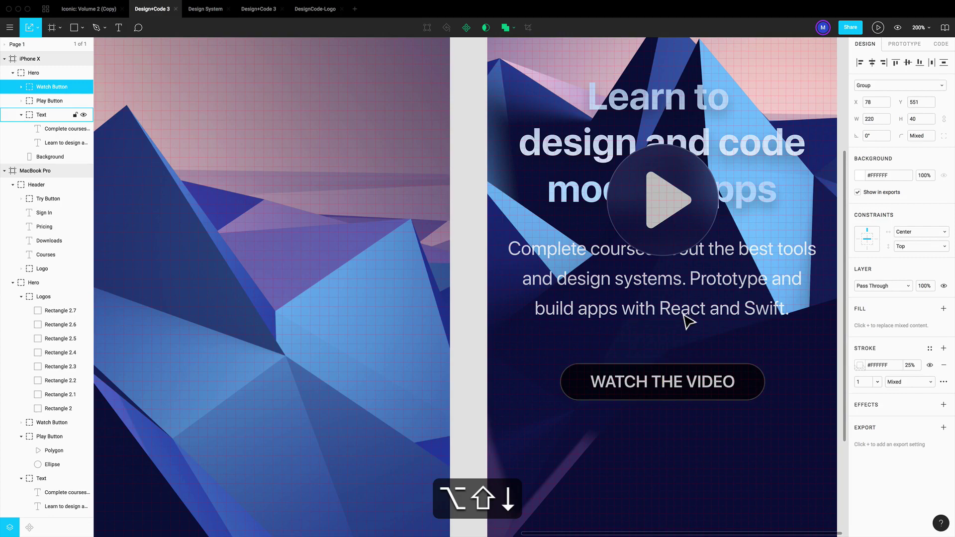
{"action": "left_click", "coordinate": [661, 313]}
{"action": "scroll", "coordinate": [740, 368], "scroll_direction": "right", "scroll_amount": 3}
{"action": "left_click", "coordinate": [740, 368]}
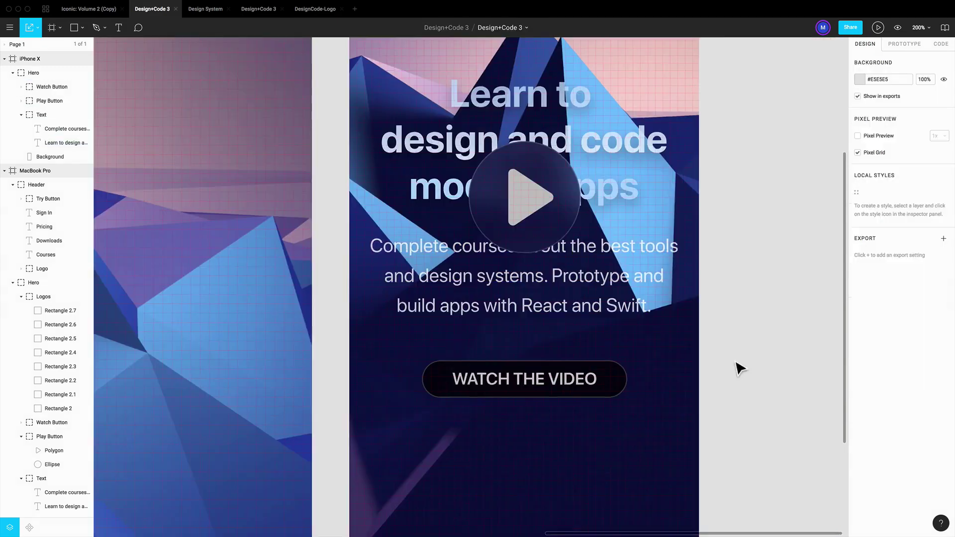
Copy the Logos group from the MacBook Pro hero into the iPhone X Hero group
{"action": "scroll", "coordinate": [738, 369], "scroll_direction": "down", "scroll_amount": 6}
{"action": "scroll", "coordinate": [738, 370], "scroll_direction": "right", "scroll_amount": 10}
{"action": "scroll", "coordinate": [469, 347], "scroll_direction": "left", "scroll_amount": 3}
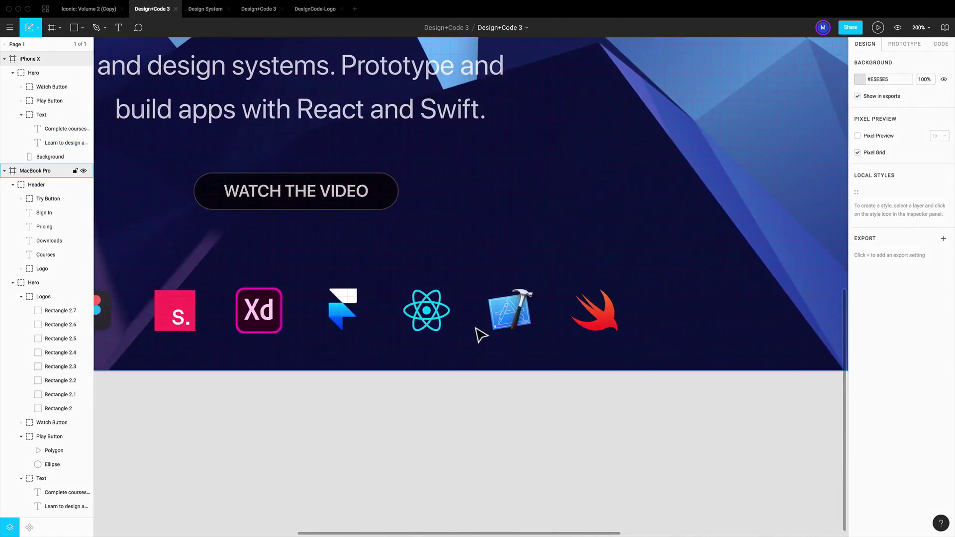
{"action": "left_click", "coordinate": [433, 325]}
{"action": "scroll", "coordinate": [447, 324], "scroll_direction": "left", "scroll_amount": 5}
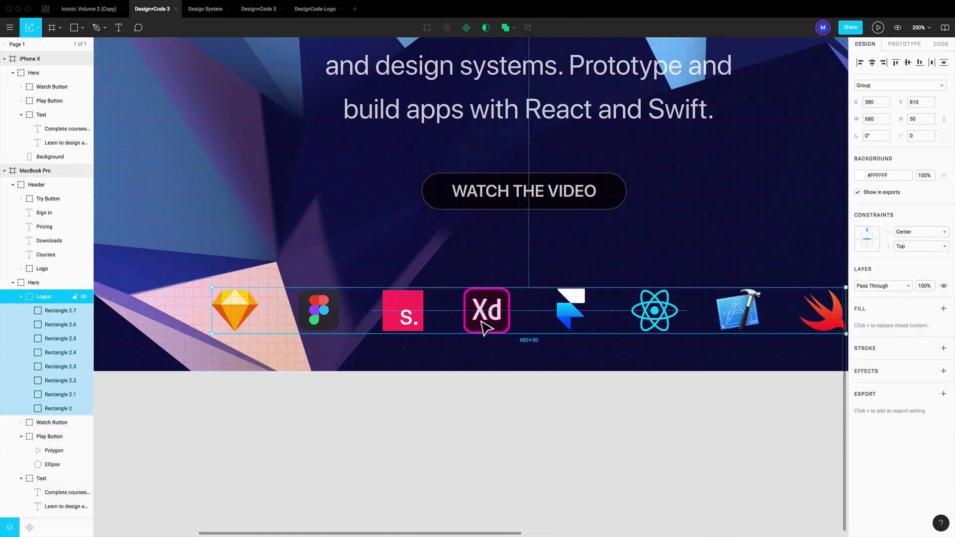
{"action": "key", "text": "super+c"}
{"action": "scroll", "coordinate": [572, 345], "scroll_direction": "right", "scroll_amount": 3}
{"action": "scroll", "coordinate": [571, 346], "scroll_direction": "left", "scroll_amount": 10}
{"action": "scroll", "coordinate": [572, 346], "scroll_direction": "up", "scroll_amount": 2}
{"action": "scroll", "coordinate": [547, 344], "scroll_direction": "up", "scroll_amount": 3}
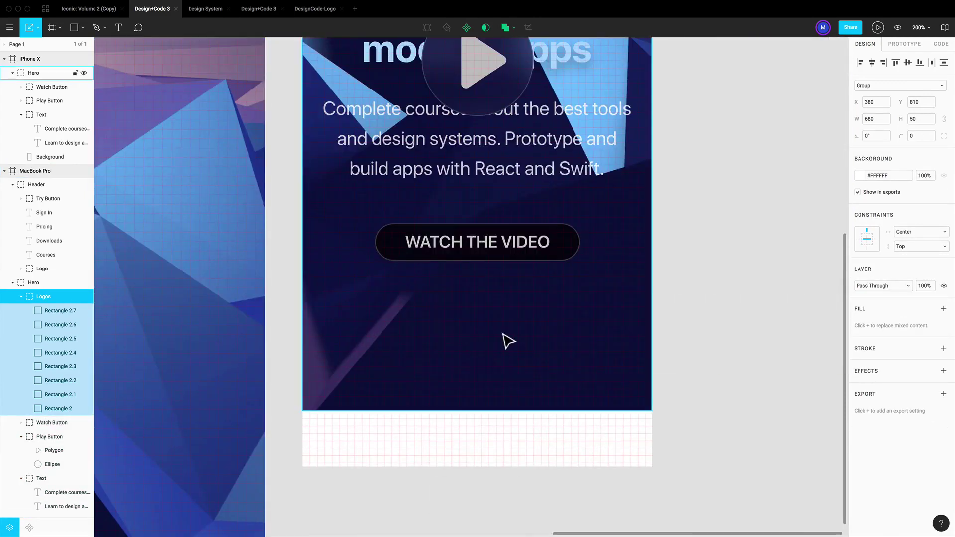
{"action": "left_click", "coordinate": [508, 342]}
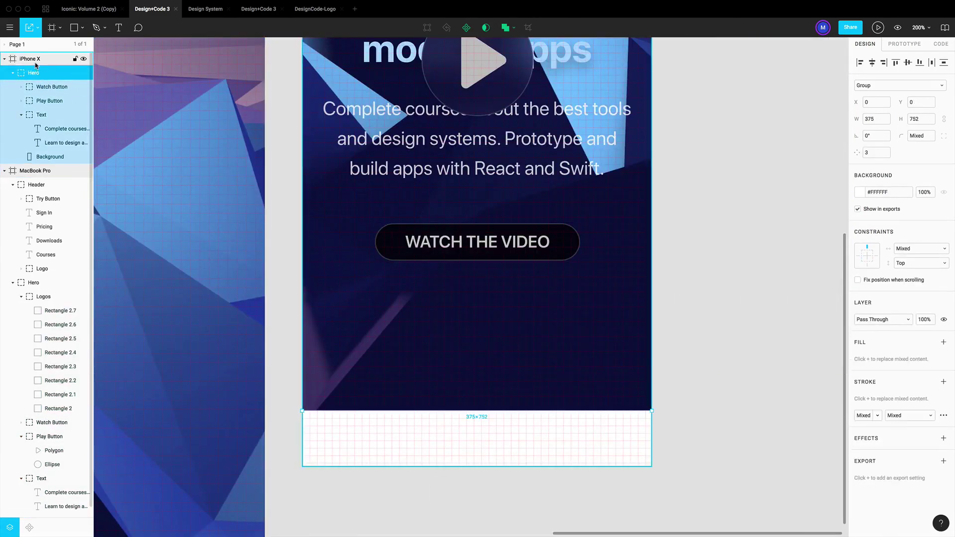
{"action": "key", "text": "super+v"}
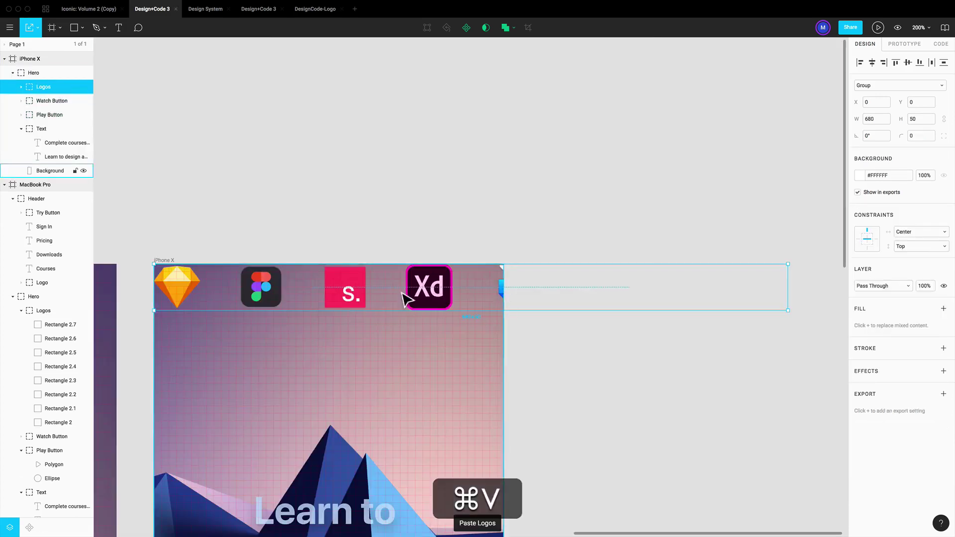
Move the iPhone X Logos group below the Watch Button to X 19, Y 646
{"action": "left_click_drag", "start_coordinate": [408, 297], "coordinate": [426, 454]}
{"action": "scroll", "coordinate": [421, 445], "scroll_direction": "down", "scroll_amount": 4}
{"action": "scroll", "coordinate": [420, 445], "scroll_direction": "down", "scroll_amount": 5}
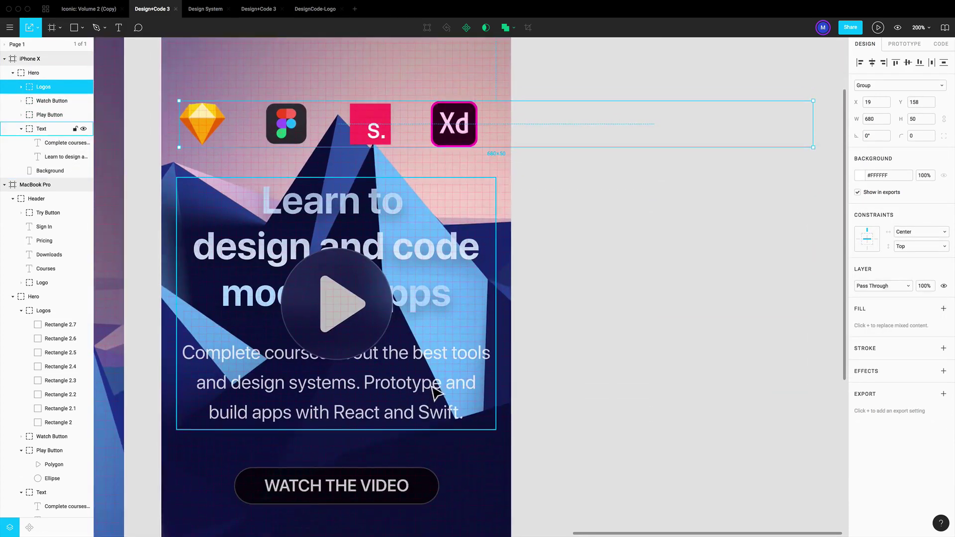
{"action": "left_click_drag", "start_coordinate": [465, 152], "coordinate": [465, 486]}
{"action": "scroll", "coordinate": [468, 477], "scroll_direction": "down", "scroll_amount": 10}
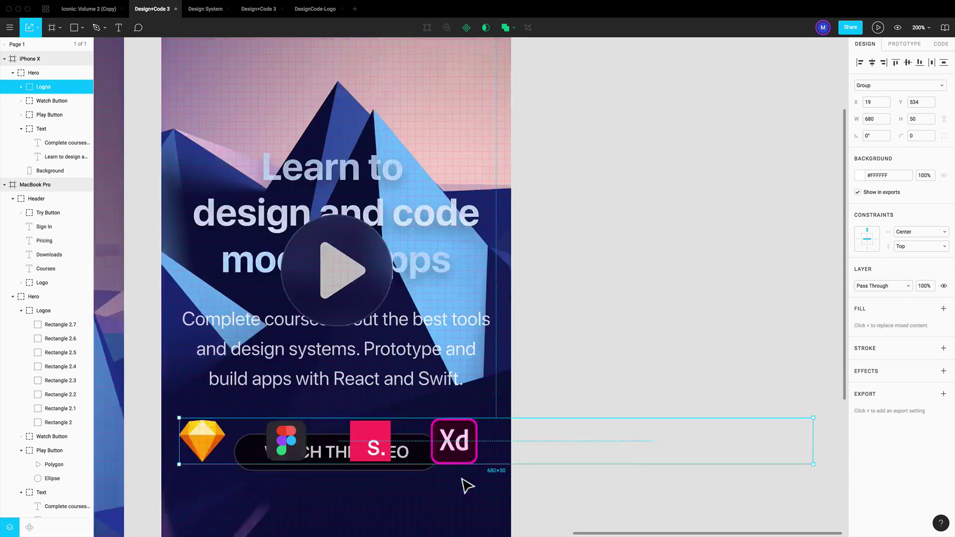
{"action": "left_click_drag", "start_coordinate": [462, 219], "coordinate": [467, 339]}
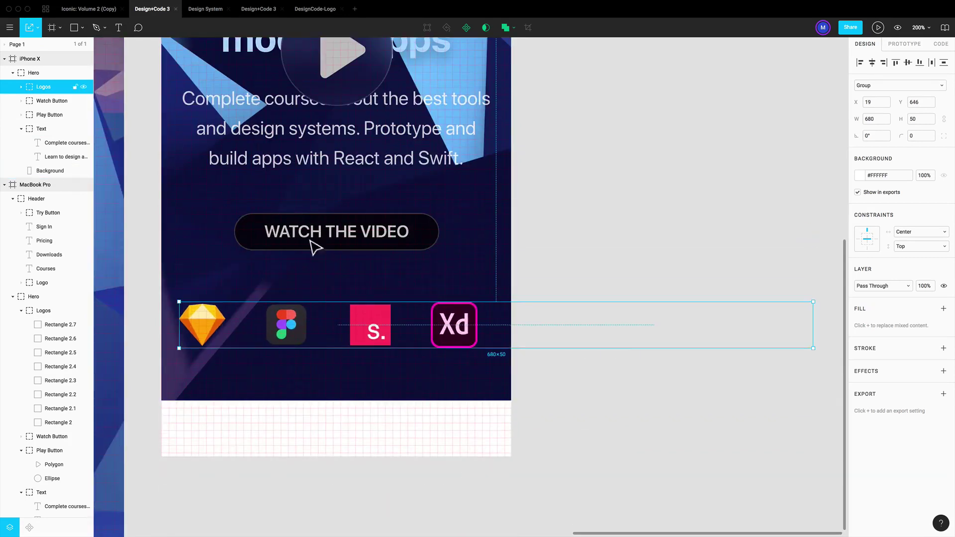
Split the logos in the iPhone X Logos group into two nested groups, Rectangle 2.4–2.7 and Rectangle 2–2.3
{"action": "left_click", "coordinate": [21, 87]}
{"action": "left_click", "coordinate": [51, 100]}
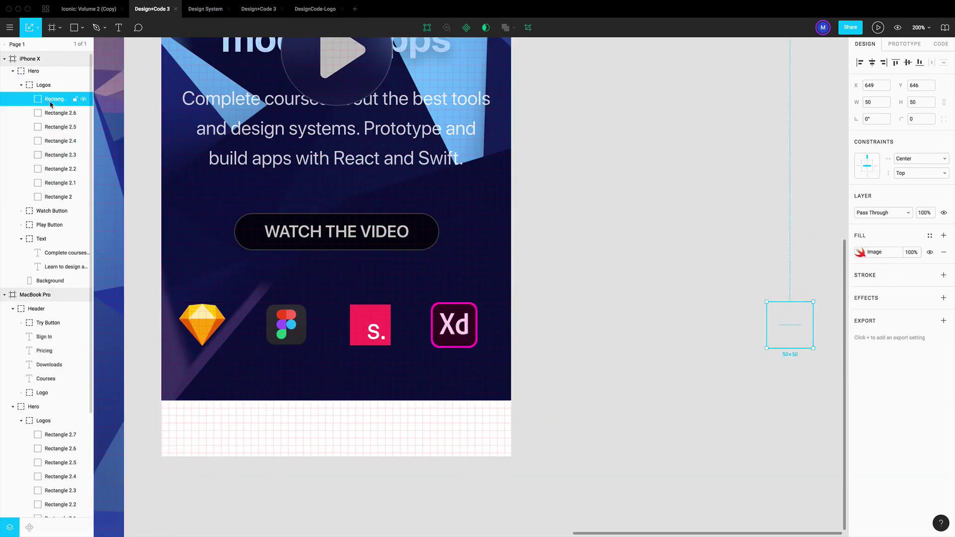
{"action": "left_click", "coordinate": [63, 141], "text": "shift"}
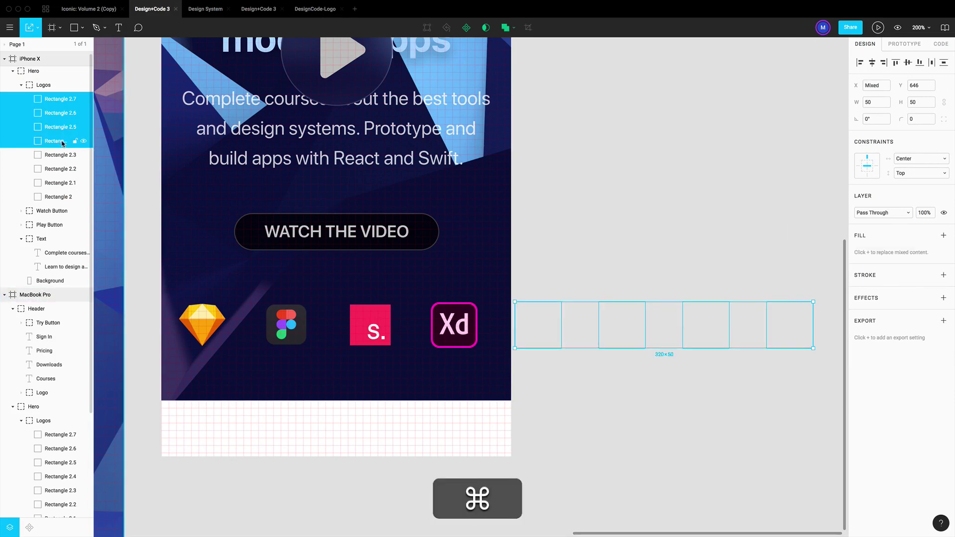
{"action": "key", "text": "super+g"}
{"action": "key", "text": "shift+Tab"}
{"action": "left_click", "coordinate": [57, 154], "text": "shift"}
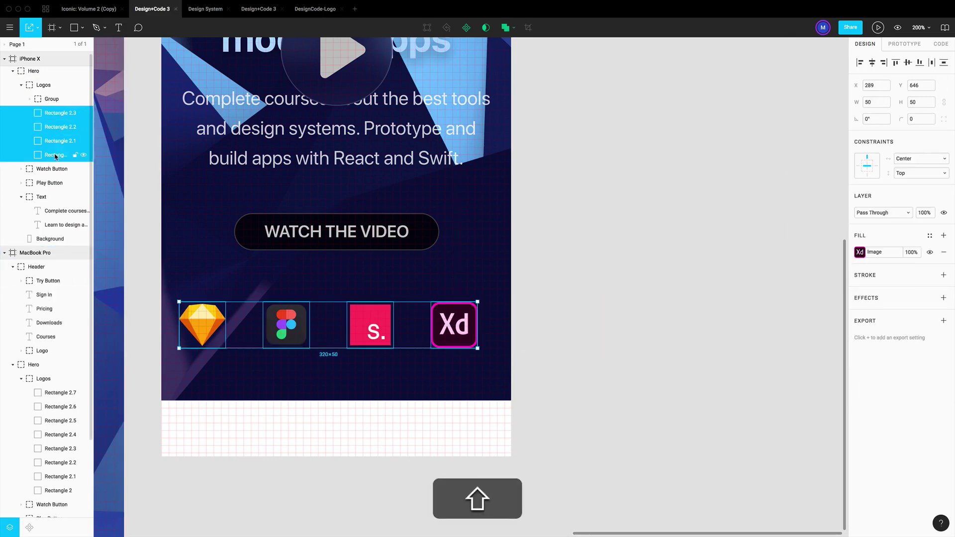
{"action": "key", "text": "super+g"}
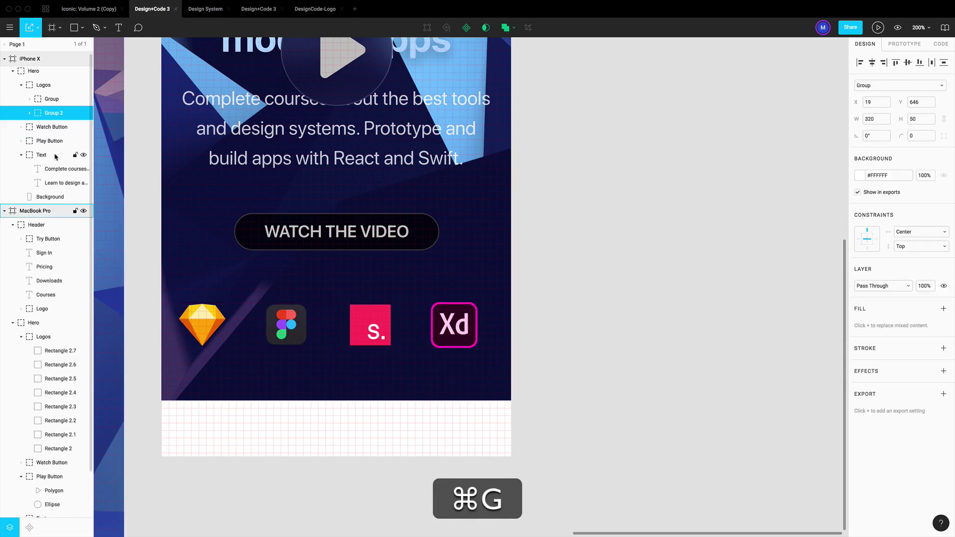
Align the nested group of the last four logos with the first row at X 19 and move it below to Y 736
{"action": "left_click", "coordinate": [52, 99]}
{"action": "scroll", "coordinate": [592, 249], "scroll_direction": "down", "scroll_amount": 1}
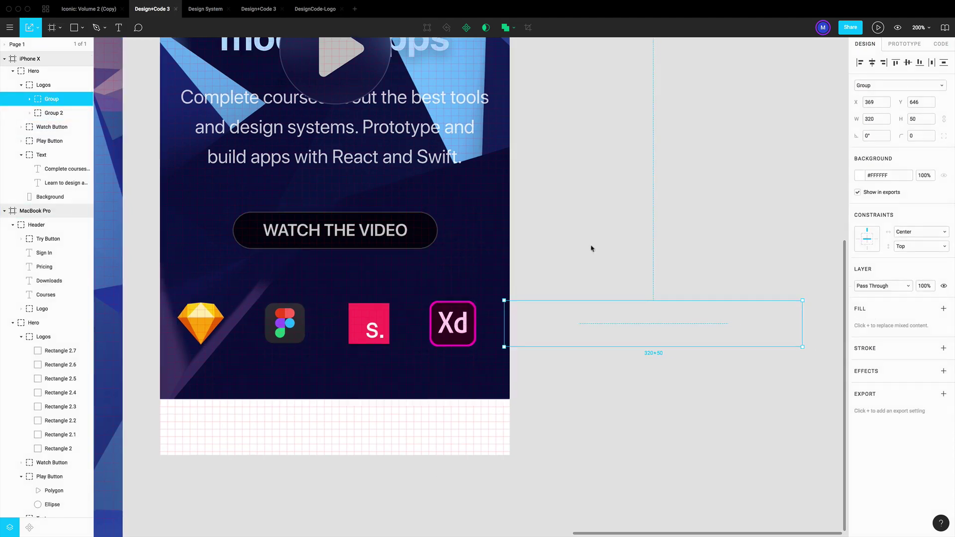
{"action": "left_click", "coordinate": [859, 63]}
{"action": "scroll", "coordinate": [574, 209], "scroll_direction": "left", "scroll_amount": 2}
{"action": "scroll", "coordinate": [575, 209], "scroll_direction": "left", "scroll_amount": 5}
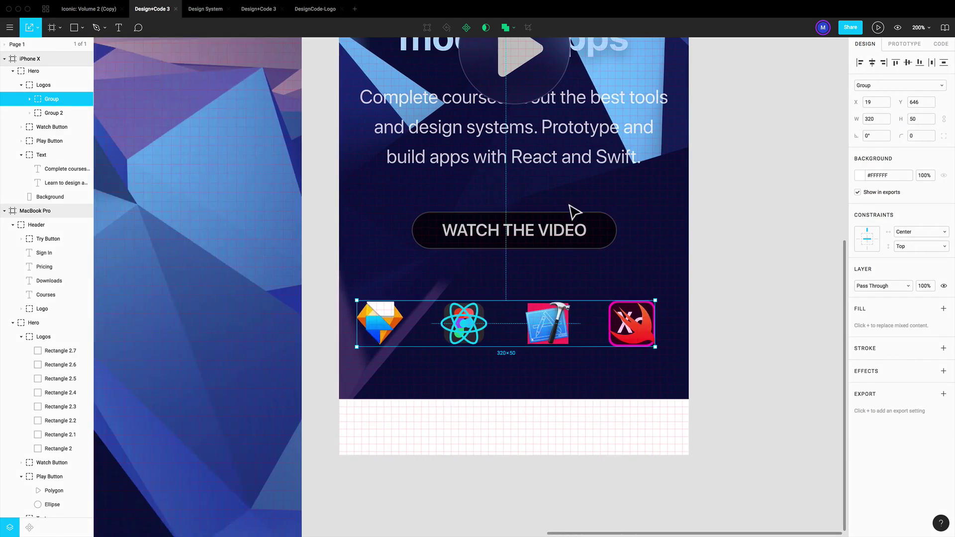
{"action": "left_click_drag", "start_coordinate": [467, 333], "coordinate": [469, 394]}
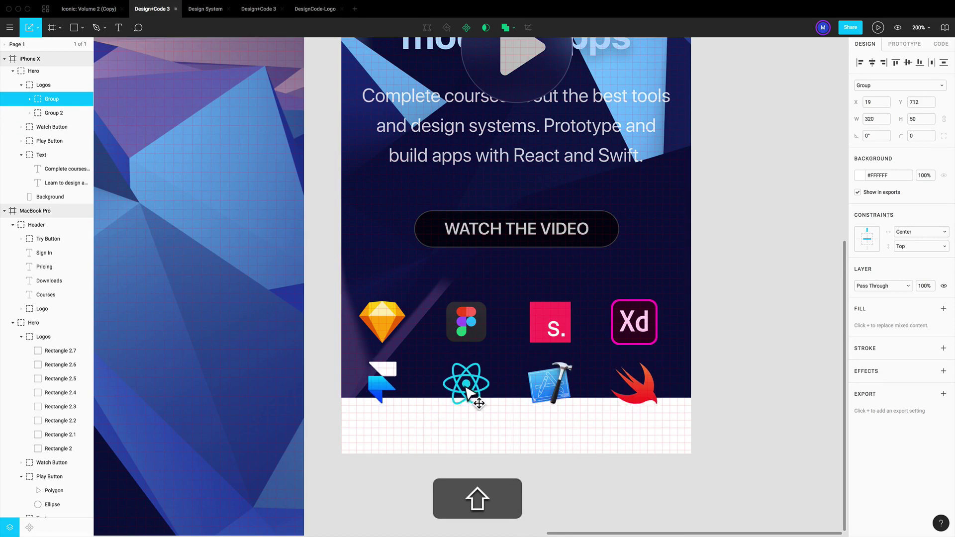
{"action": "key", "text": "alt"}
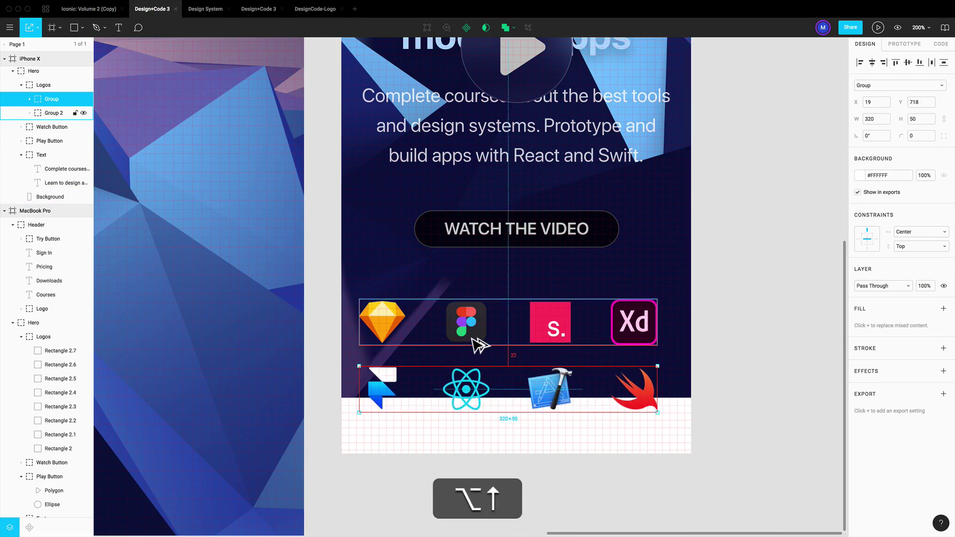
{"action": "key", "text": "alt+shift+Down"}
{"action": "key", "text": "alt+shift+Down"}
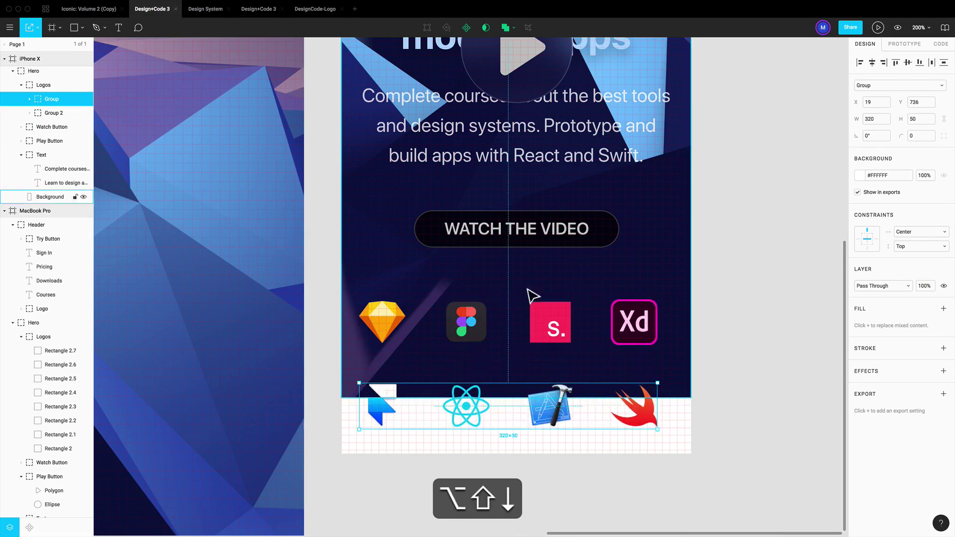
Center the iPhone X Logos group horizontally and move it up to 40 px above the background's bottom edge
{"action": "scroll", "coordinate": [705, 388], "scroll_direction": "up", "scroll_amount": 2}
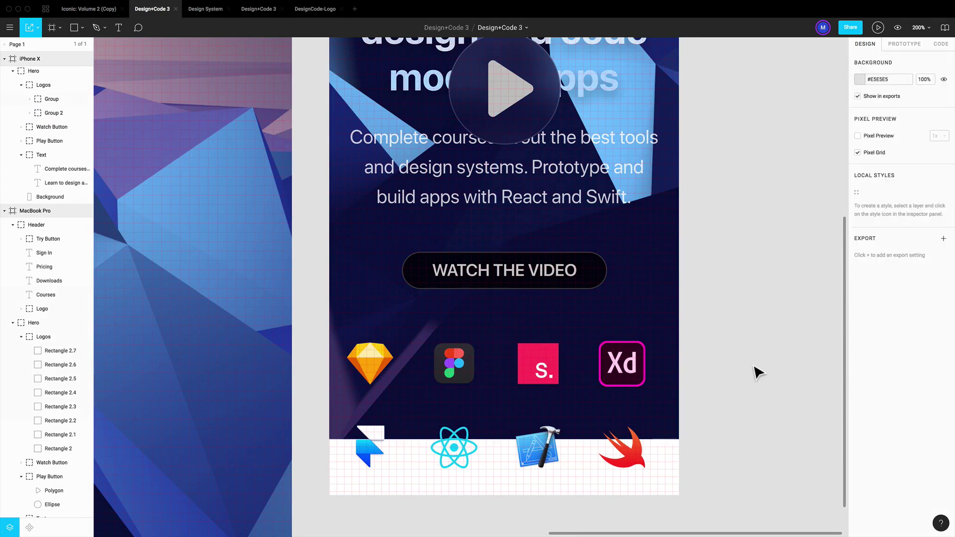
{"action": "left_click", "coordinate": [640, 374]}
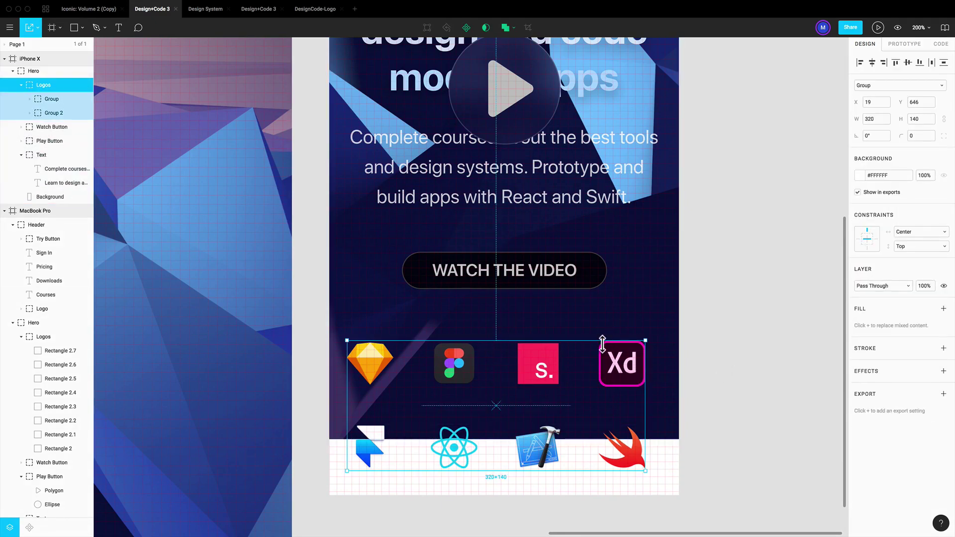
{"action": "left_click", "coordinate": [872, 63]}
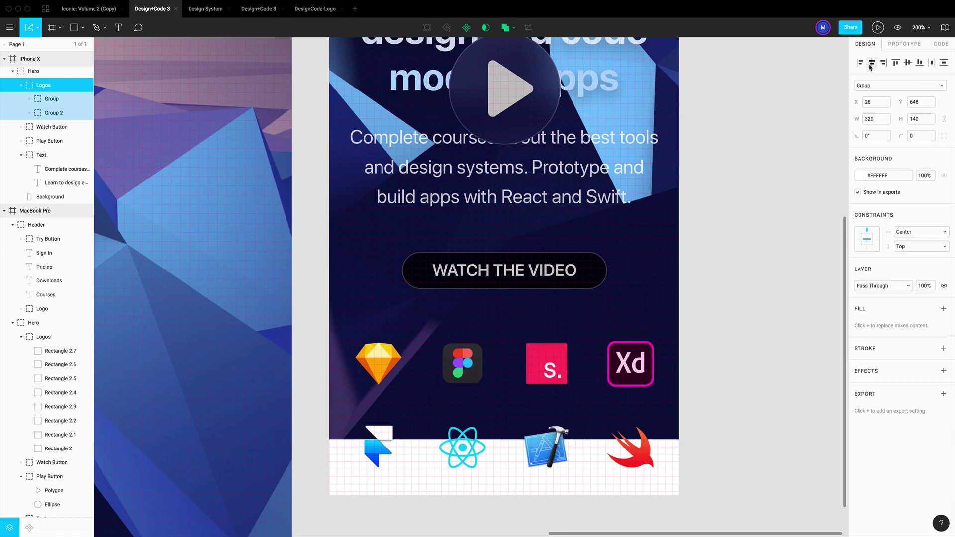
{"action": "left_click_drag", "start_coordinate": [657, 374], "coordinate": [665, 331]}
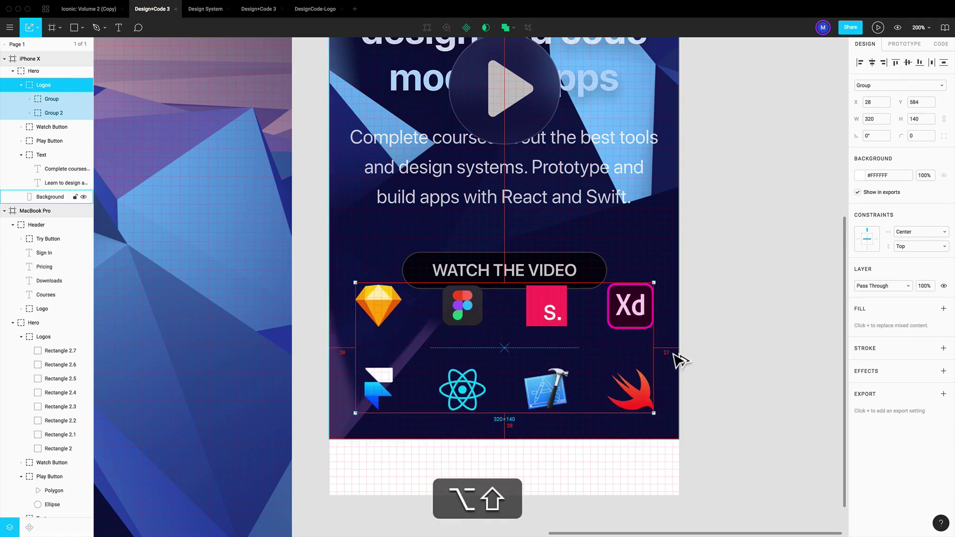
{"action": "key", "text": "alt+shift+Up"}
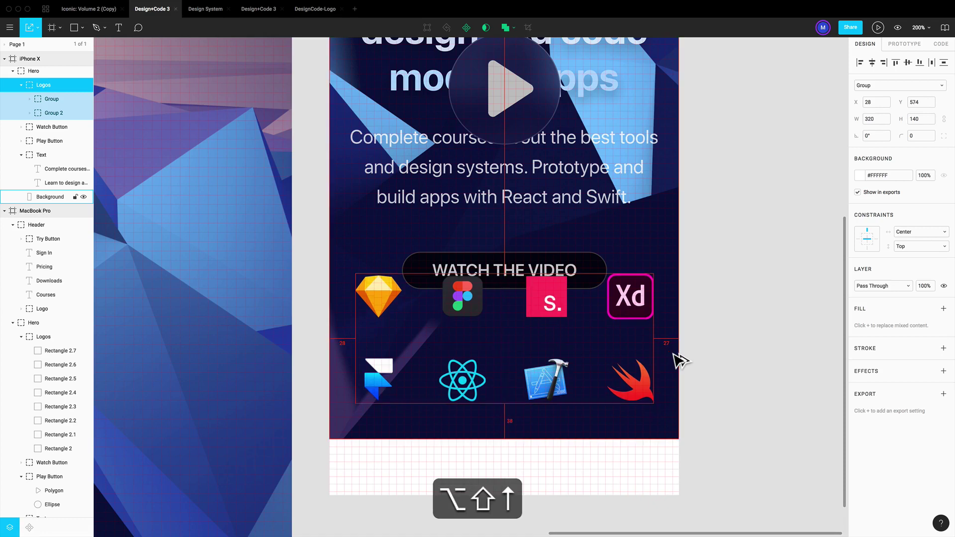
{"action": "key", "text": "alt+Up"}
{"action": "key", "text": "alt+Up"}
{"action": "left_click", "coordinate": [725, 335]}
Move the iPhone X Text and Watch Button groups up together until they sit 40 px above the Logos group
{"action": "scroll", "coordinate": [725, 335], "scroll_direction": "up", "scroll_amount": 5}
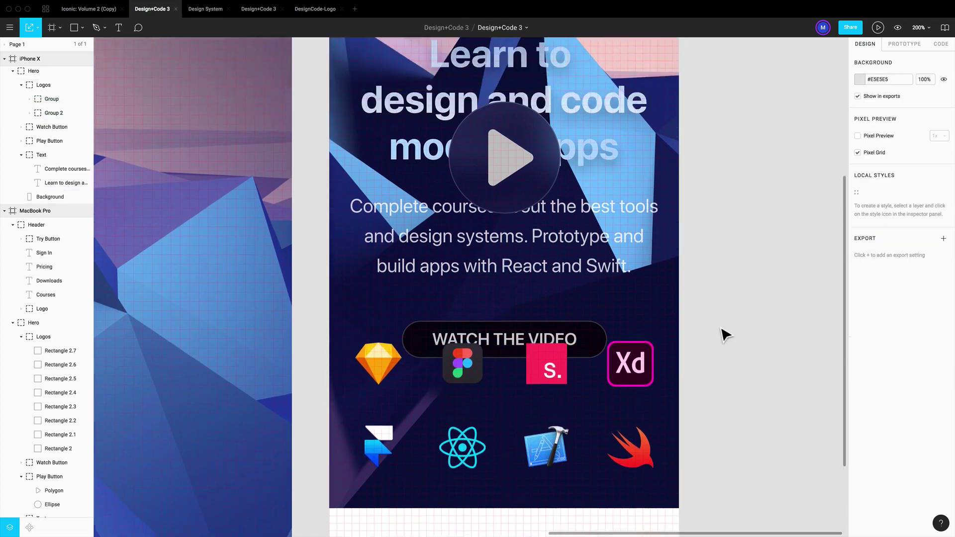
{"action": "scroll", "coordinate": [713, 377], "scroll_direction": "up", "scroll_amount": 5}
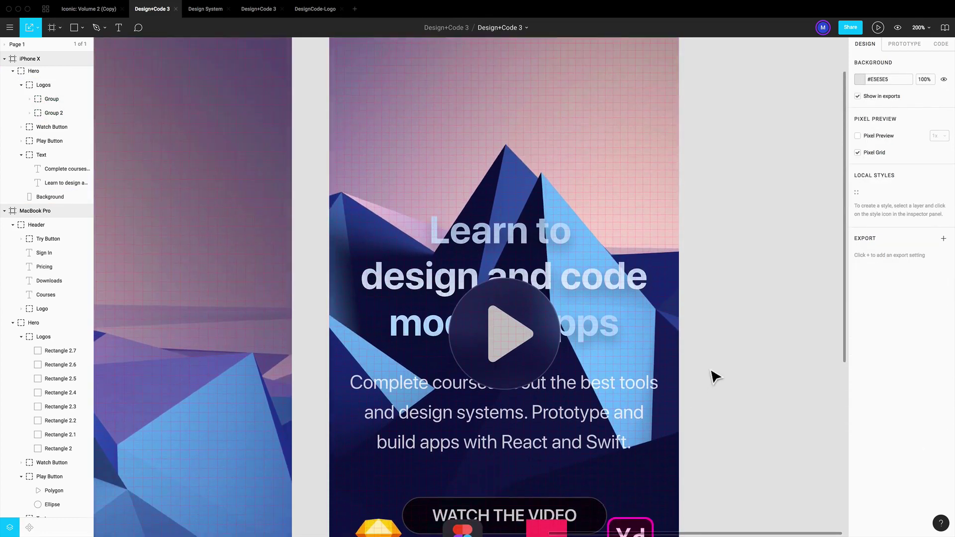
{"action": "scroll", "coordinate": [714, 377], "scroll_direction": "down", "scroll_amount": 5}
{"action": "left_click", "coordinate": [615, 298]}
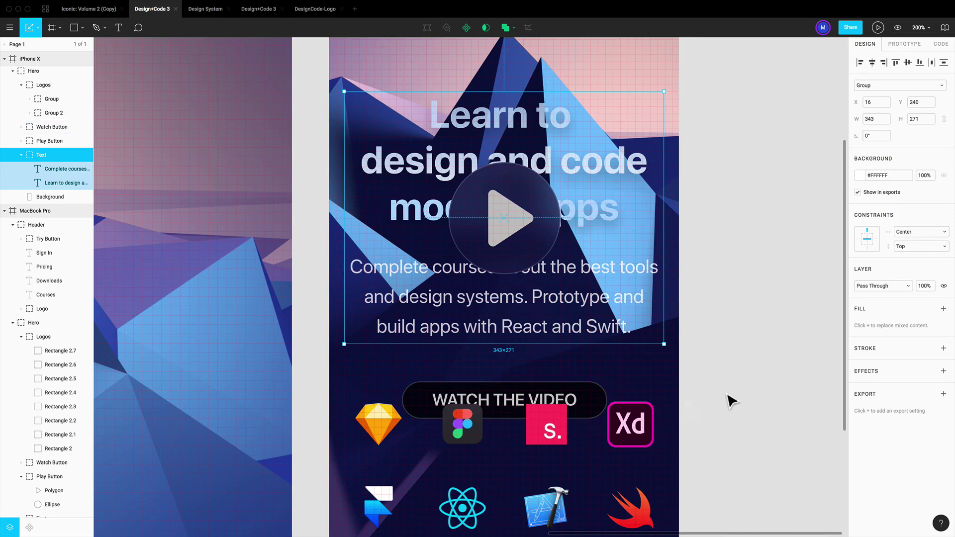
{"action": "scroll", "coordinate": [732, 400], "scroll_direction": "up", "scroll_amount": 2}
{"action": "left_click", "coordinate": [583, 426], "text": "shift"}
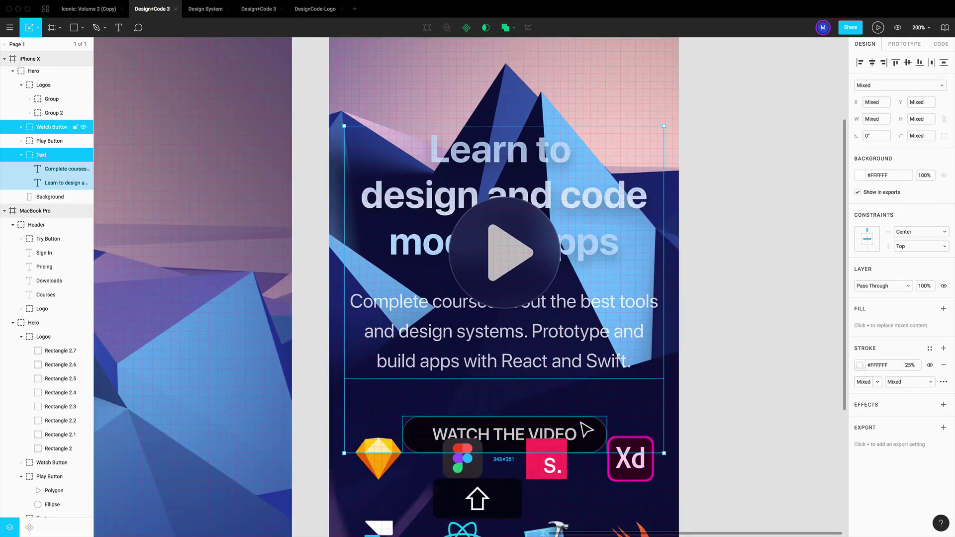
{"action": "scroll", "coordinate": [588, 429], "scroll_direction": "down", "scroll_amount": 3}
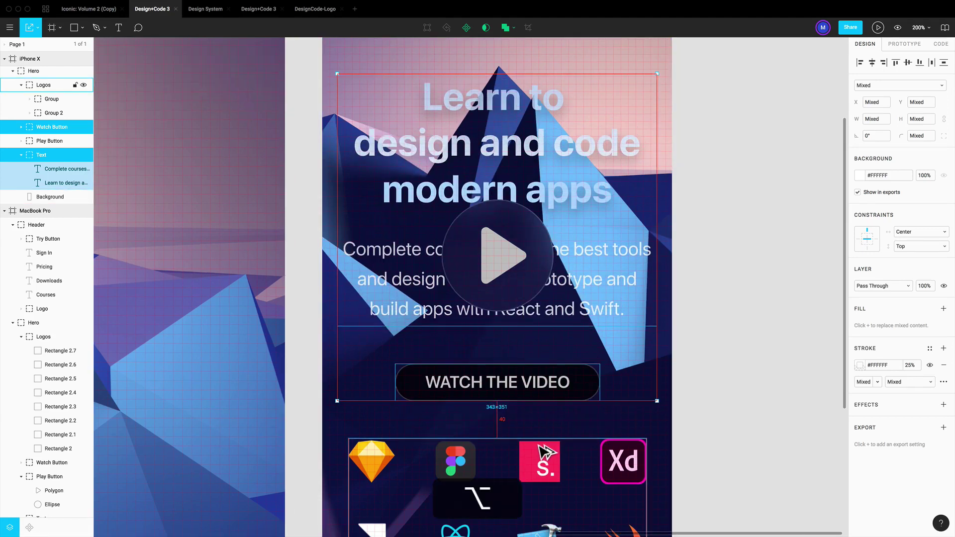
Hide the Play Button group in the iPhone X hero
{"action": "left_click", "coordinate": [517, 259]}
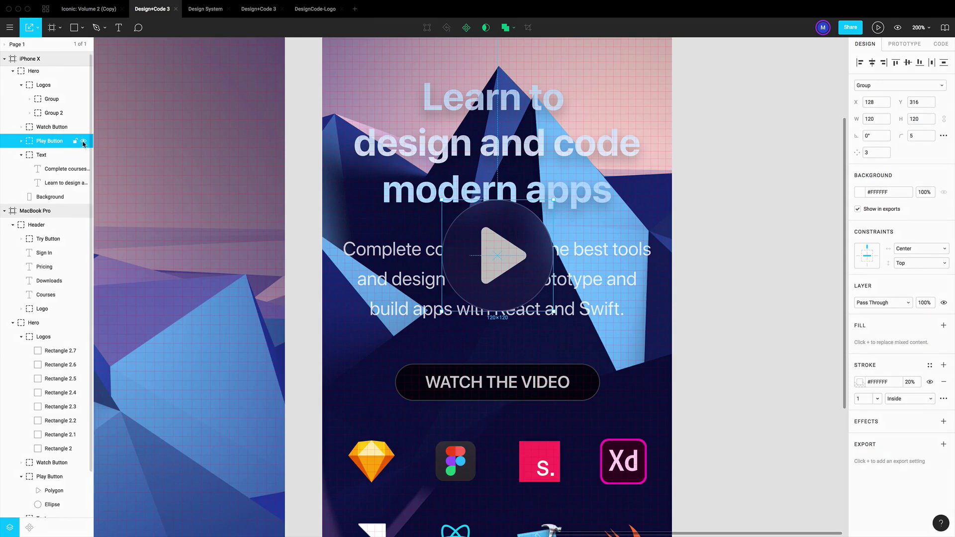
{"action": "left_click", "coordinate": [83, 141]}
{"action": "scroll", "coordinate": [741, 187], "scroll_direction": "left", "scroll_amount": 2}
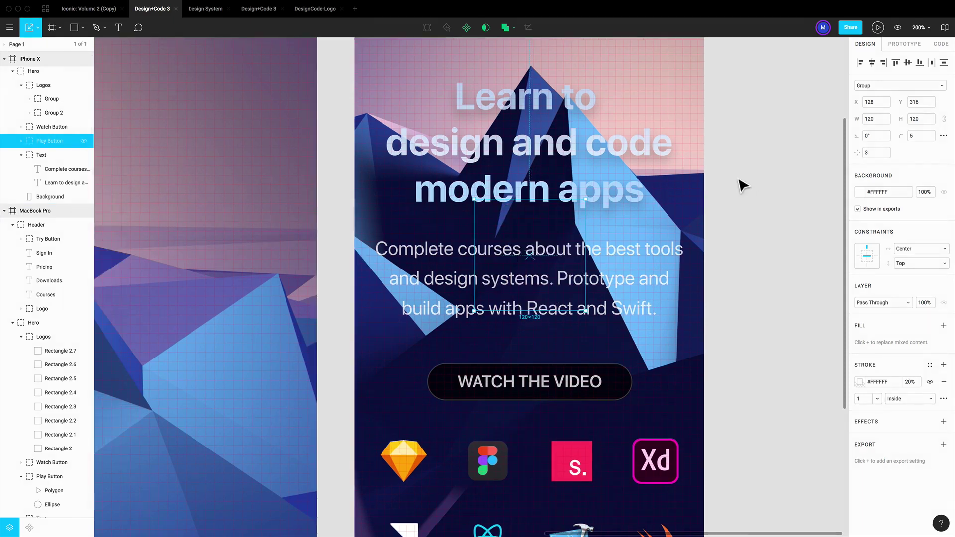
Draw a rectangle at X 0, Y 0 of the iPhone X frame and size it to 375 wide by 60 high
{"action": "scroll", "coordinate": [741, 188], "scroll_direction": "up", "scroll_amount": 5}
{"action": "scroll", "coordinate": [741, 188], "scroll_direction": "up", "scroll_amount": 2}
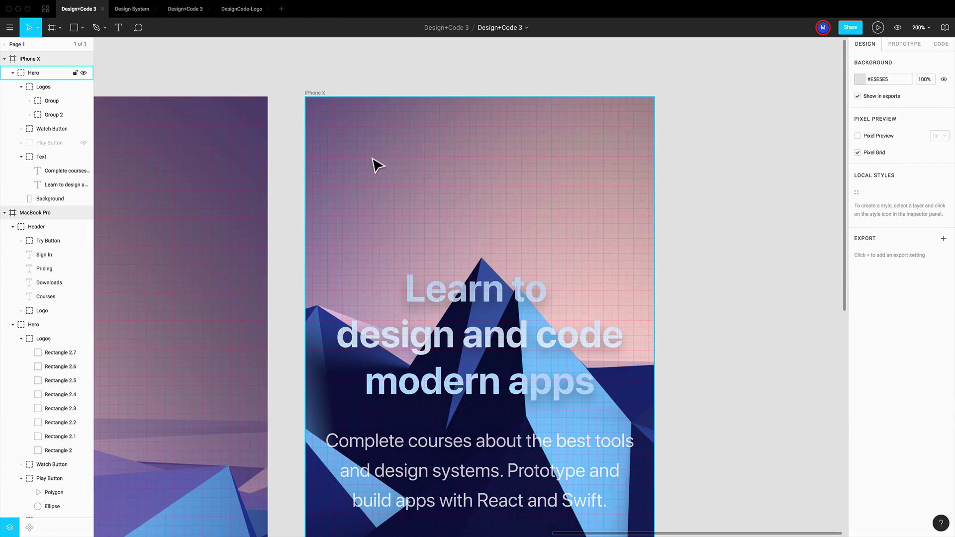
{"action": "key", "text": "r"}
{"action": "mouse_move", "coordinate": [348, 117]}
{"action": "left_mouse_down"}
{"action": "mouse_move", "coordinate": [411, 165]}
{"action": "mouse_move", "coordinate": [351, 141]}
{"action": "mouse_move", "coordinate": [357, 133]}
{"action": "left_mouse_up"}
{"action": "left_click", "coordinate": [918, 105]}
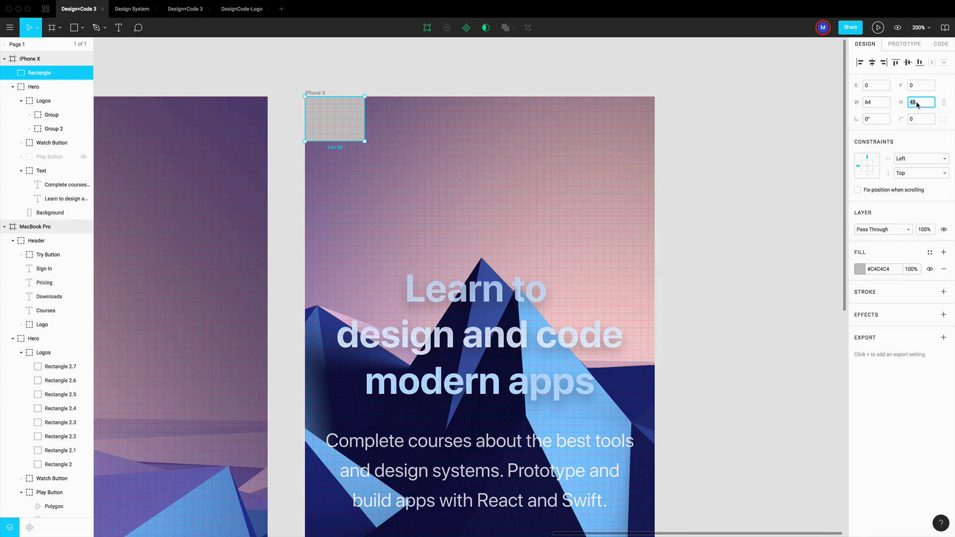
{"action": "type", "text": "60"}
{"action": "key", "text": "Return"}
{"action": "left_click", "coordinate": [877, 103]}
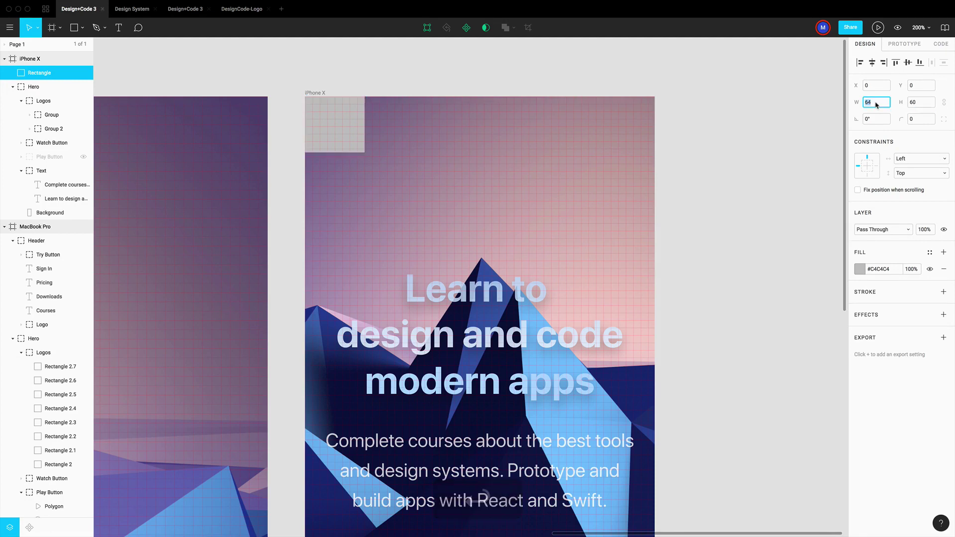
{"action": "type", "text": "375"}
{"action": "key", "text": "Return"}
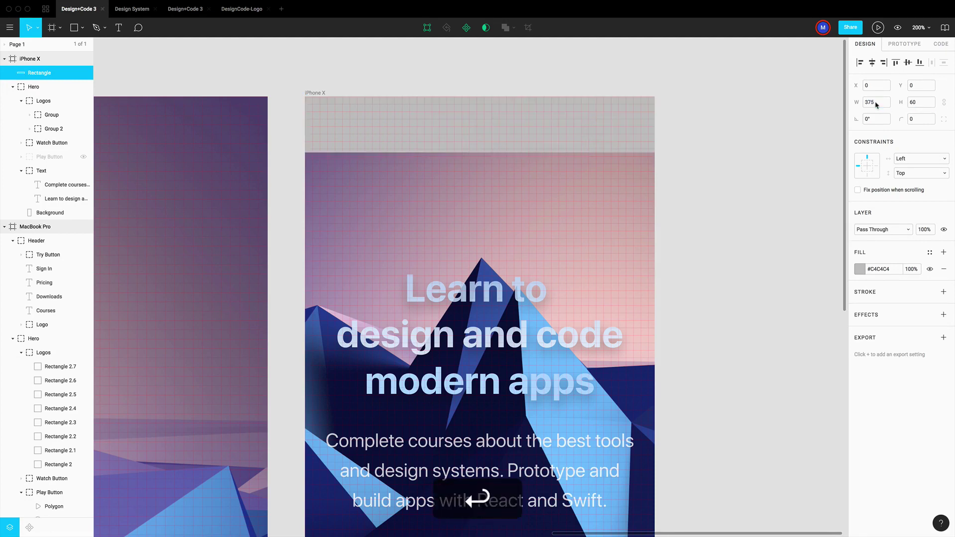
Fill the header rectangle with black #000000 at 70% opacity
{"action": "left_click", "coordinate": [859, 269]}
{"action": "left_click_drag", "start_coordinate": [784, 341], "coordinate": [673, 433]}
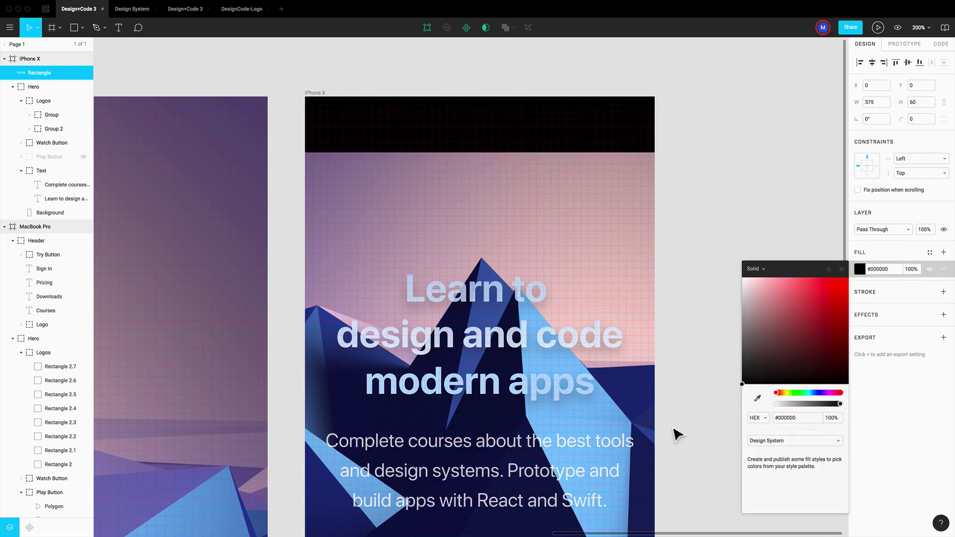
{"action": "left_click", "coordinate": [834, 418]}
{"action": "type", "text": "70"}
{"action": "key", "text": "Return"}
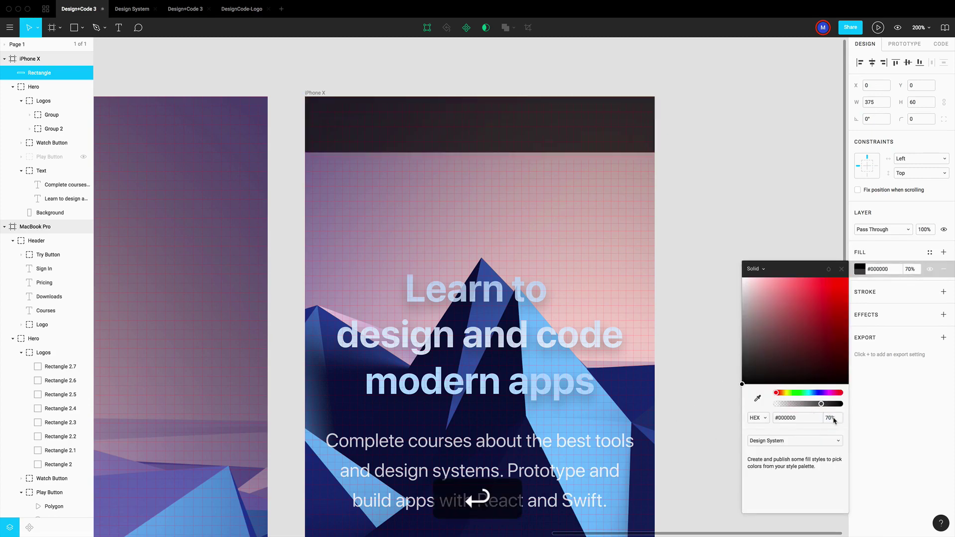
{"action": "left_click", "coordinate": [897, 412]}
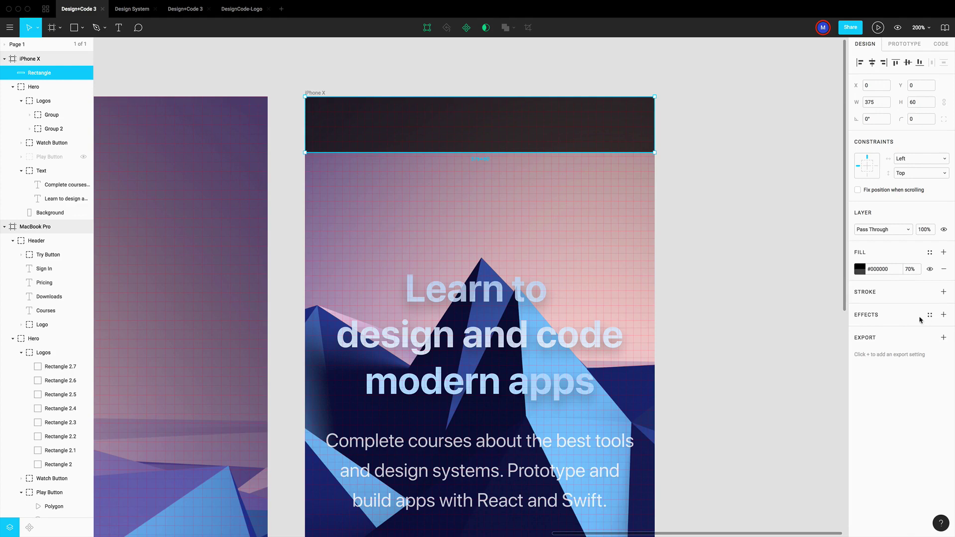
Add a Background Blur effect of 40 to the header rectangle
{"action": "left_click", "coordinate": [944, 316]}
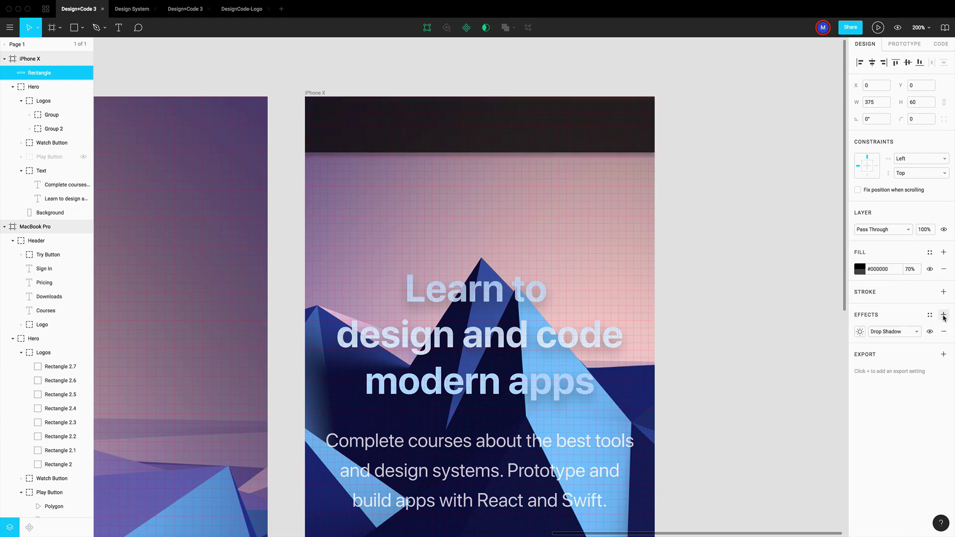
{"action": "left_click", "coordinate": [859, 336]}
{"action": "left_click", "coordinate": [880, 332]}
{"action": "left_click", "coordinate": [883, 351]}
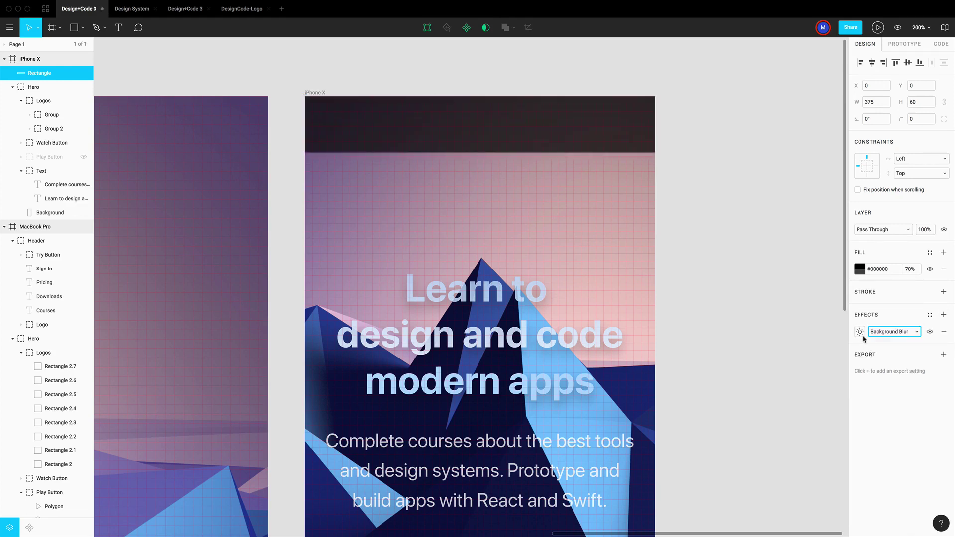
{"action": "left_click", "coordinate": [863, 337]}
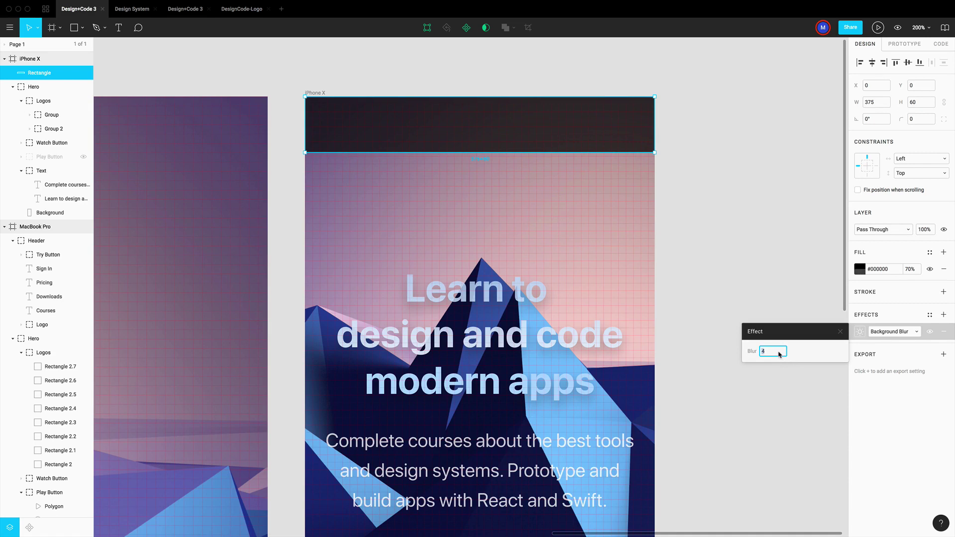
{"action": "type", "text": "40"}
{"action": "key", "text": "Return"}
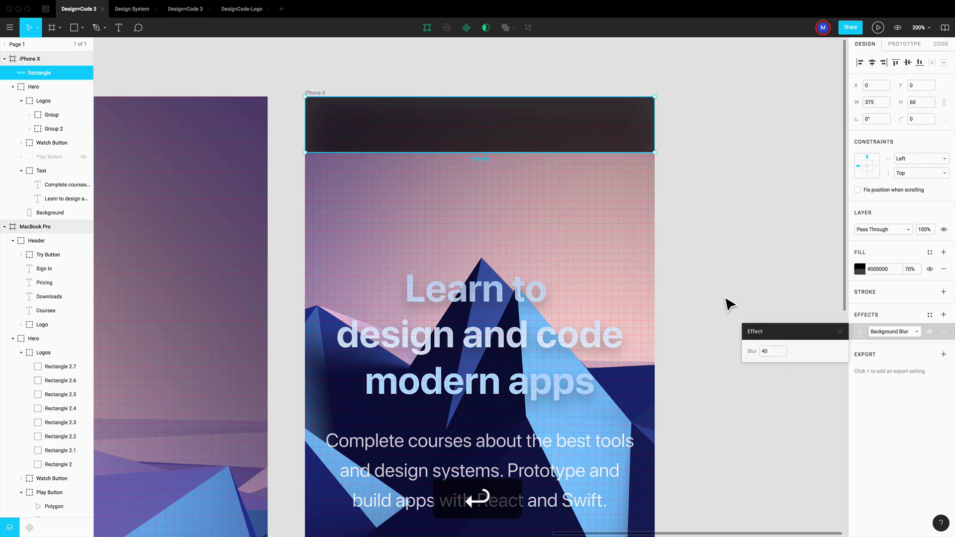
{"action": "left_click", "coordinate": [717, 290]}
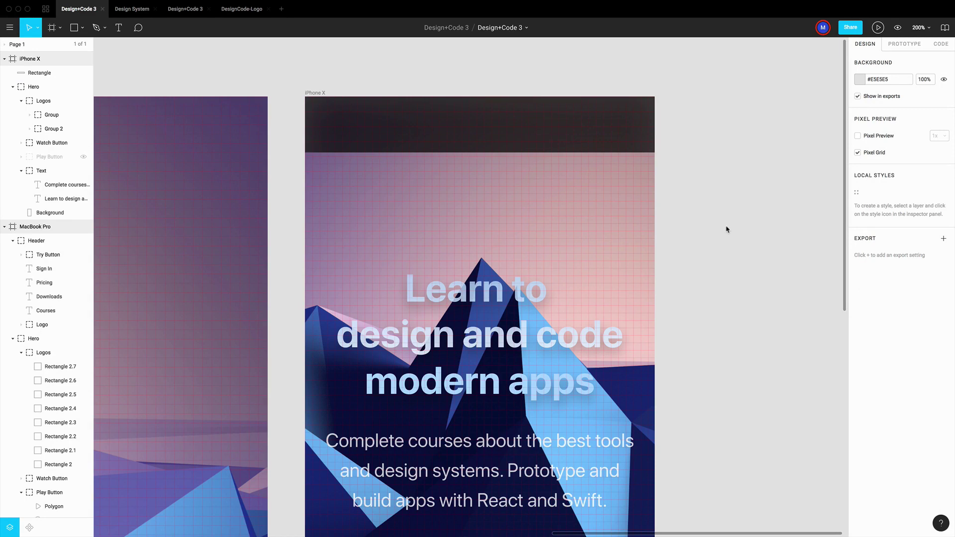
{"action": "scroll", "coordinate": [694, 226], "scroll_direction": "down", "scroll_amount": 10}
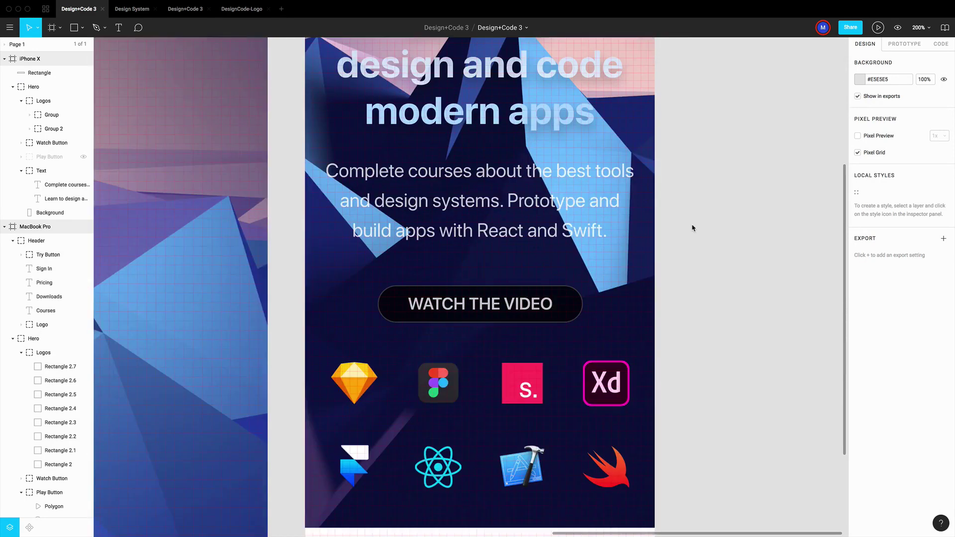
{"action": "scroll", "coordinate": [685, 255], "scroll_direction": "down", "scroll_amount": 3}
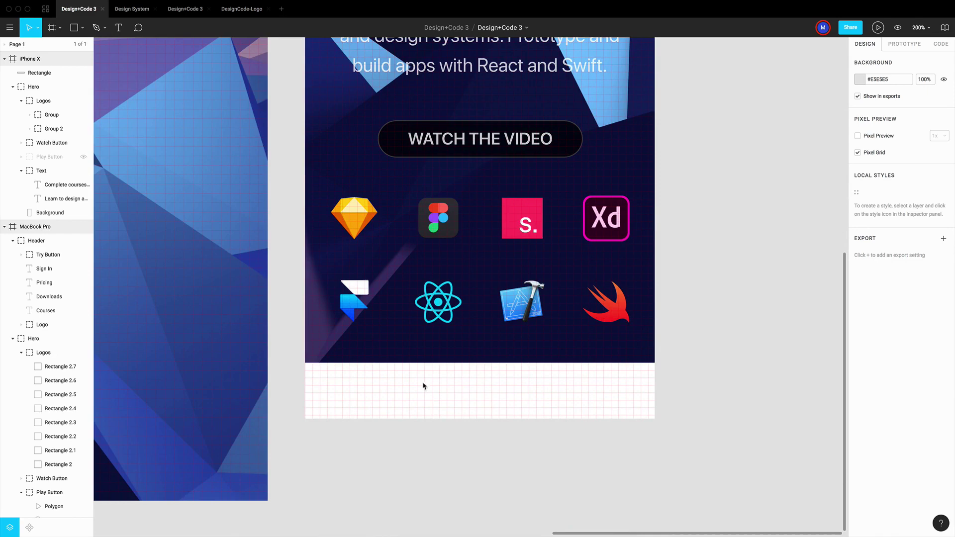
{"action": "scroll", "coordinate": [694, 311], "scroll_direction": "up", "scroll_amount": 15}
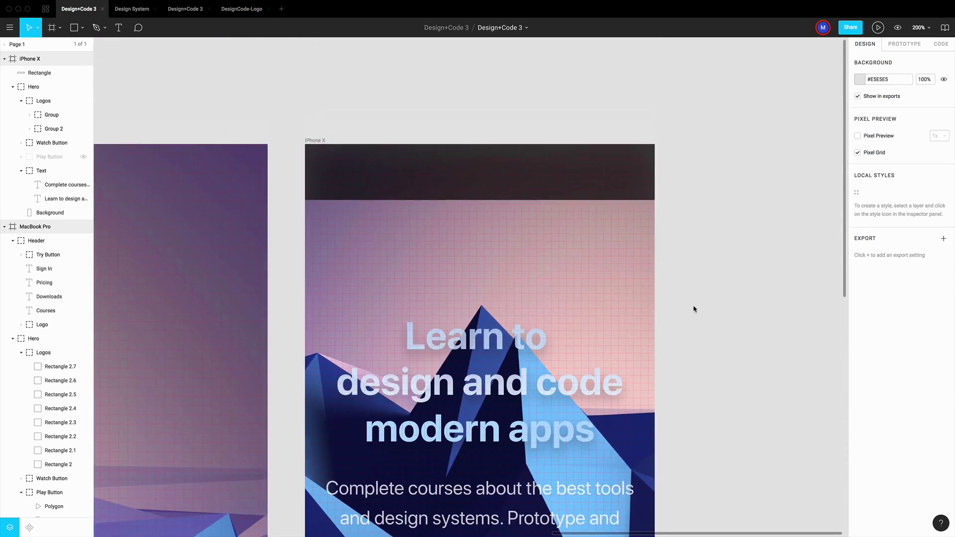
{"action": "key", "text": "r"}
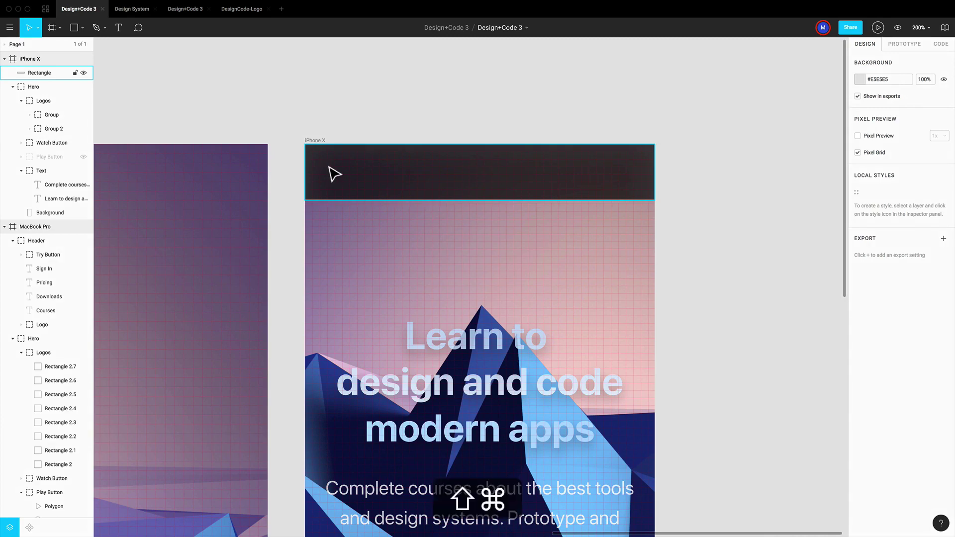
{"action": "left_click", "coordinate": [333, 175], "text": "shift+super"}
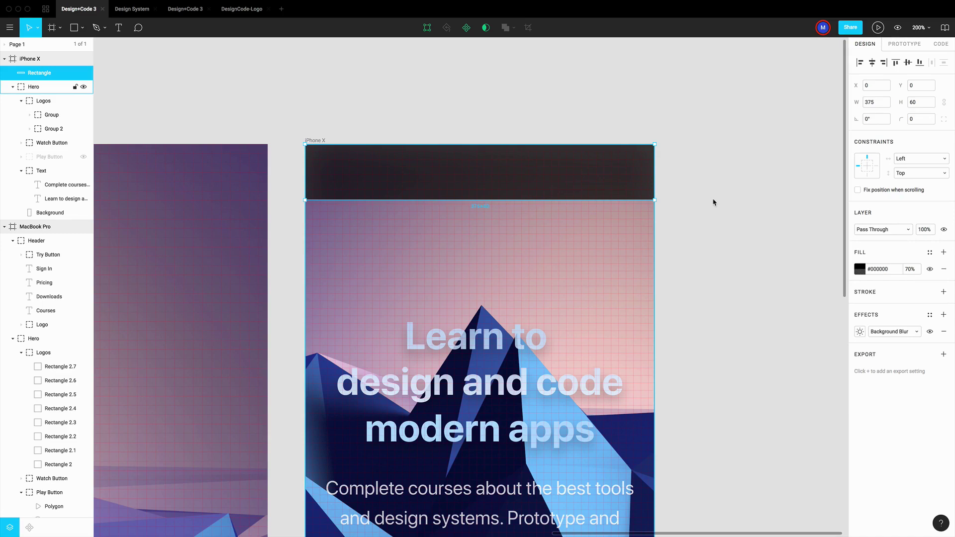
{"action": "scroll", "coordinate": [342, 150], "scroll_direction": "left", "scroll_amount": 15}
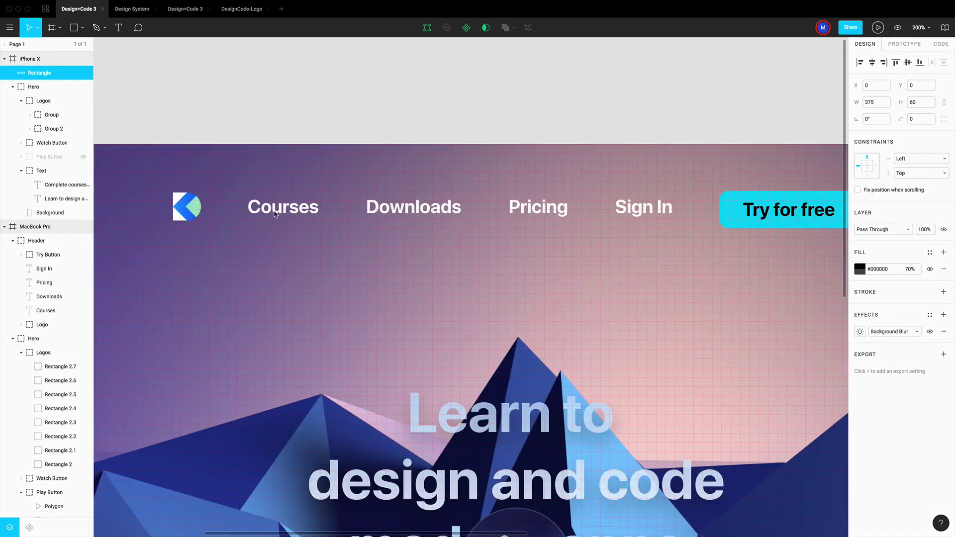
{"action": "scroll", "coordinate": [425, 210], "scroll_direction": "right", "scroll_amount": 15}
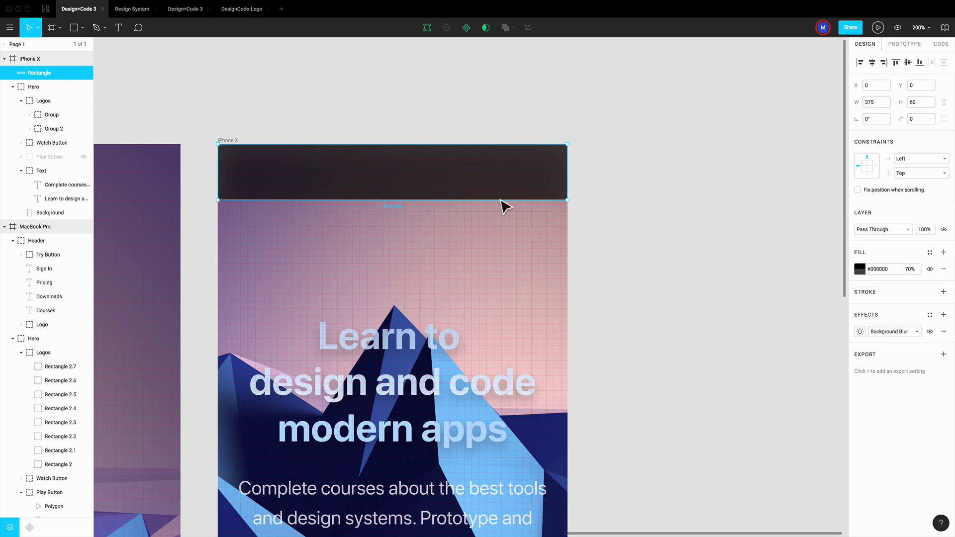
Draw a thin rectangle of about 40 by 5 at about X 14, Y 16 in the iPhone X header bar
{"action": "scroll", "coordinate": [241, 158], "scroll_direction": "left", "scroll_amount": 3}
{"action": "key", "text": "super+equal"}
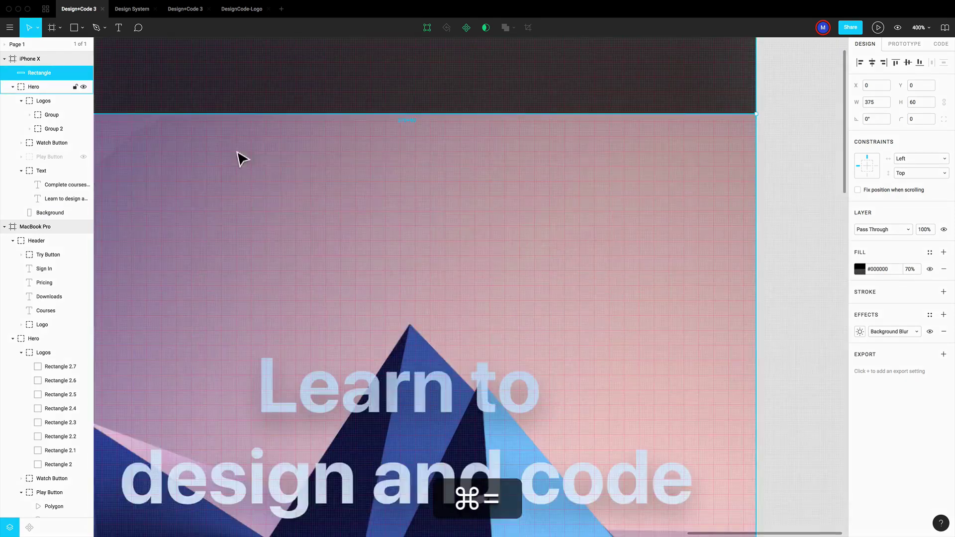
{"action": "scroll", "coordinate": [254, 156], "scroll_direction": "up", "scroll_amount": 5}
{"action": "scroll", "coordinate": [256, 156], "scroll_direction": "left", "scroll_amount": 4}
{"action": "key", "text": "r"}
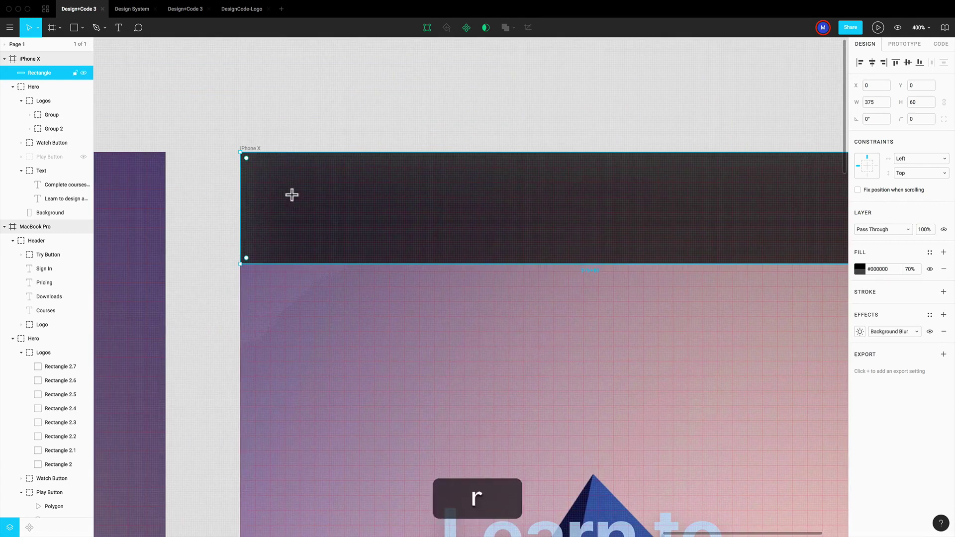
{"action": "left_click_drag", "start_coordinate": [266, 183], "coordinate": [342, 194]}
Size the thin header rectangle to 30 wide by 2 high with a corner radius of 1
{"action": "left_click", "coordinate": [874, 103]}
{"action": "type", "text": "30"}
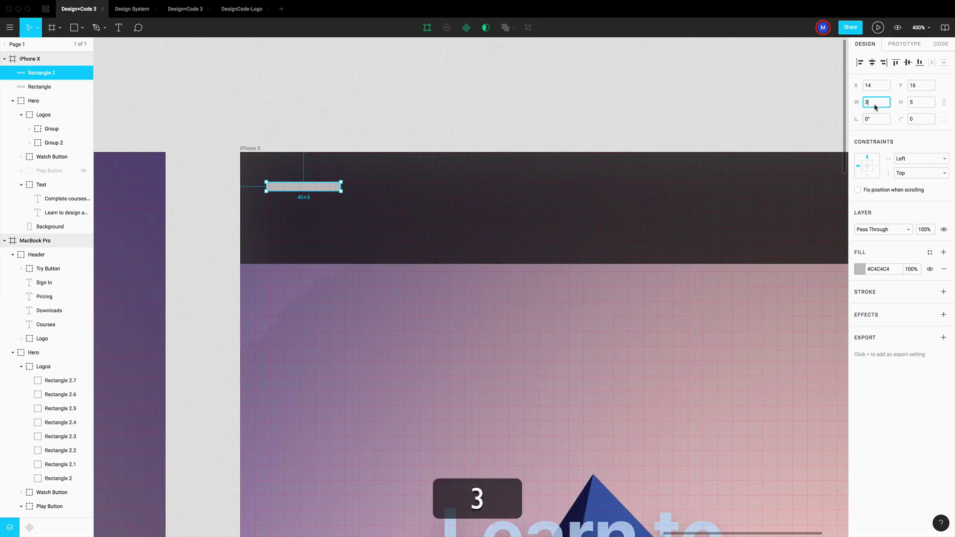
{"action": "key", "text": "Tab"}
{"action": "type", "text": "2"}
{"action": "key", "text": "Return"}
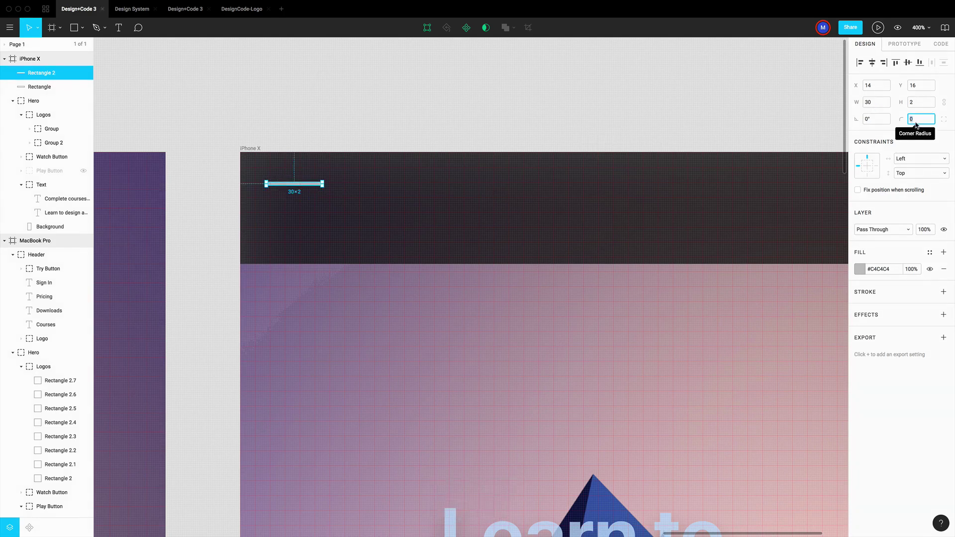
{"action": "type", "text": "1"}
{"action": "key", "text": "Return"}
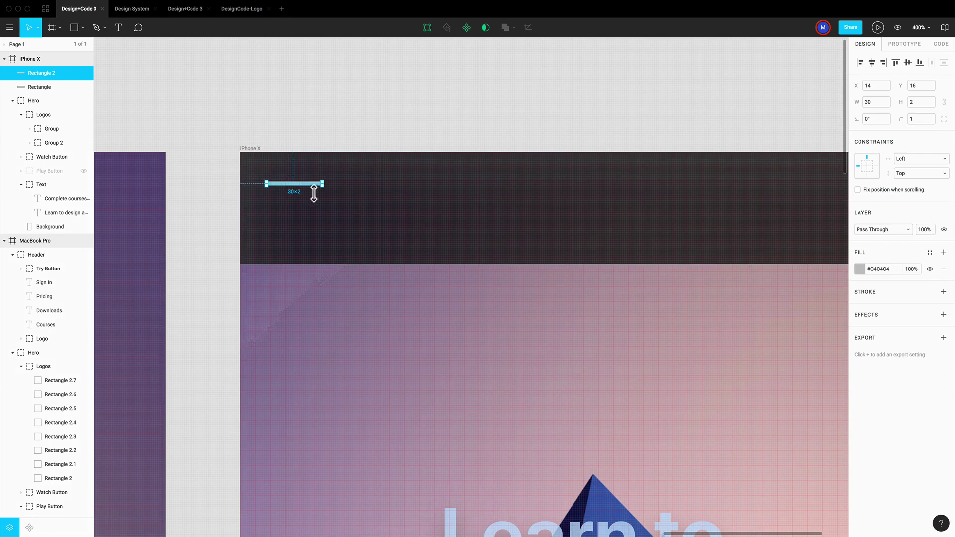
Duplicate the thin bar straight below itself at Y 26 and group the two bars
{"action": "left_click_drag", "start_coordinate": [307, 185], "coordinate": [313, 207]}
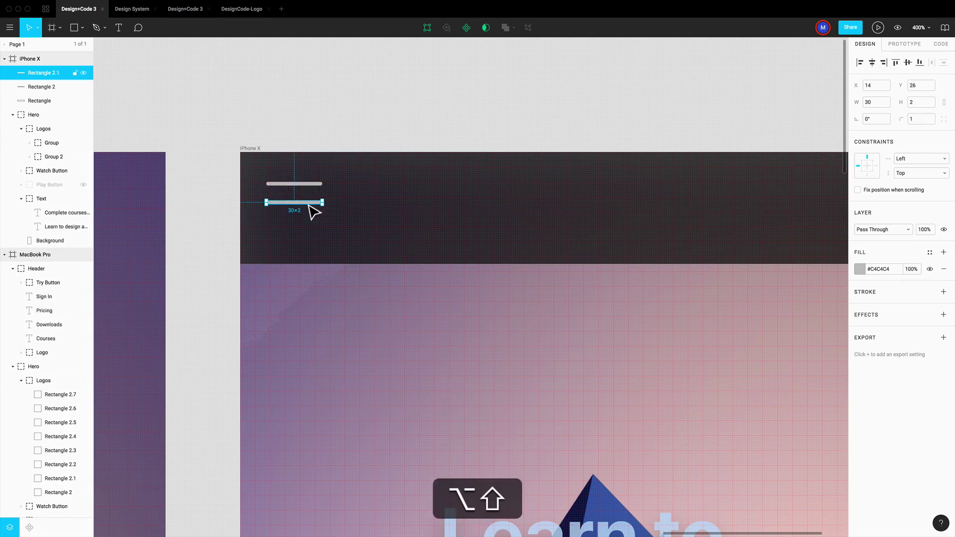
{"action": "left_click", "coordinate": [315, 185], "text": "shift"}
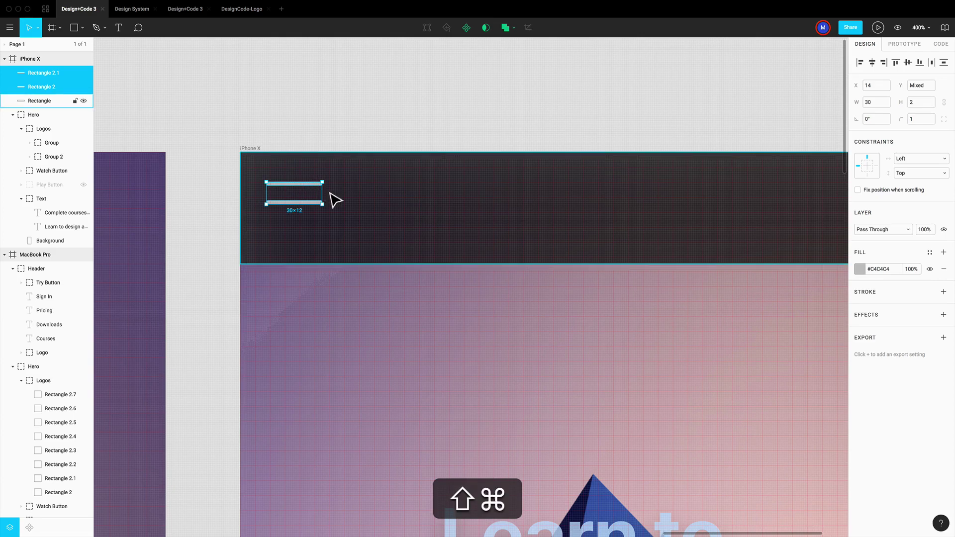
{"action": "key", "text": "super+g"}
Rename the group of two bars as Hamburger Icon
{"action": "double_click", "coordinate": [49, 73]}
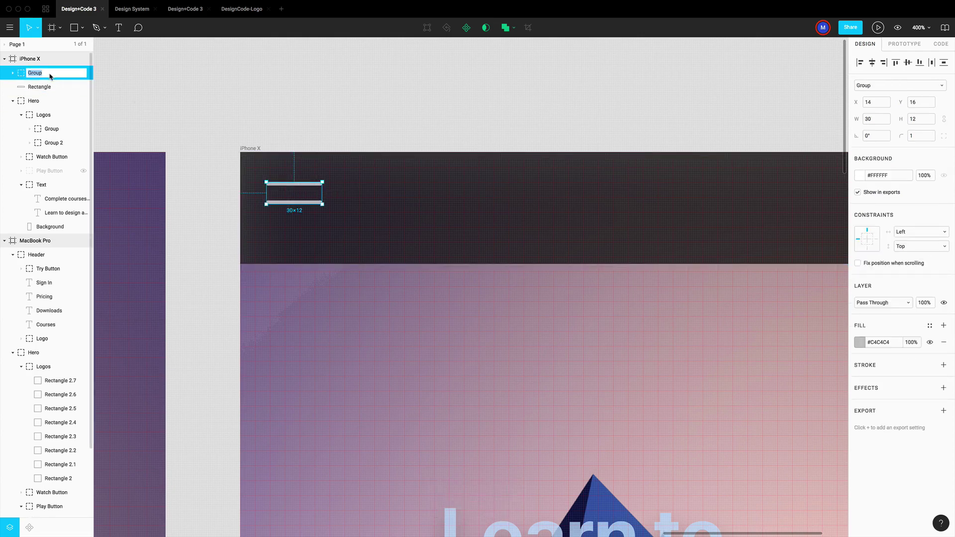
{"action": "type", "text": "Hamb"}
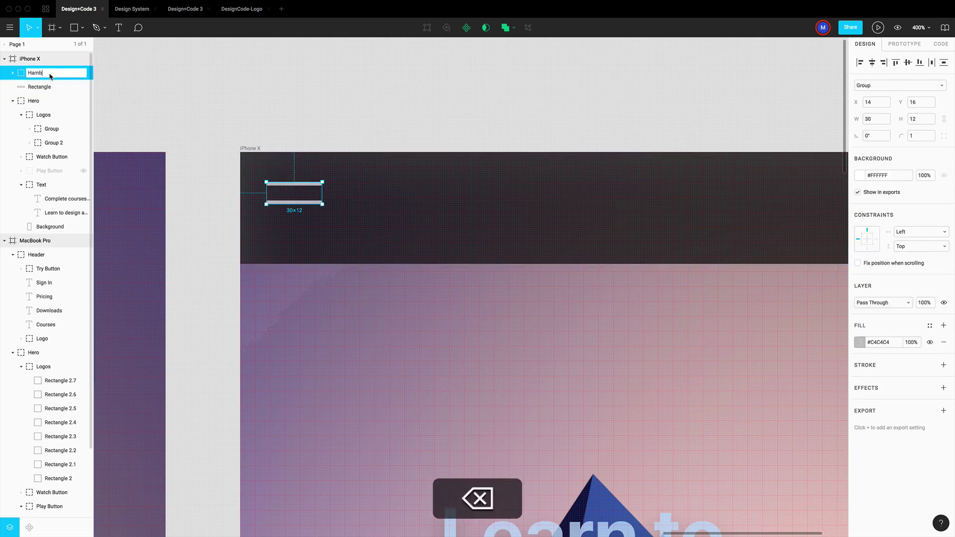
{"action": "type", "text": "urger icon"}
{"action": "key", "text": "Return"}
{"action": "left_click", "coordinate": [284, 107]}
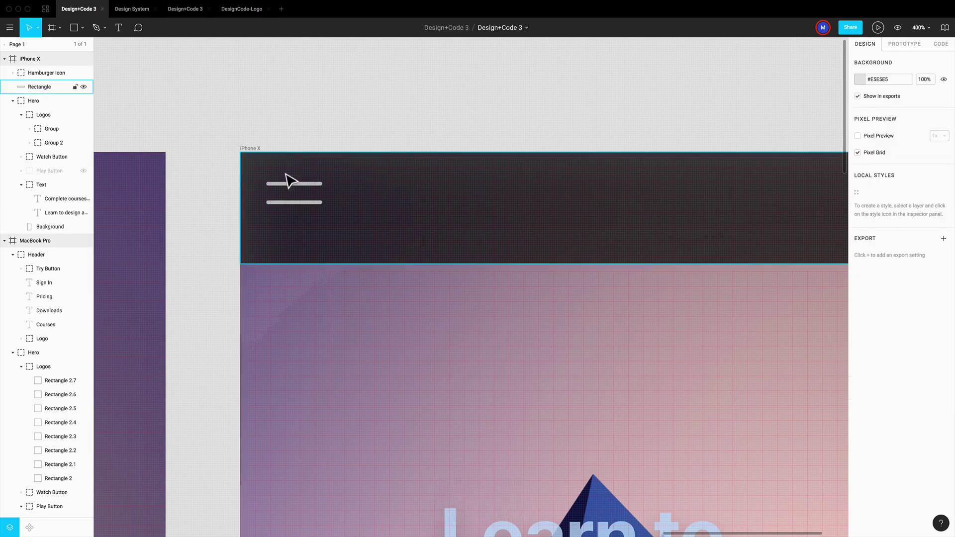
Nudge the Hamburger Icon group to X 16, Y 24 so it is vertically centred in the header bar
{"action": "left_click", "coordinate": [287, 193]}
{"action": "key", "text": "alt"}
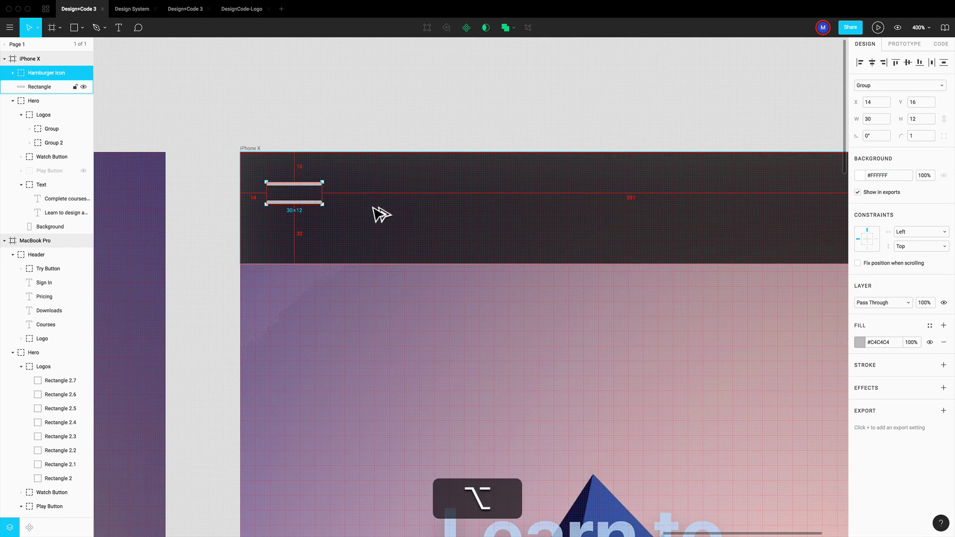
{"action": "key", "text": "alt+Right"}
{"action": "key", "text": "alt+Right"}
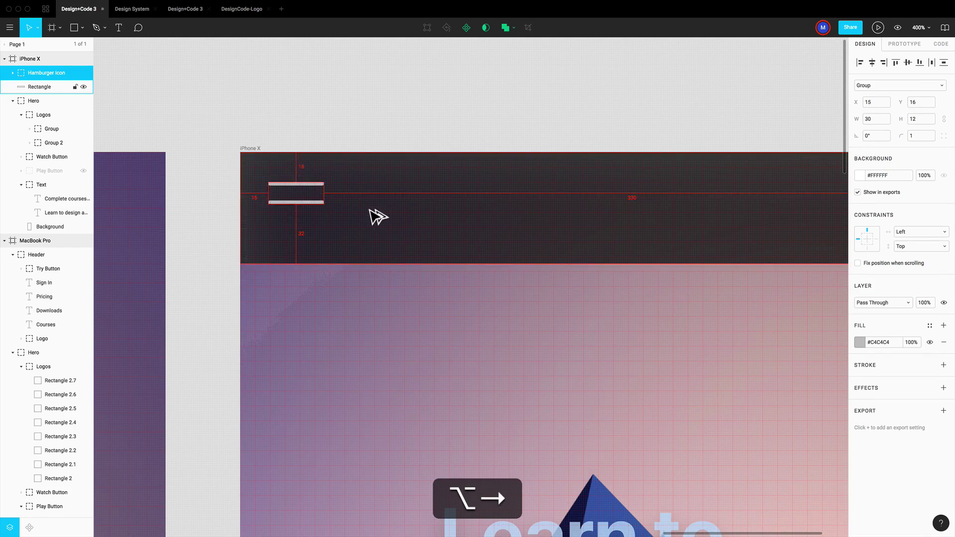
{"action": "key", "text": "shift+Down"}
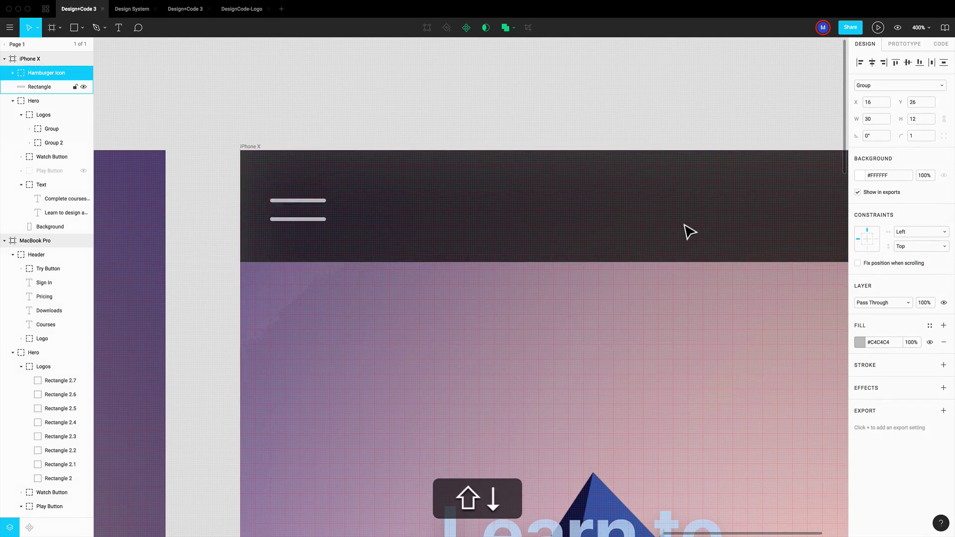
{"action": "key", "text": "alt+Up"}
{"action": "key", "text": "alt+Up"}
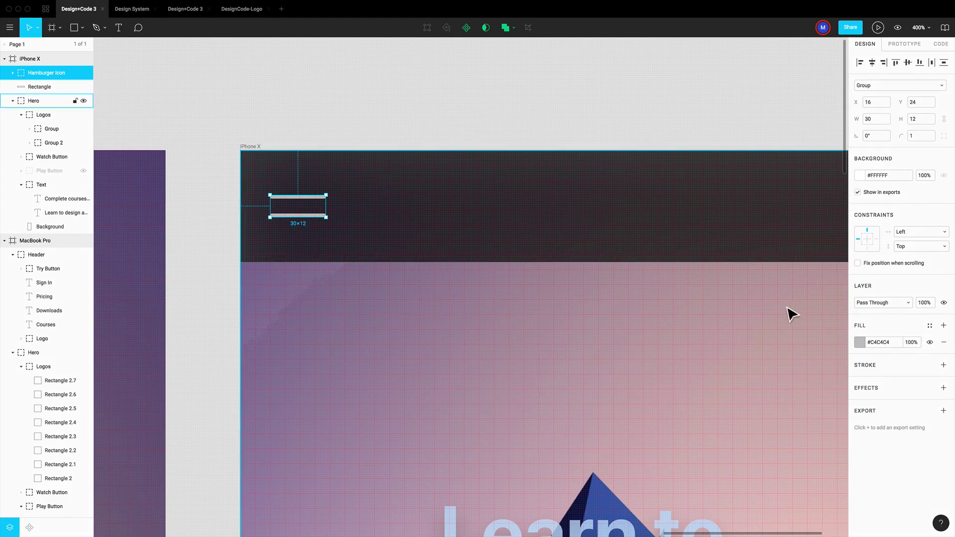
Fill the Hamburger Icon with light blue #B8D9FF sampled from the hero title text
{"action": "left_click", "coordinate": [859, 343]}
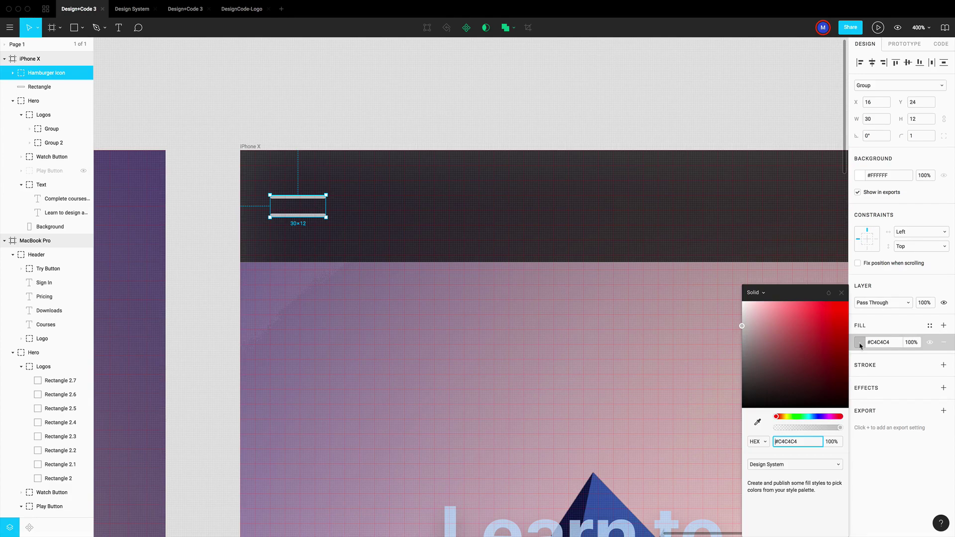
{"action": "scroll", "coordinate": [642, 416], "scroll_direction": "down", "scroll_amount": 6}
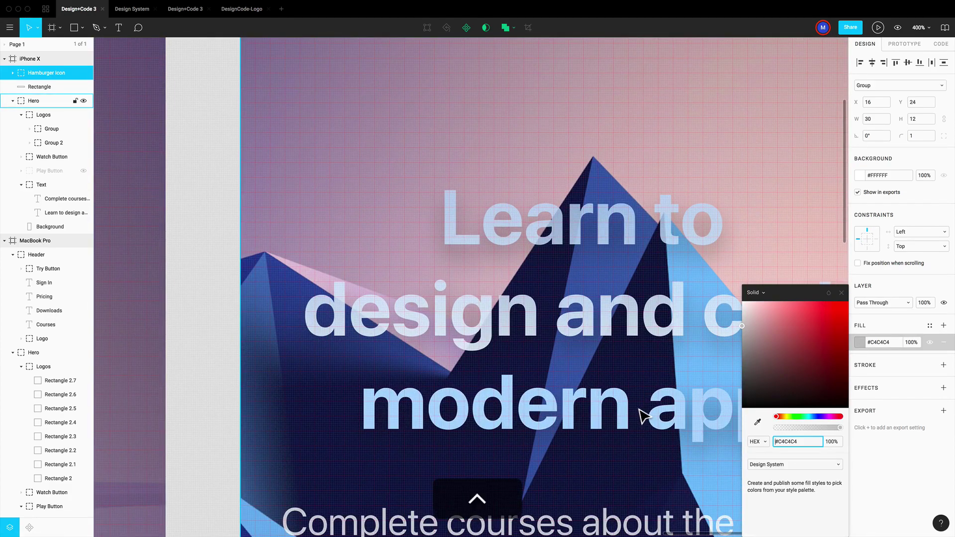
{"action": "key", "text": "ctrl+c"}
{"action": "left_click", "coordinate": [624, 412]}
{"action": "scroll", "coordinate": [627, 370], "scroll_direction": "up", "scroll_amount": 6}
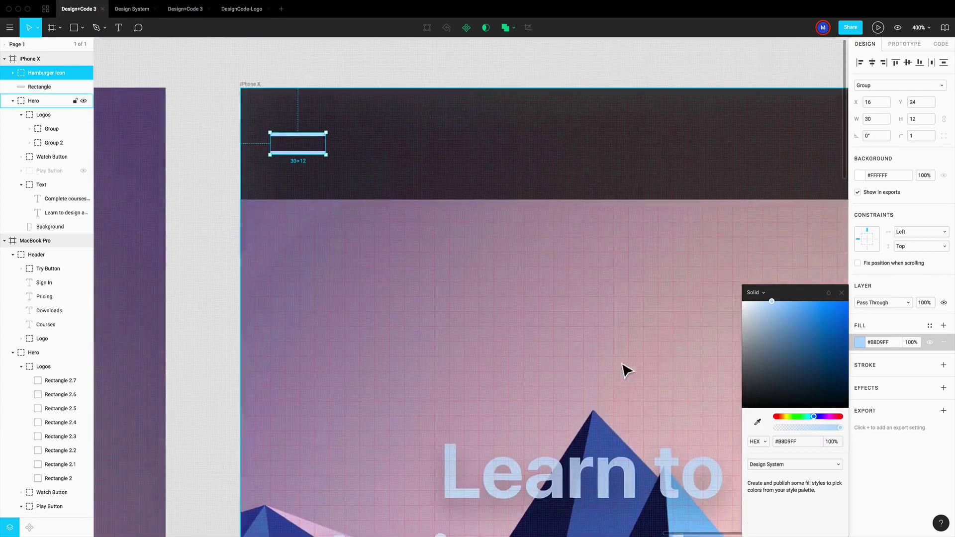
{"action": "key", "text": "Escape"}
{"action": "left_click", "coordinate": [354, 161]}
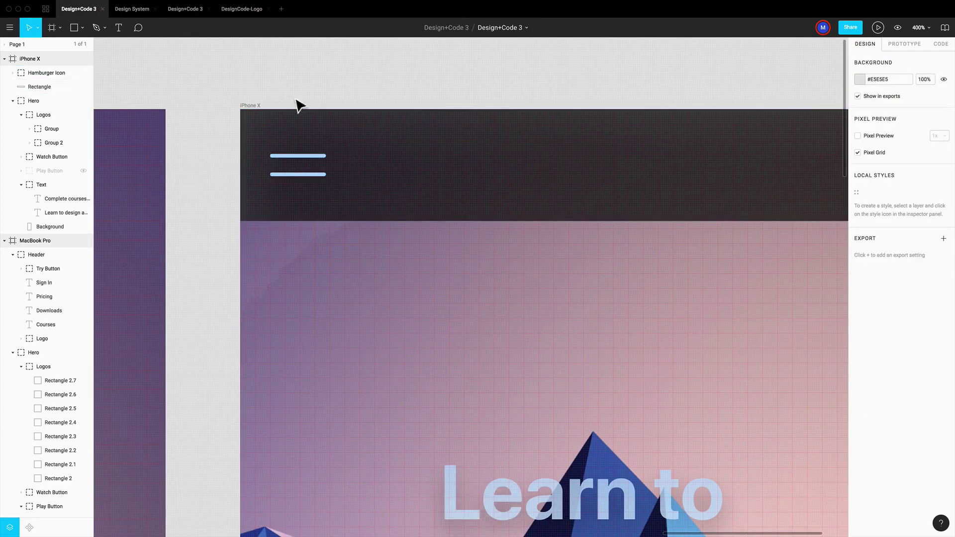
Draw a 24 by 24 circle at the header bar's right end and place an overlapping duplicate at X 322, Y 18
{"action": "scroll", "coordinate": [603, 106], "scroll_direction": "right", "scroll_amount": 5}
{"action": "scroll", "coordinate": [605, 107], "scroll_direction": "right", "scroll_amount": 2}
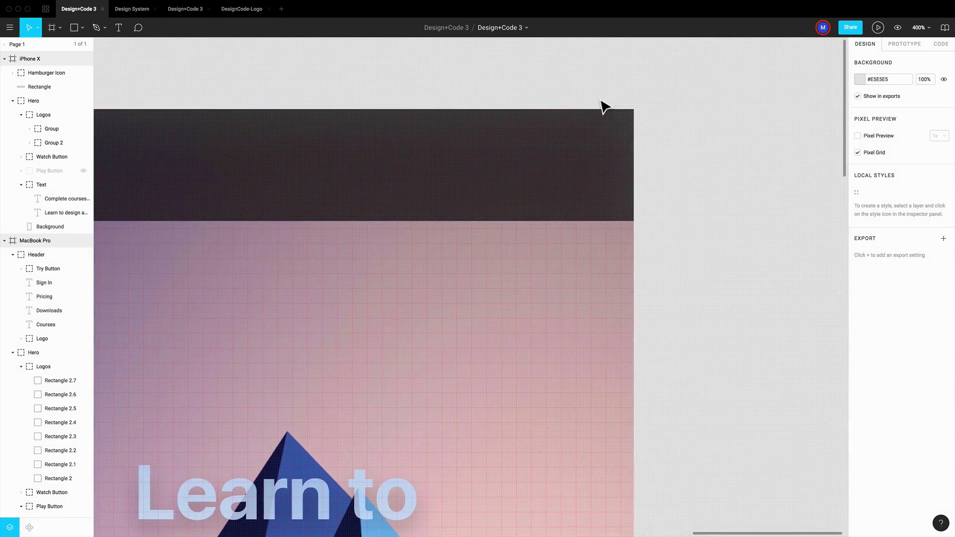
{"action": "key", "text": "o"}
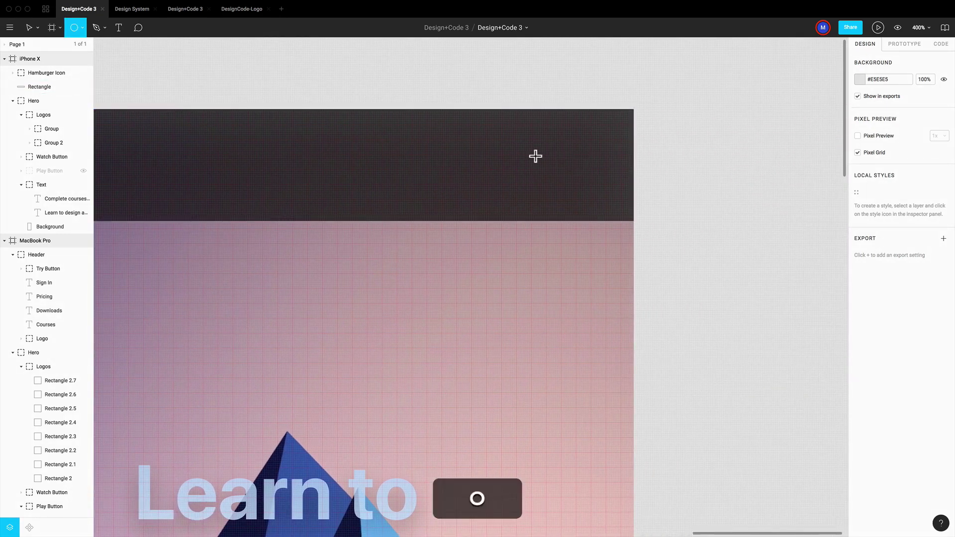
{"action": "left_click_drag", "start_coordinate": [522, 143], "coordinate": [574, 177]}
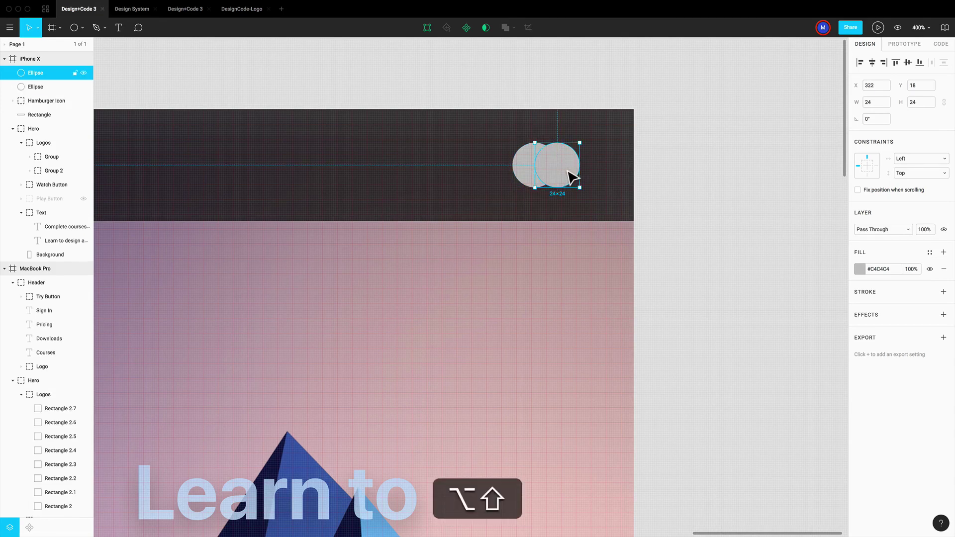
Subtract the duplicate circle from the first to form a crescent moon and move it to X 334, Y 18
{"action": "left_click", "coordinate": [535, 173], "text": "shift"}
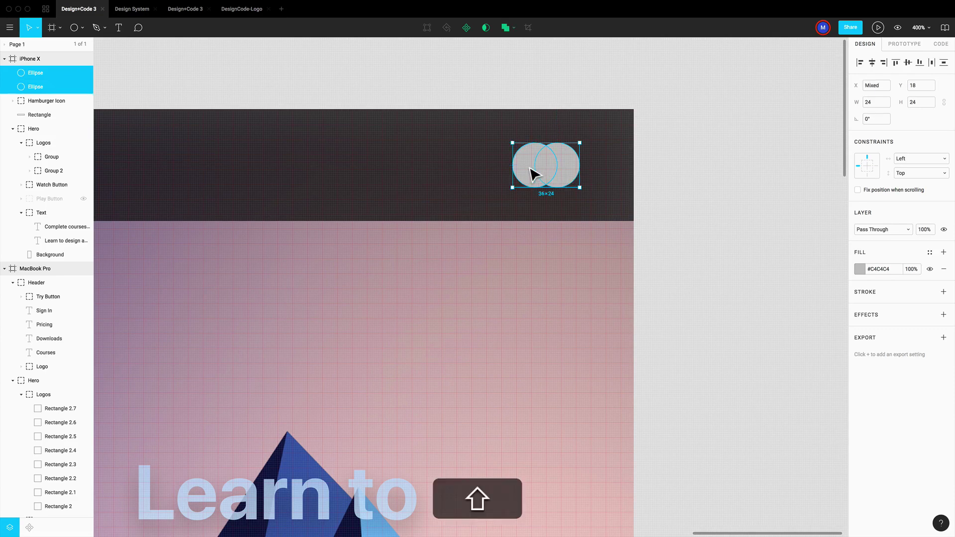
{"action": "left_click", "coordinate": [515, 32]}
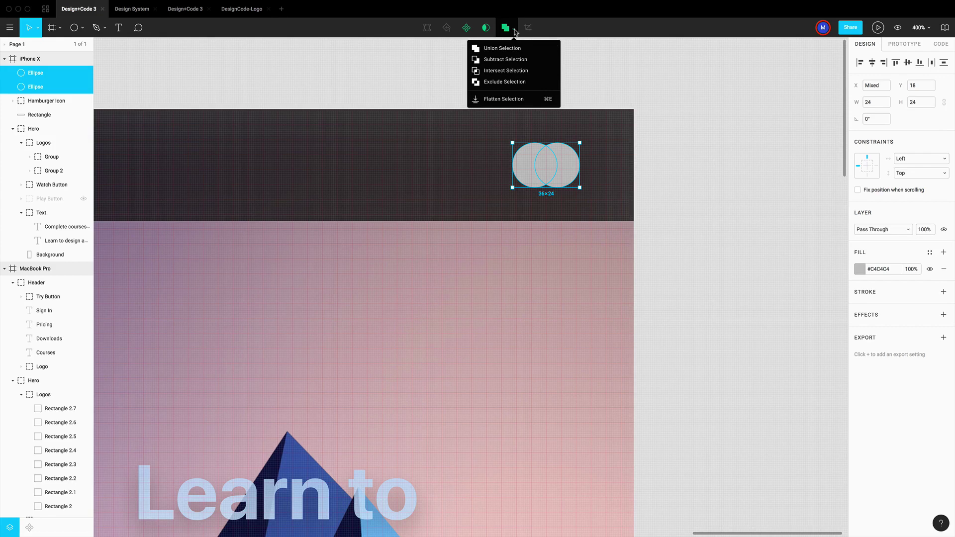
{"action": "left_click", "coordinate": [505, 60]}
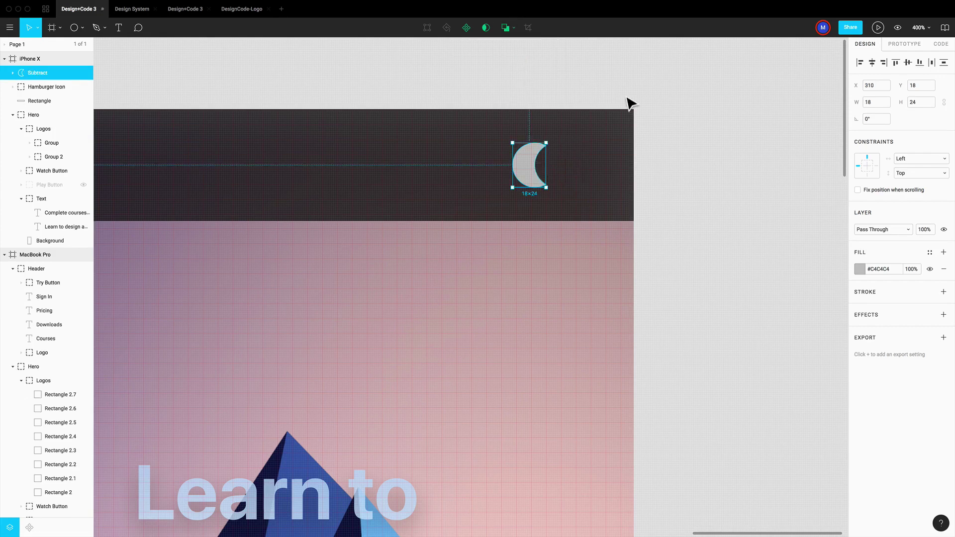
{"action": "left_click_drag", "start_coordinate": [533, 164], "coordinate": [576, 168]}
Fill the crescent moon with the light blue #B8D9FF sampled from the hamburger icon
{"action": "scroll", "coordinate": [416, 115], "scroll_direction": "left", "scroll_amount": 5}
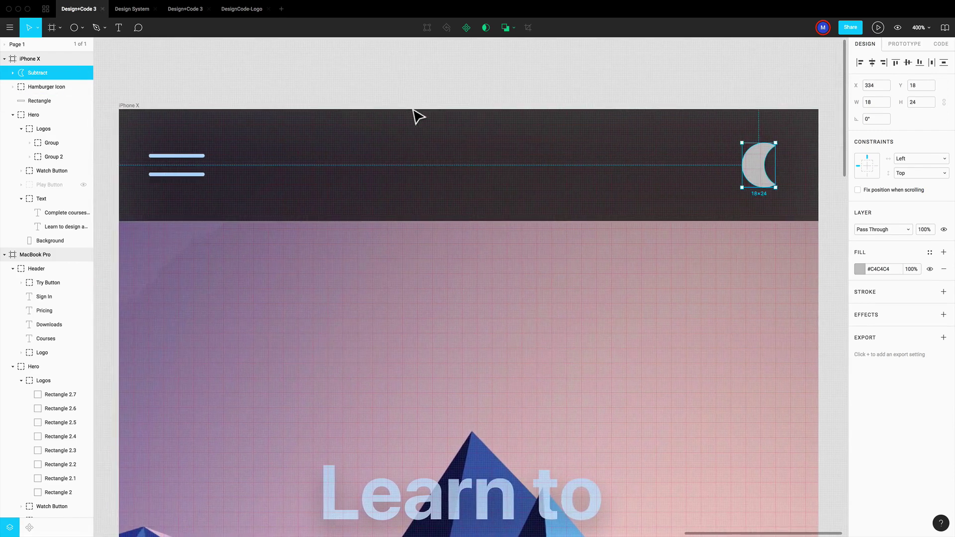
{"action": "key", "text": "ctrl+c"}
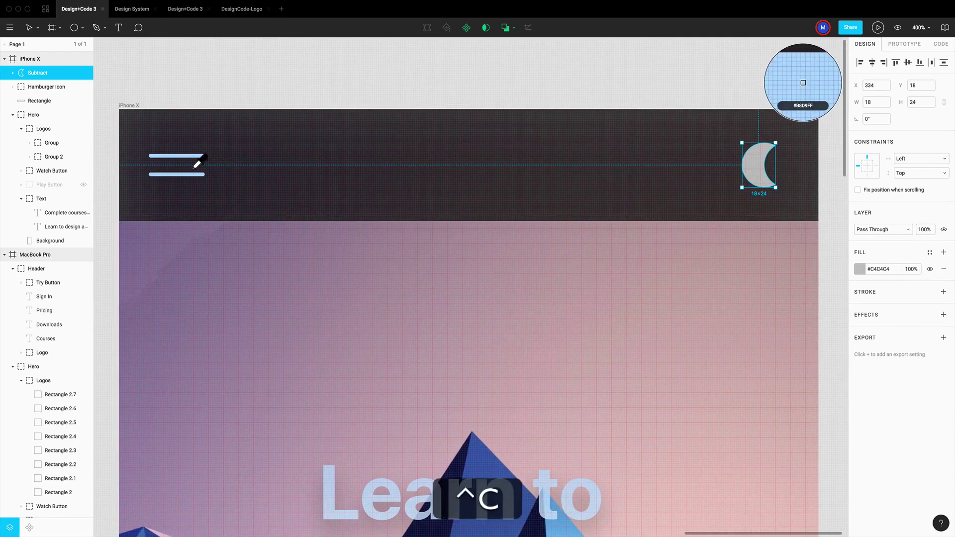
{"action": "left_click", "coordinate": [197, 164]}
{"action": "scroll", "coordinate": [468, 82], "scroll_direction": "right", "scroll_amount": 3}
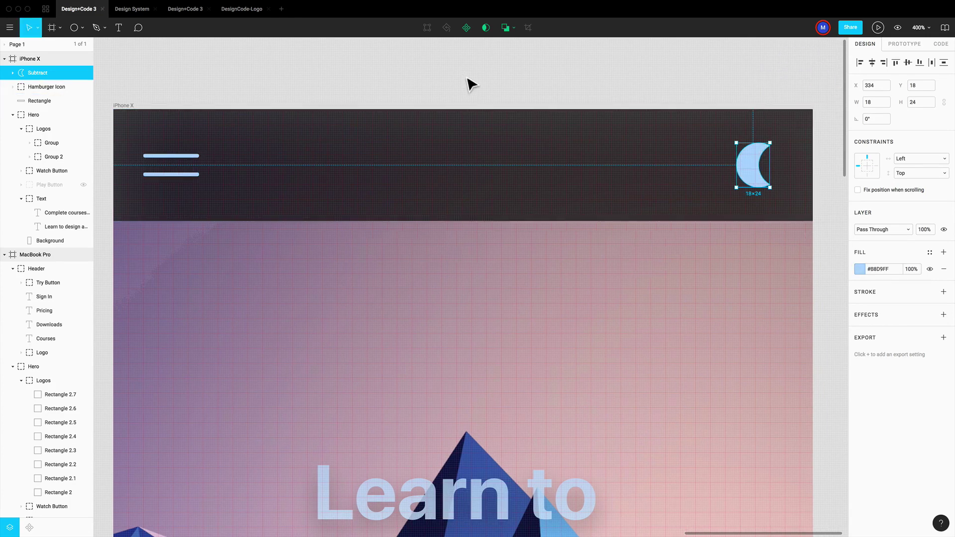
Nudge the crescent moon right to X 341, leaving a 16 px margin to the header's right edge
{"action": "key", "text": "alt"}
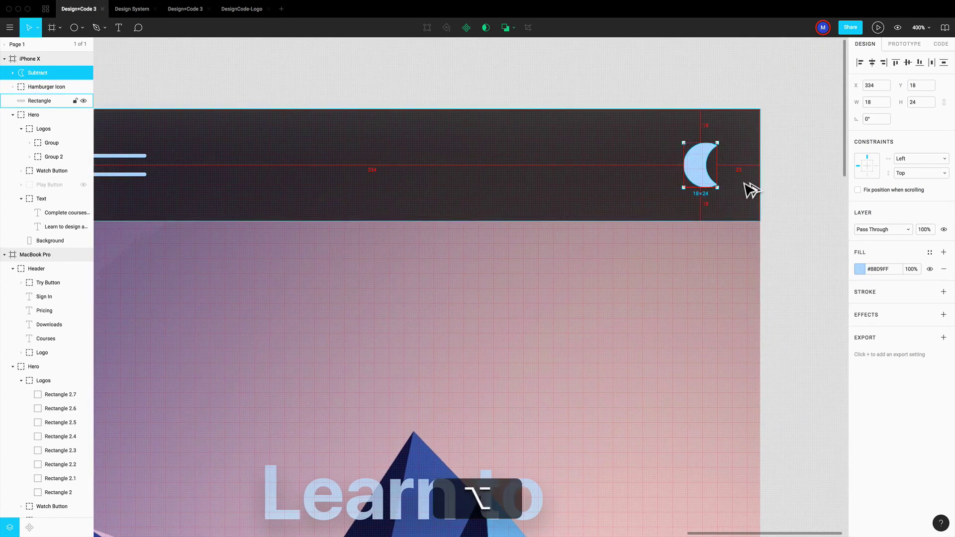
{"action": "key", "text": "alt+Right"}
{"action": "key", "text": "alt+Right"}
{"action": "key", "text": "alt+Right"}
{"action": "key", "text": "alt+Right"}
{"action": "key", "text": "alt+Right"}
{"action": "key", "text": "alt+Right"}
{"action": "key", "text": "alt+Right"}
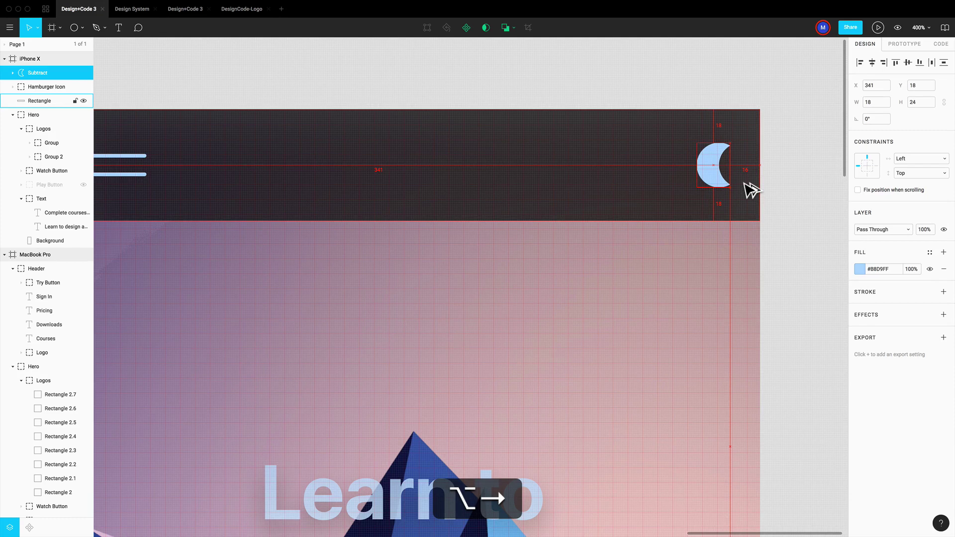
{"action": "left_click", "coordinate": [779, 187]}
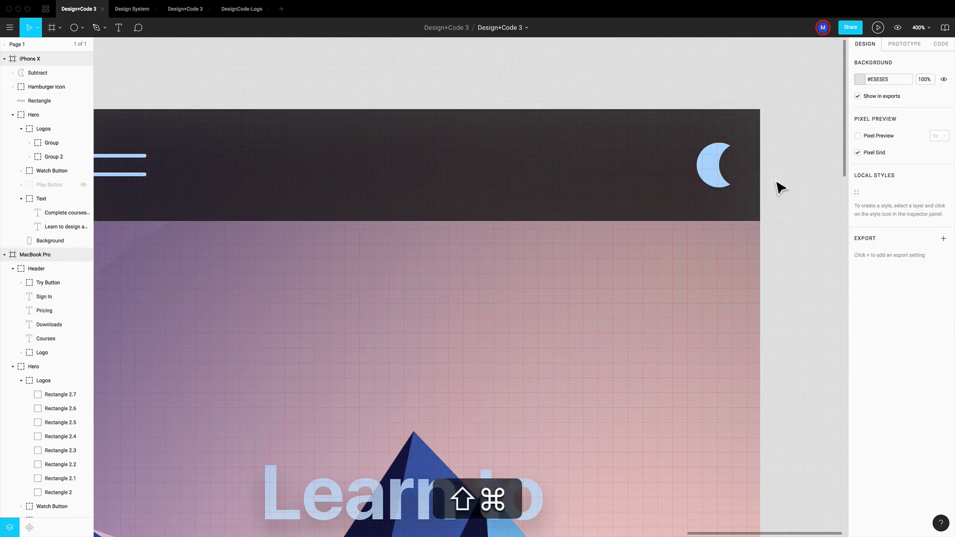
Group the header rectangle, hamburger icon and crescent moon of the iPhone X frame and name the group "Menu"
{"action": "key", "text": "super+minus"}
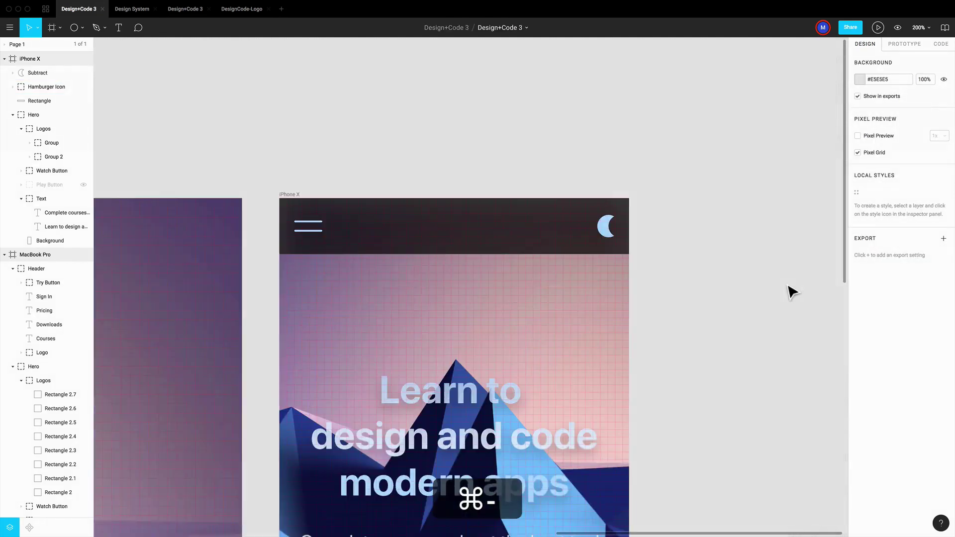
{"action": "scroll", "coordinate": [627, 264], "scroll_direction": "down", "scroll_amount": 5}
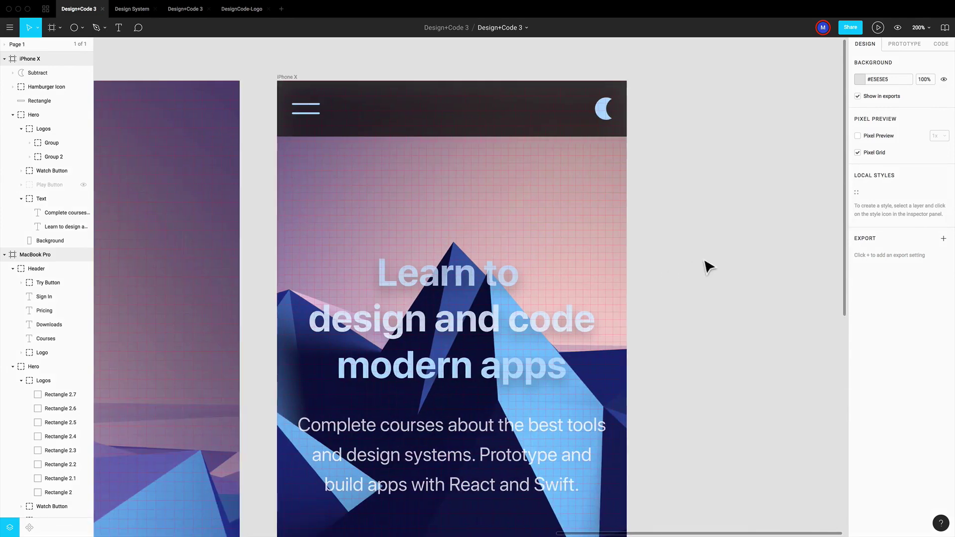
{"action": "left_click", "coordinate": [439, 114]}
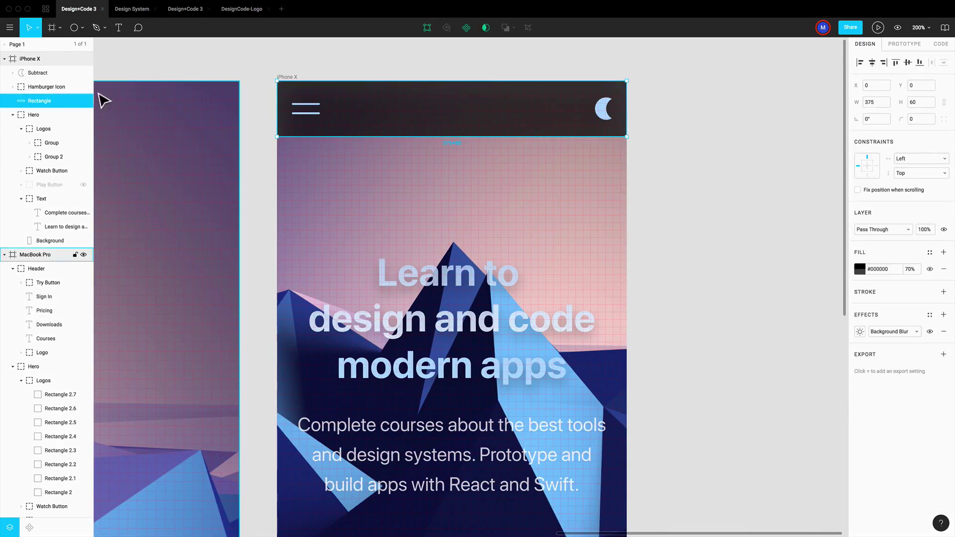
{"action": "left_click", "coordinate": [50, 74], "text": "shift"}
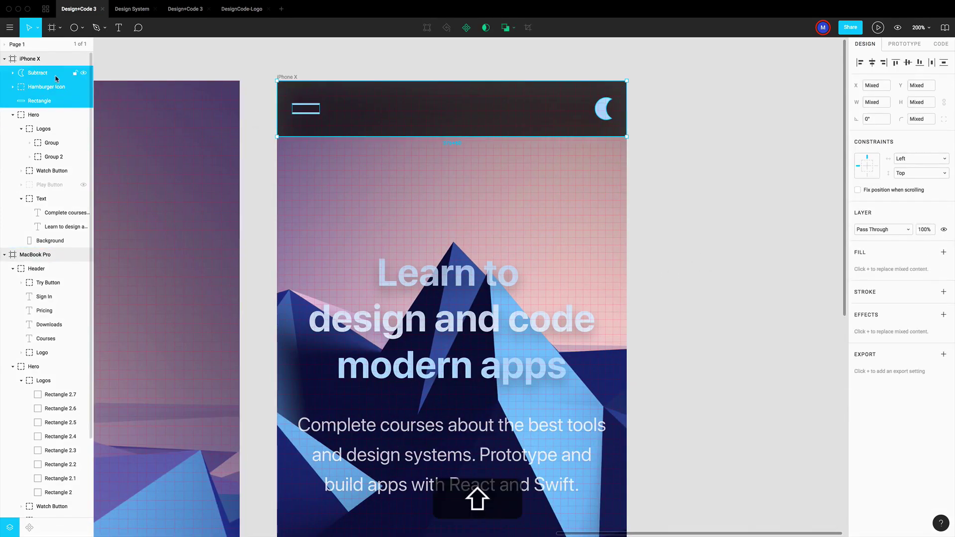
{"action": "key", "text": "super+g"}
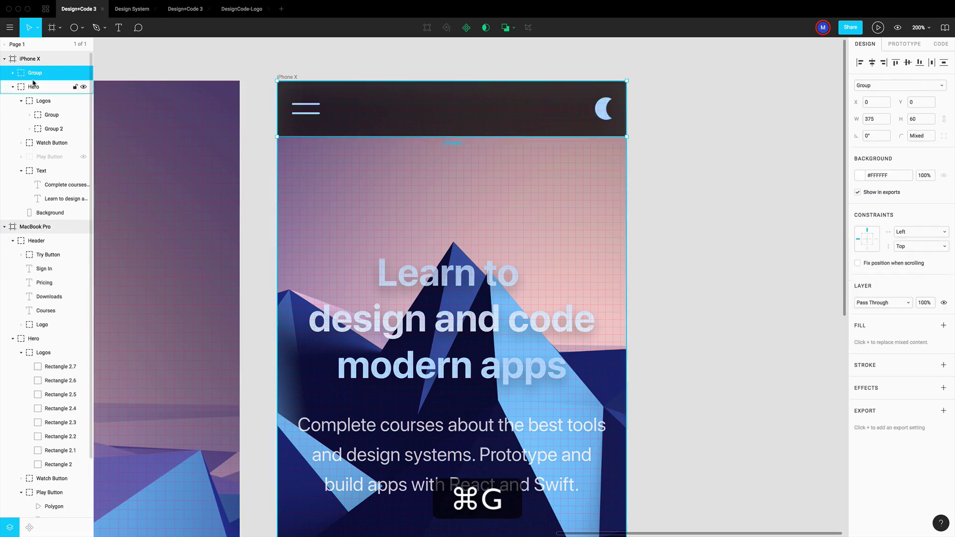
{"action": "double_click", "coordinate": [40, 79]}
{"action": "type", "text": "Menu\\"}
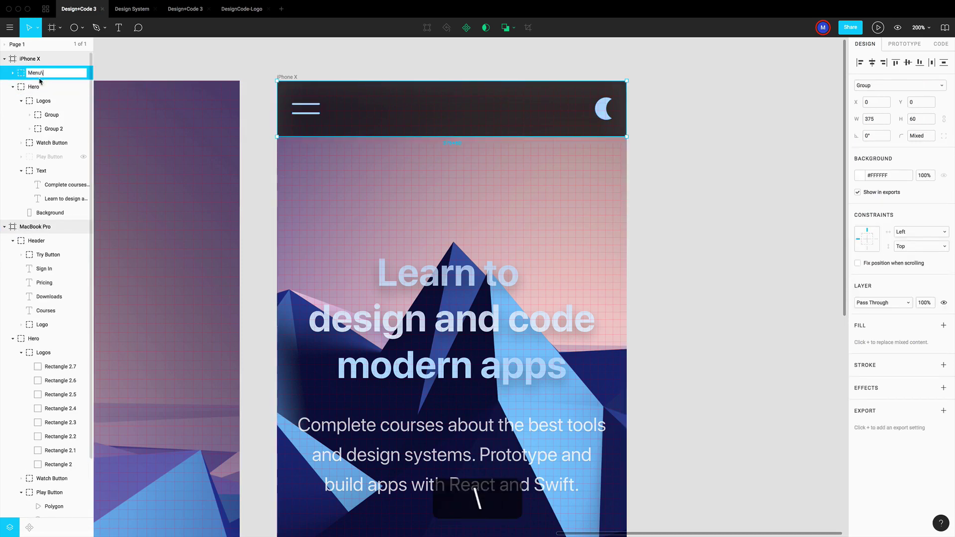
{"action": "key", "text": "BackSpace"}
{"action": "key", "text": "Return"}
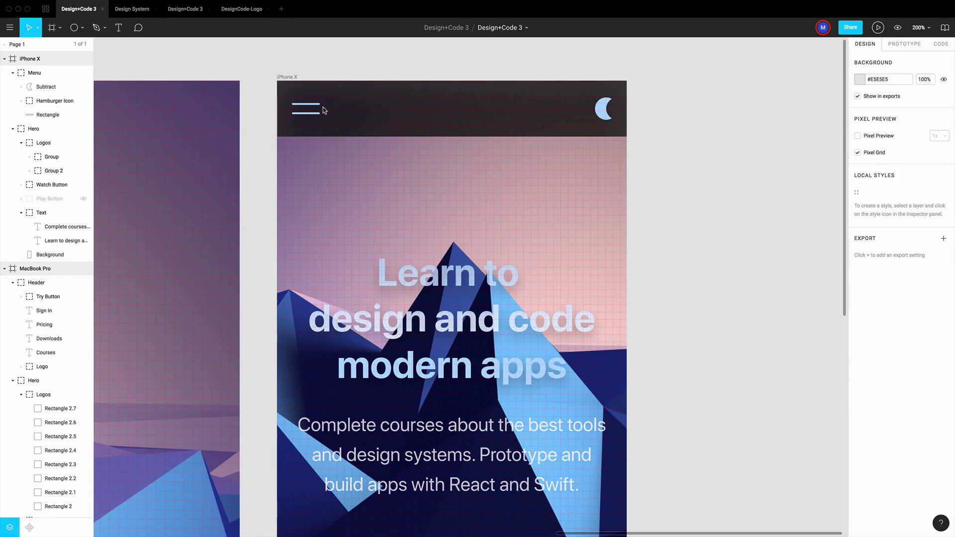
Check the constraints of the hamburger and moon icons and set the header rectangle's horizontal constraint to Left & Right
{"action": "double_click", "coordinate": [306, 106]}
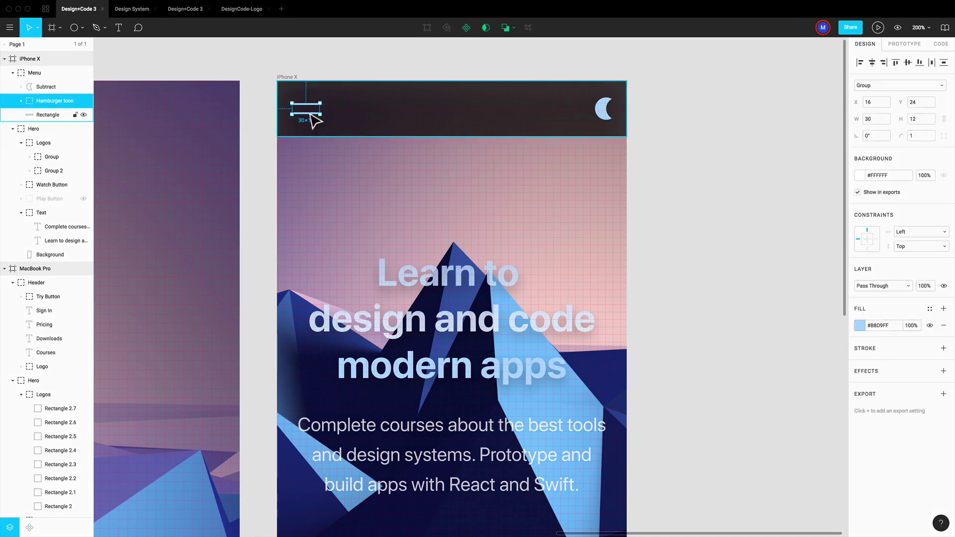
{"action": "left_click", "coordinate": [605, 114]}
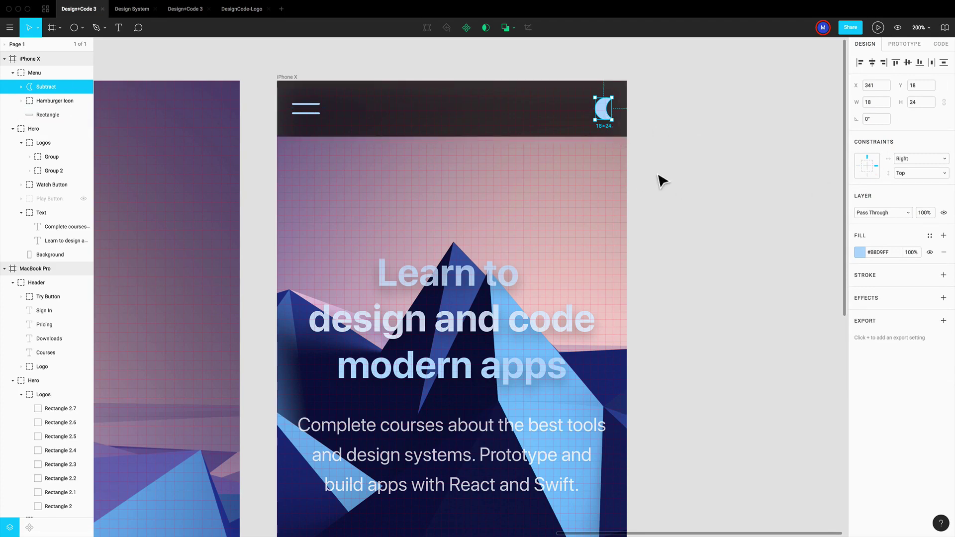
{"action": "left_click", "coordinate": [684, 174]}
{"action": "left_click", "coordinate": [505, 131], "text": "super"}
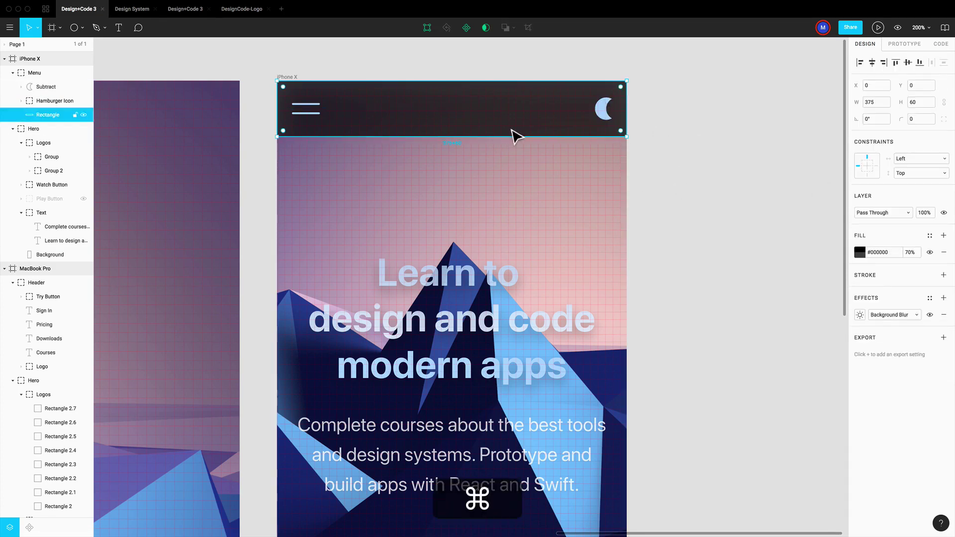
{"action": "left_click", "coordinate": [908, 161]}
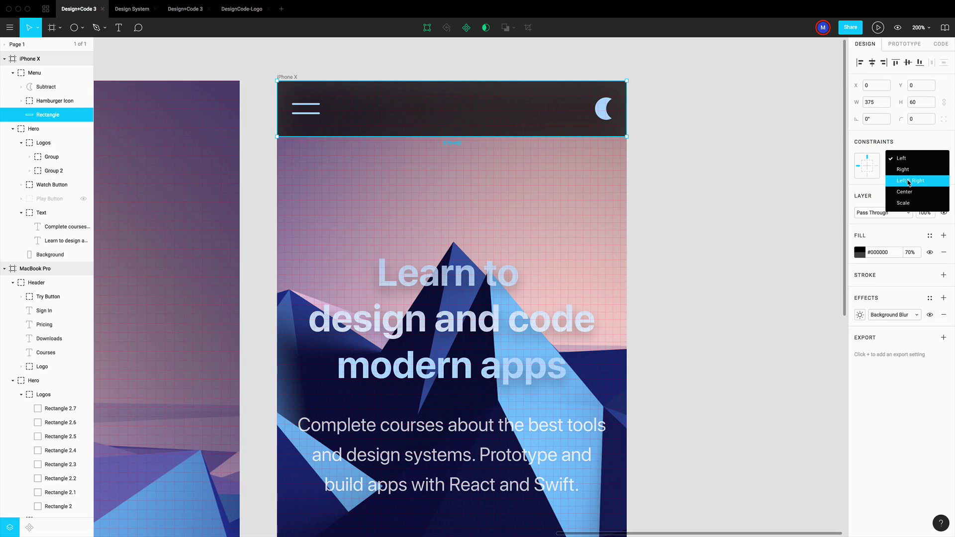
{"action": "left_click", "coordinate": [907, 184]}
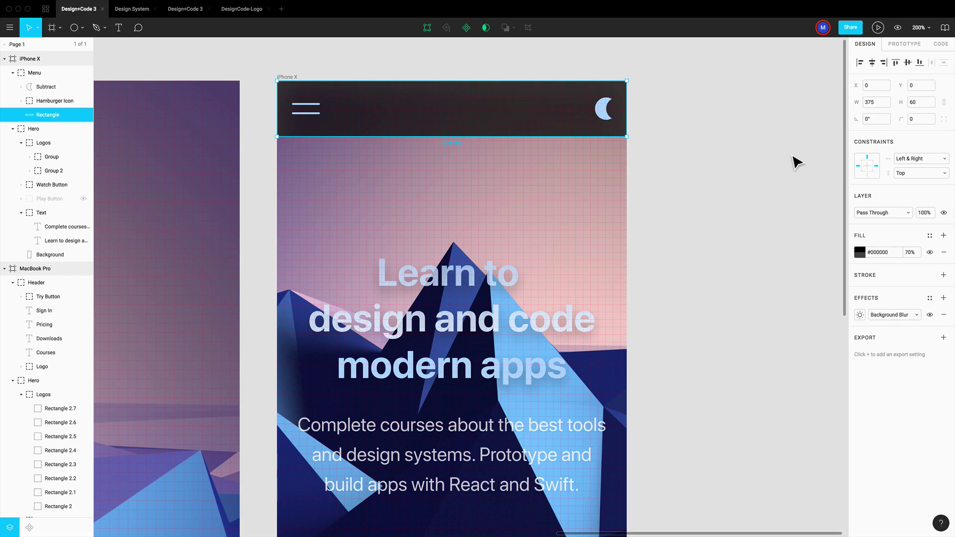
{"action": "left_click", "coordinate": [716, 131]}
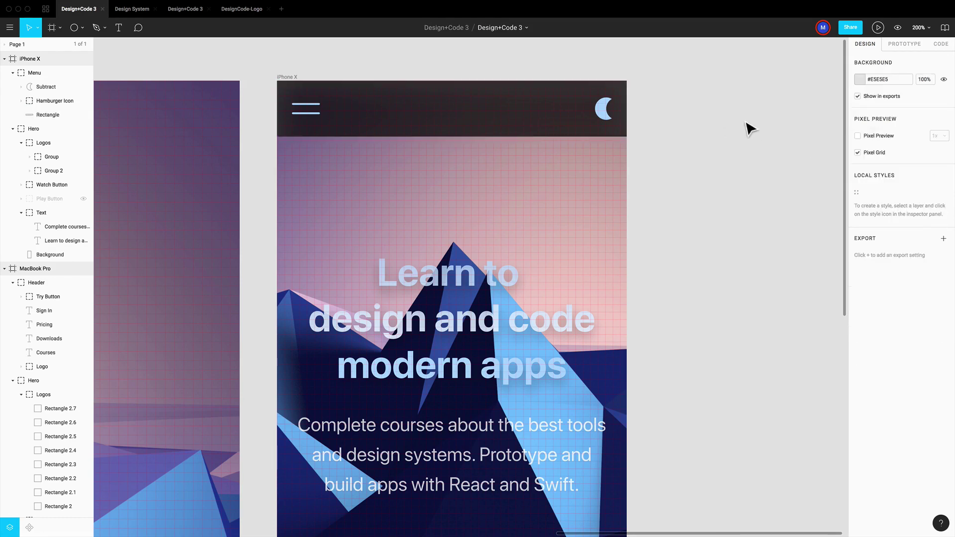
Try resizing the iPhone X frame from its side edge and undo the change
{"action": "left_click", "coordinate": [294, 85]}
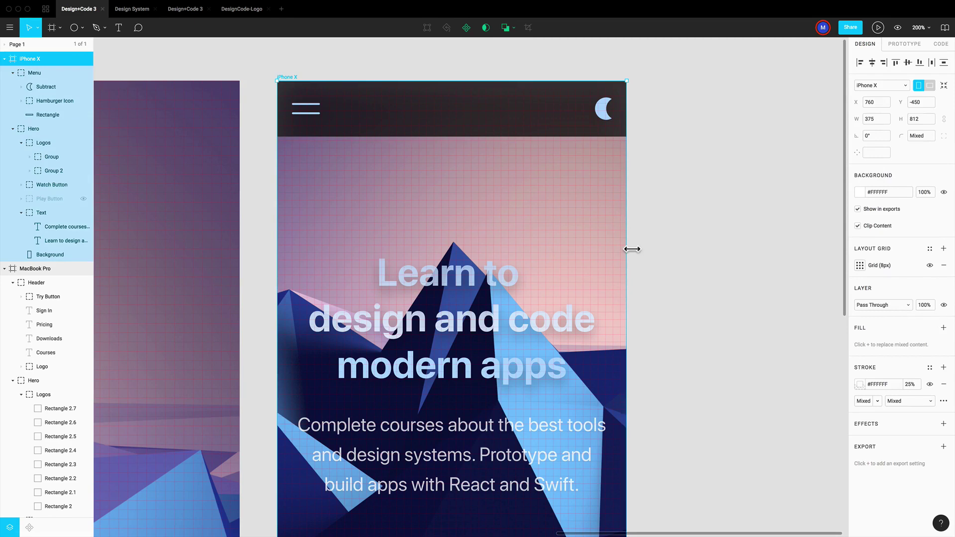
{"action": "mouse_move", "coordinate": [629, 249]}
{"action": "left_mouse_down"}
{"action": "mouse_move", "coordinate": [736, 250]}
{"action": "mouse_move", "coordinate": [601, 247]}
{"action": "mouse_move", "coordinate": [686, 245]}
{"action": "mouse_move", "coordinate": [628, 244]}
{"action": "left_mouse_up"}
{"action": "key", "text": "super+z"}
{"action": "key", "text": "super+z"}
{"action": "key", "text": "super+z"}
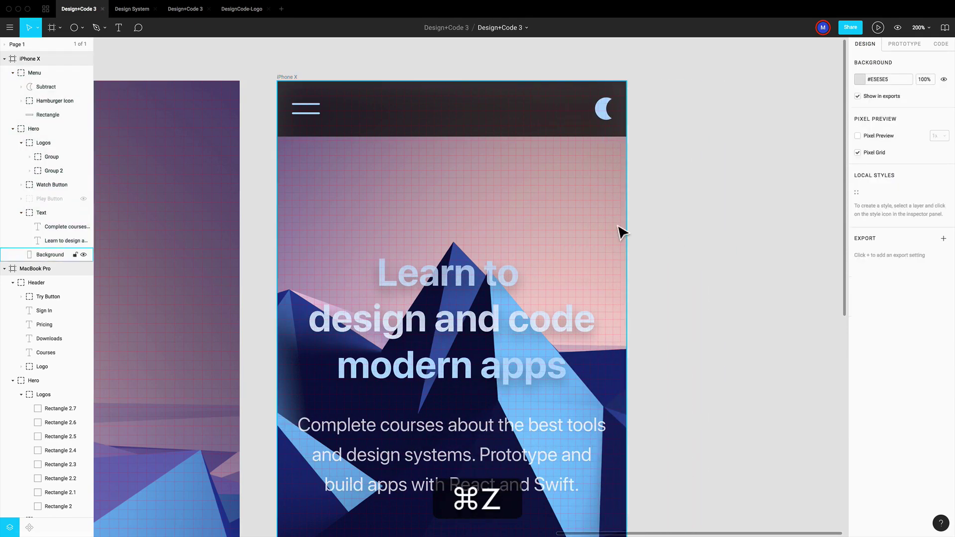
Set the horizontal constraint of the iPhone X hero's background to Left & Right
{"action": "scroll", "coordinate": [685, 238], "scroll_direction": "down", "scroll_amount": 6}
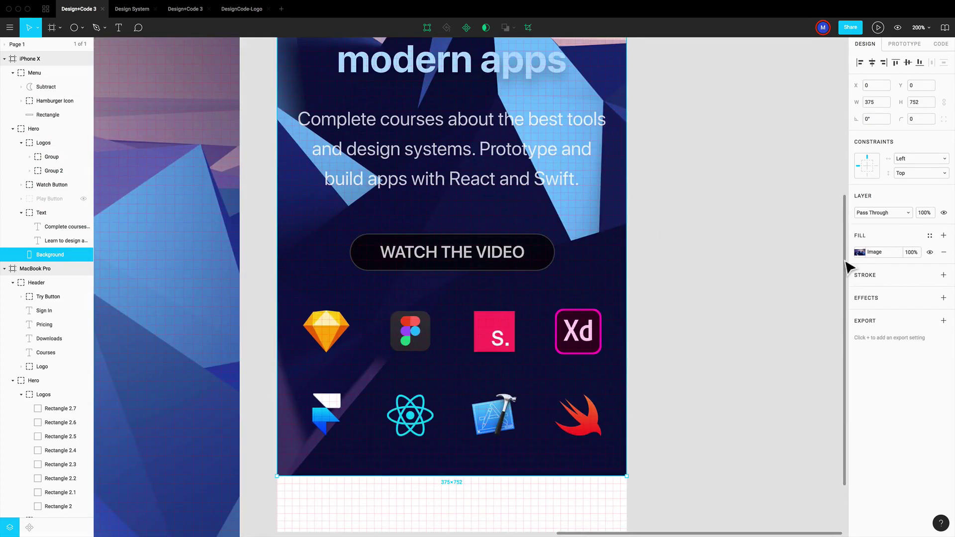
{"action": "left_click", "coordinate": [905, 160]}
{"action": "left_click", "coordinate": [905, 182]}
{"action": "scroll", "coordinate": [702, 207], "scroll_direction": "up", "scroll_amount": 4}
{"action": "left_click", "coordinate": [702, 207]}
Widen the iPhone X frame to 509 to test how its contents respond, and undo the resize
{"action": "scroll", "coordinate": [701, 205], "scroll_direction": "up", "scroll_amount": 3}
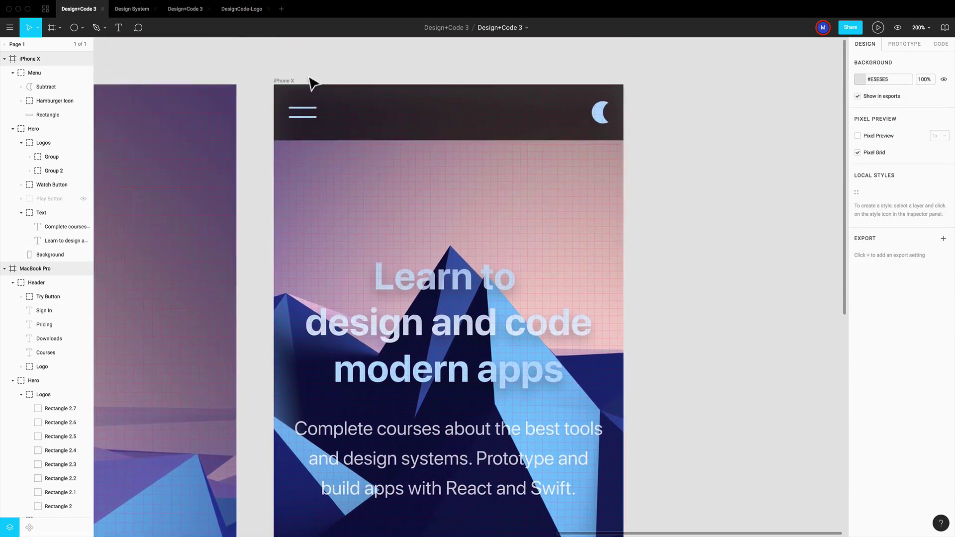
{"action": "left_click", "coordinate": [289, 82]}
{"action": "left_click_drag", "start_coordinate": [628, 217], "coordinate": [756, 219]}
{"action": "scroll", "coordinate": [754, 219], "scroll_direction": "down", "scroll_amount": 10}
{"action": "scroll", "coordinate": [754, 218], "scroll_direction": "up", "scroll_amount": 2}
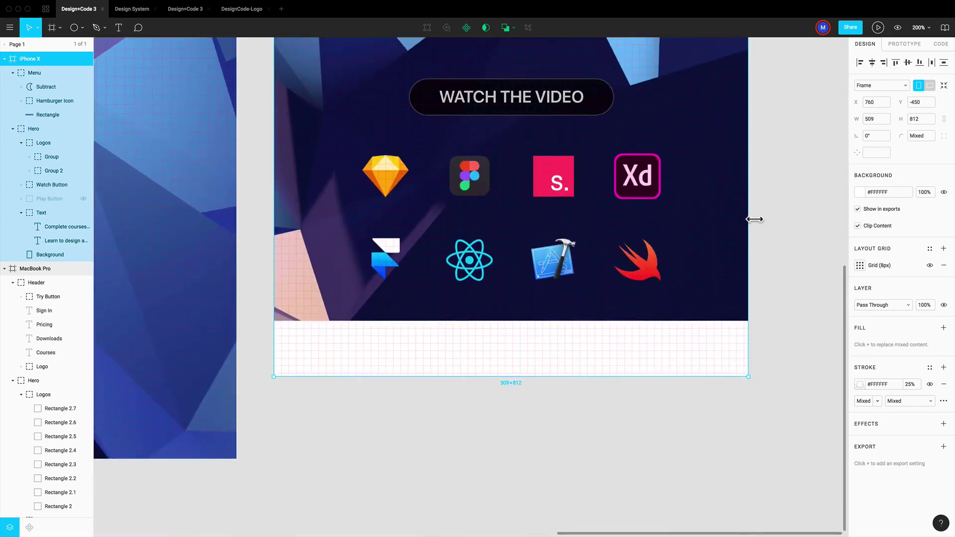
{"action": "key", "text": "super+z"}
{"action": "scroll", "coordinate": [710, 211], "scroll_direction": "up", "scroll_amount": 10}
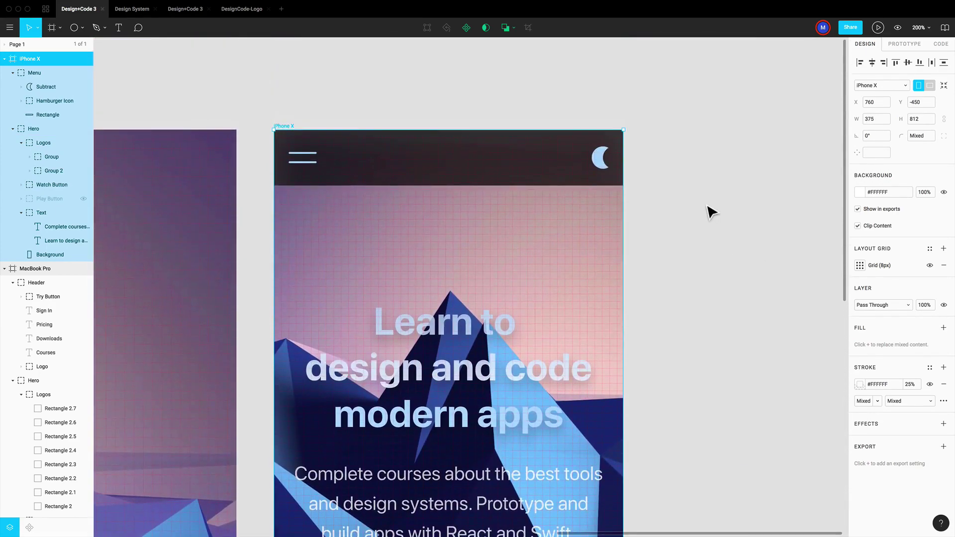
{"action": "left_click", "coordinate": [712, 213]}
Compare the font sizes of the hero's heading and paragraph, and set the "Learn to design and code modern apps" heading to 40
{"action": "scroll", "coordinate": [665, 239], "scroll_direction": "down", "scroll_amount": 4}
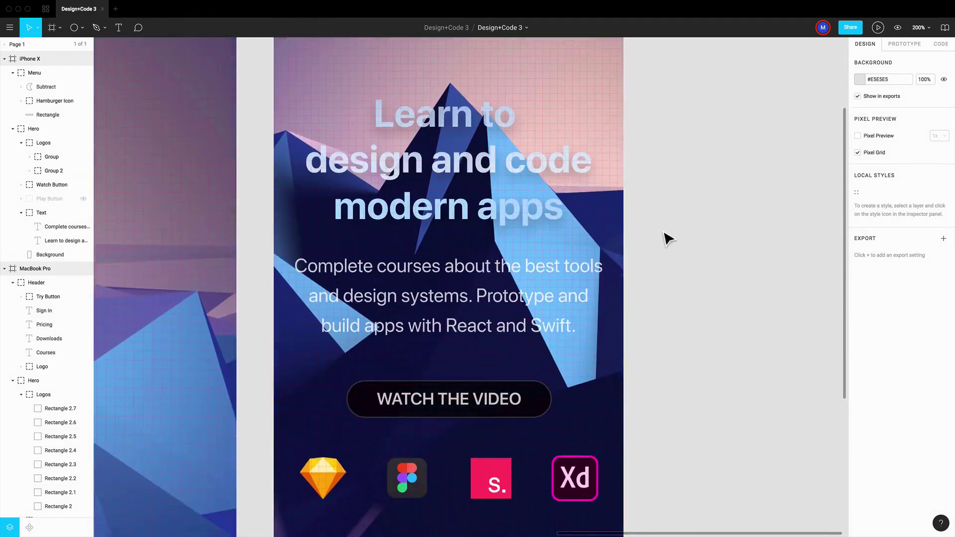
{"action": "scroll", "coordinate": [667, 239], "scroll_direction": "up", "scroll_amount": 2}
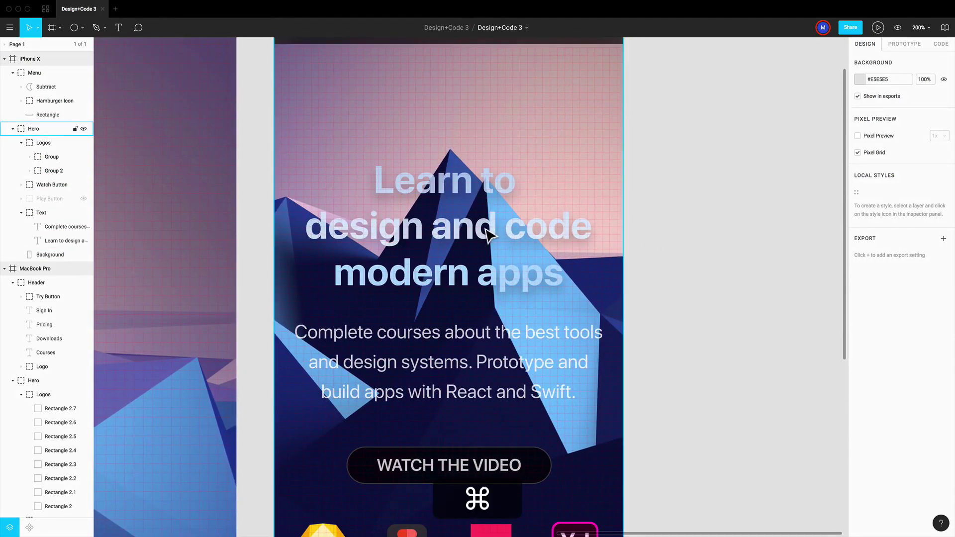
{"action": "left_click", "coordinate": [500, 241], "text": "super"}
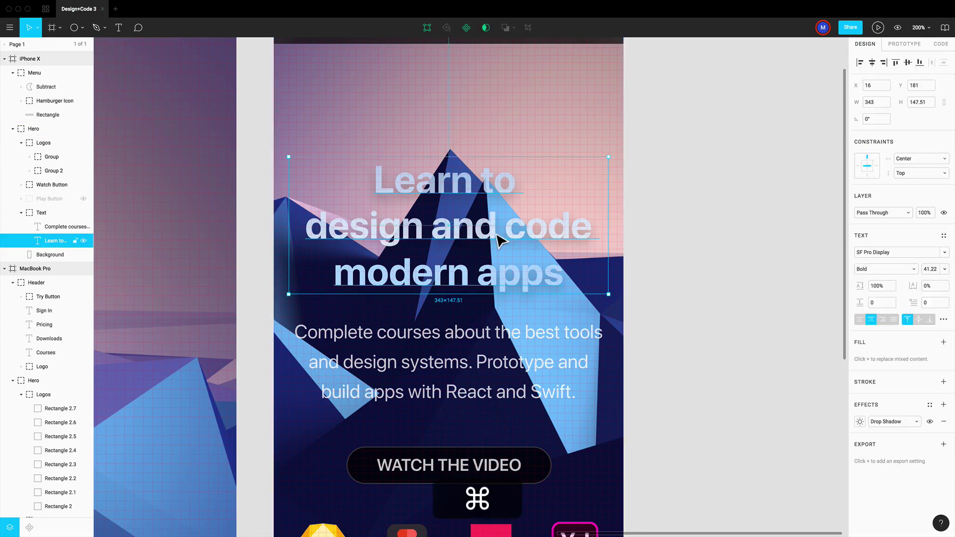
{"action": "left_click", "coordinate": [930, 270]}
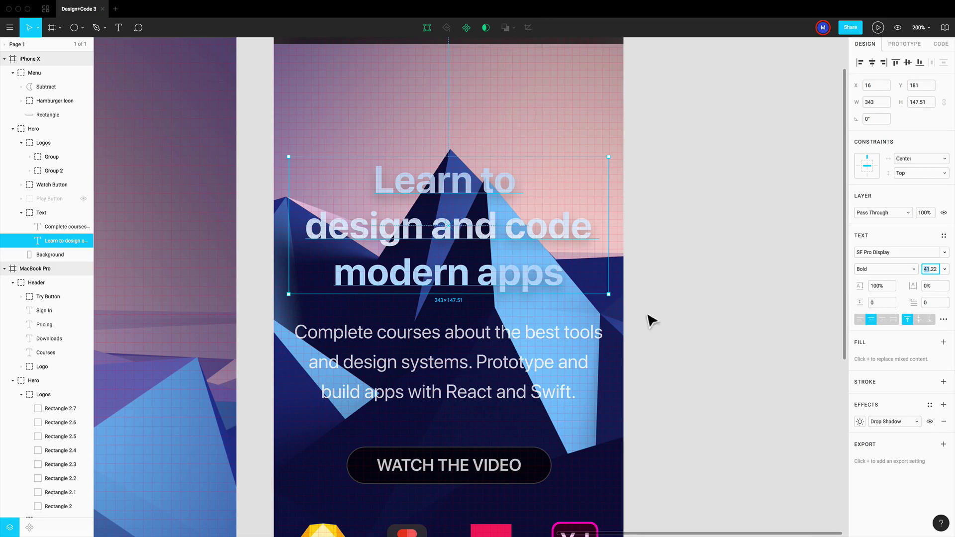
{"action": "left_click", "coordinate": [600, 334], "text": "super"}
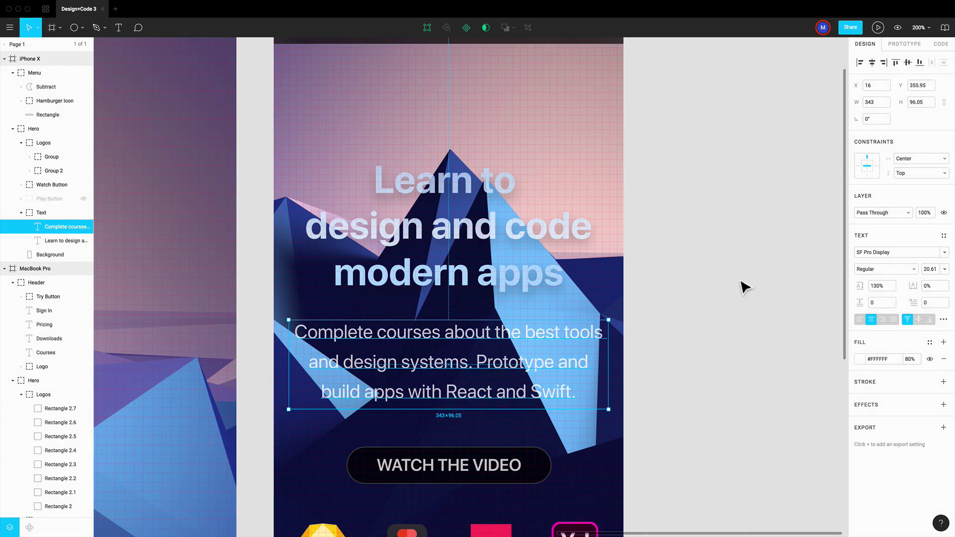
{"action": "left_click", "coordinate": [558, 261], "text": "super"}
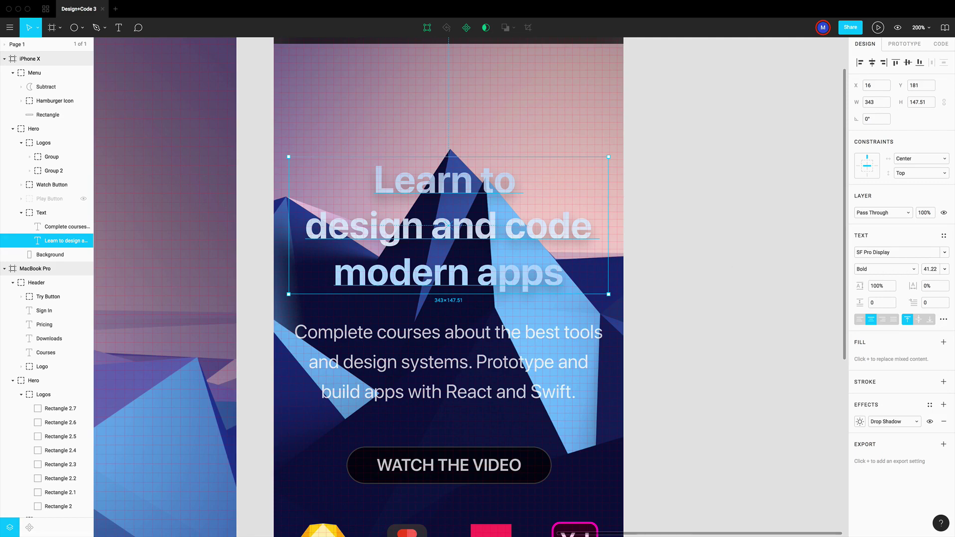
{"action": "left_click", "coordinate": [926, 269]}
{"action": "type", "text": "40"}
{"action": "key", "text": "Return"}
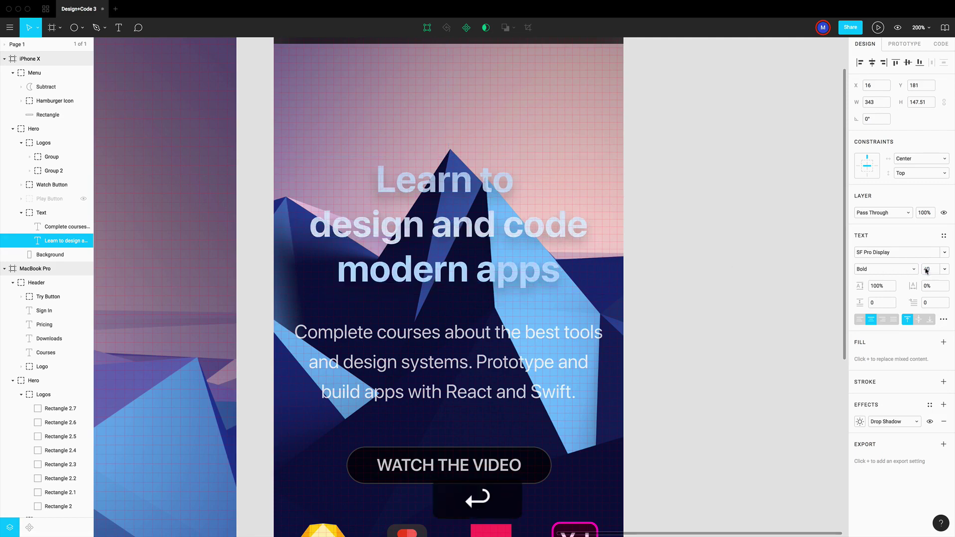
Set the font size of the "Complete courses" paragraph under the heading to 20
{"action": "key", "text": "Tab"}
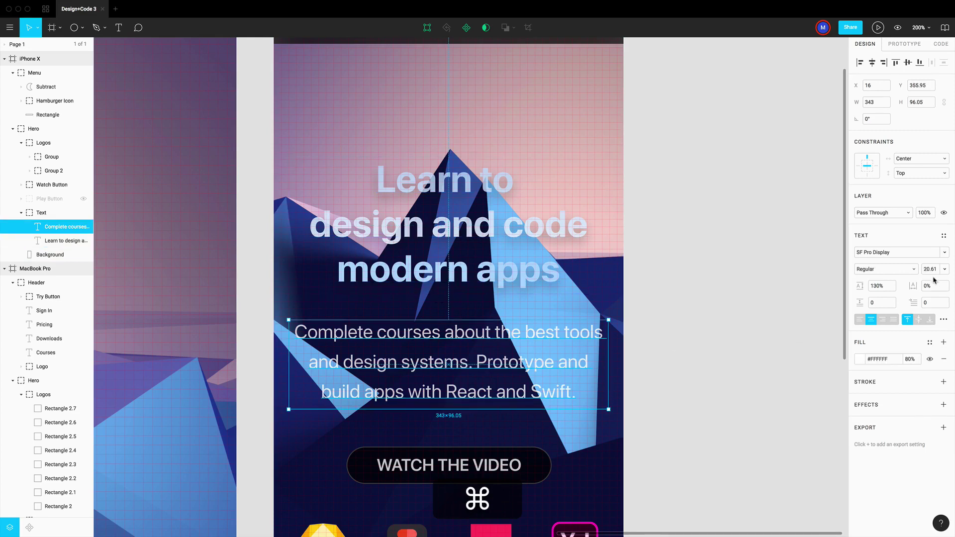
{"action": "left_click", "coordinate": [931, 271]}
{"action": "key", "text": "BackSpace"}
{"action": "type", "text": "20"}
{"action": "key", "text": "Return"}
{"action": "scroll", "coordinate": [634, 278], "scroll_direction": "down", "scroll_amount": 2}
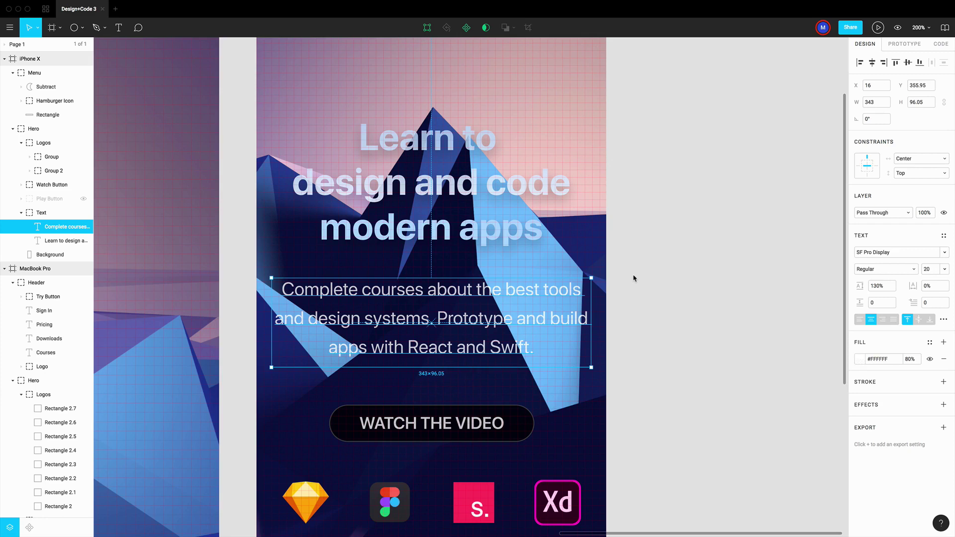
{"action": "left_click", "coordinate": [635, 278]}
Fix the position of the iPhone X frame's Menu group when scrolling
{"action": "scroll", "coordinate": [729, 229], "scroll_direction": "left", "scroll_amount": 2}
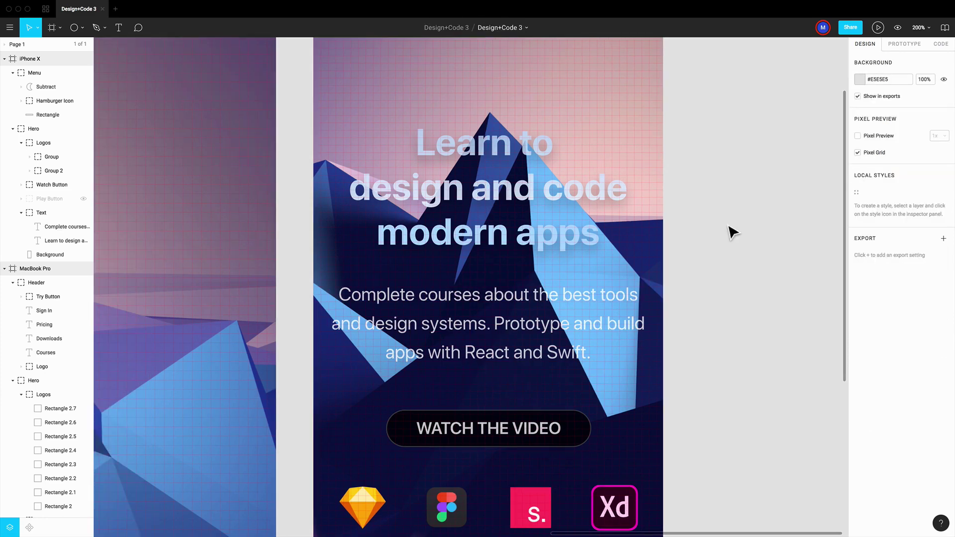
{"action": "scroll", "coordinate": [729, 229], "scroll_direction": "up", "scroll_amount": 5}
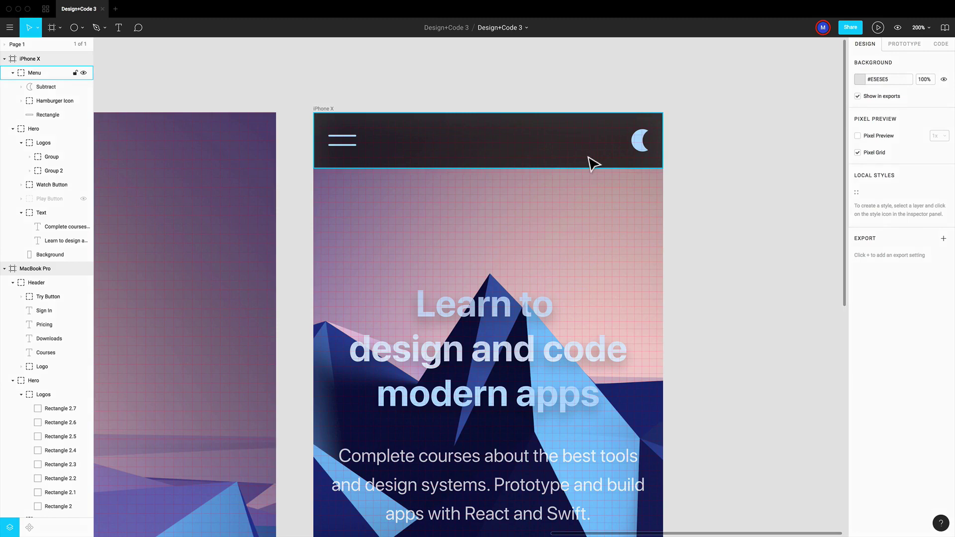
{"action": "left_click", "coordinate": [595, 164]}
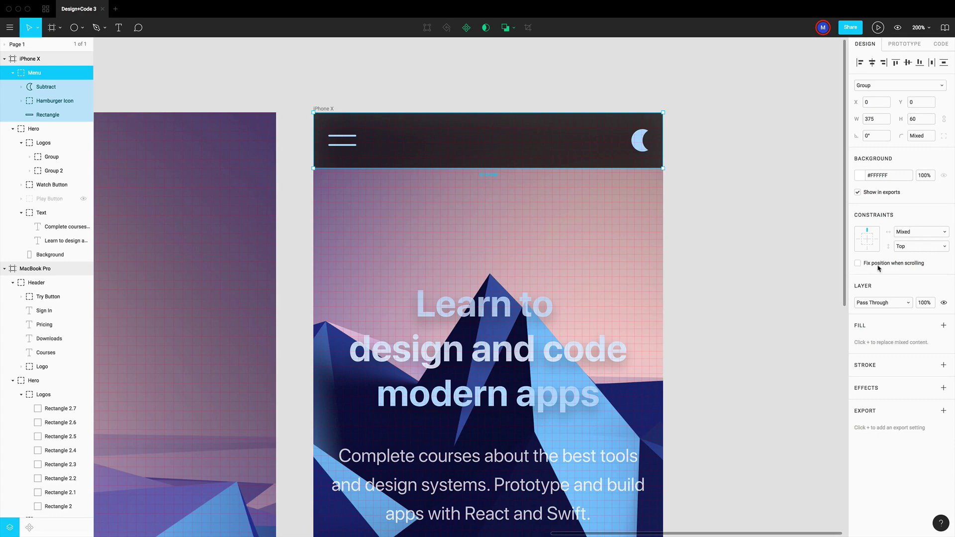
{"action": "left_click", "coordinate": [856, 263]}
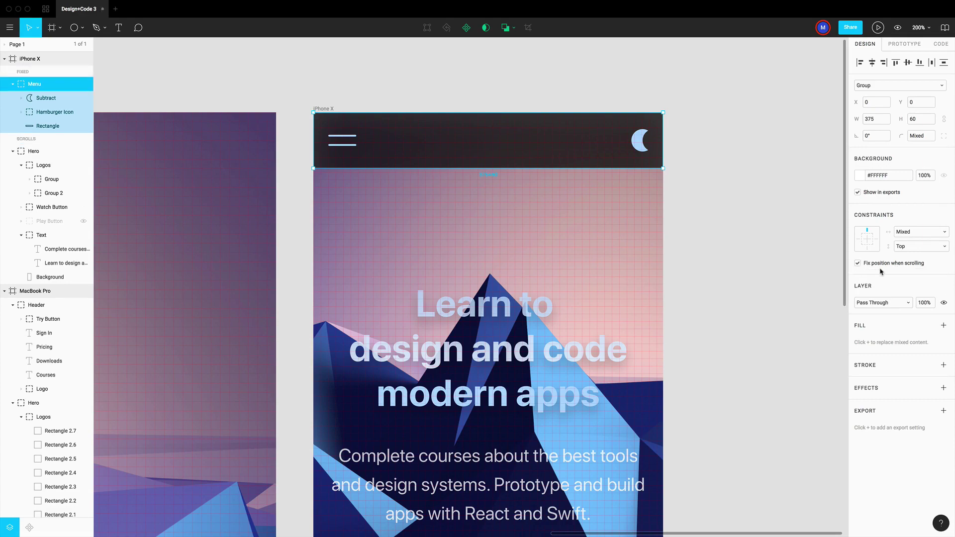
{"action": "key", "text": "Escape"}
Extend the iPhone X frame below the hero by setting its height to 1500
{"action": "scroll", "coordinate": [725, 192], "scroll_direction": "down", "scroll_amount": 7}
{"action": "scroll", "coordinate": [724, 192], "scroll_direction": "down", "scroll_amount": 4}
{"action": "scroll", "coordinate": [725, 192], "scroll_direction": "up", "scroll_amount": 2}
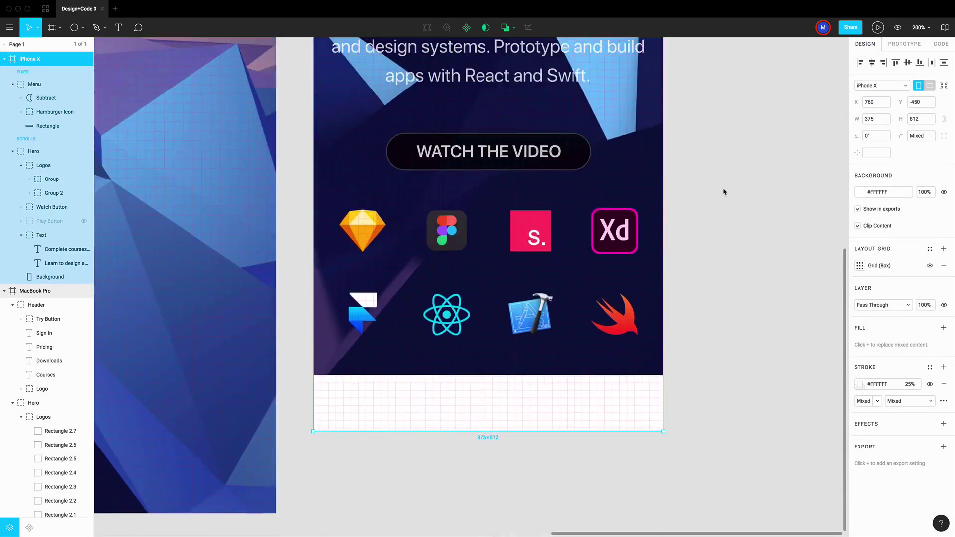
{"action": "scroll", "coordinate": [724, 192], "scroll_direction": "down", "scroll_amount": 3}
{"action": "scroll", "coordinate": [724, 192], "scroll_direction": "up", "scroll_amount": 1}
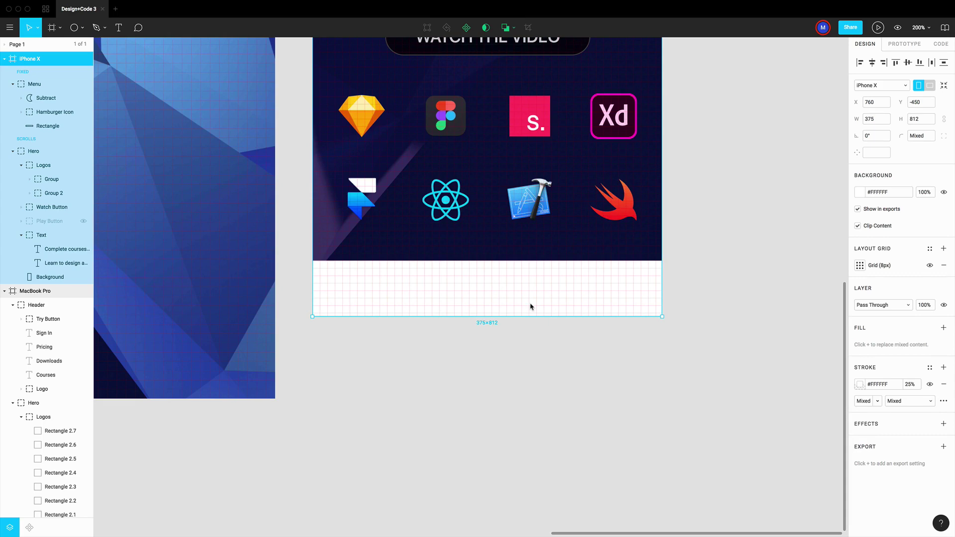
{"action": "left_click", "coordinate": [922, 119]}
{"action": "type", "text": "1500"}
{"action": "key", "text": "Return"}
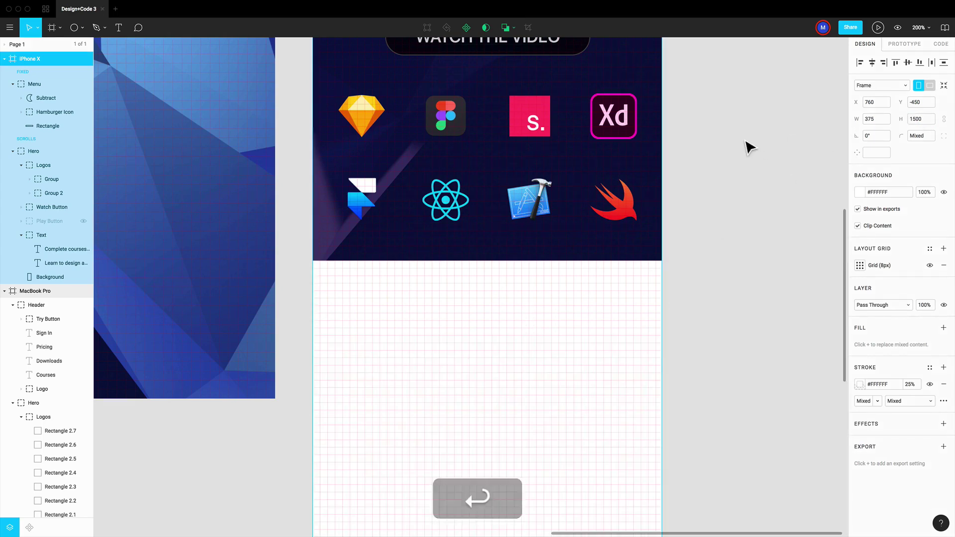
Preview the iPhone X prototype, scroll through the page to check the fixed menu bar, and return to the design file
{"action": "scroll", "coordinate": [746, 144], "scroll_direction": "up", "scroll_amount": 10}
{"action": "scroll", "coordinate": [746, 149], "scroll_direction": "up", "scroll_amount": 2}
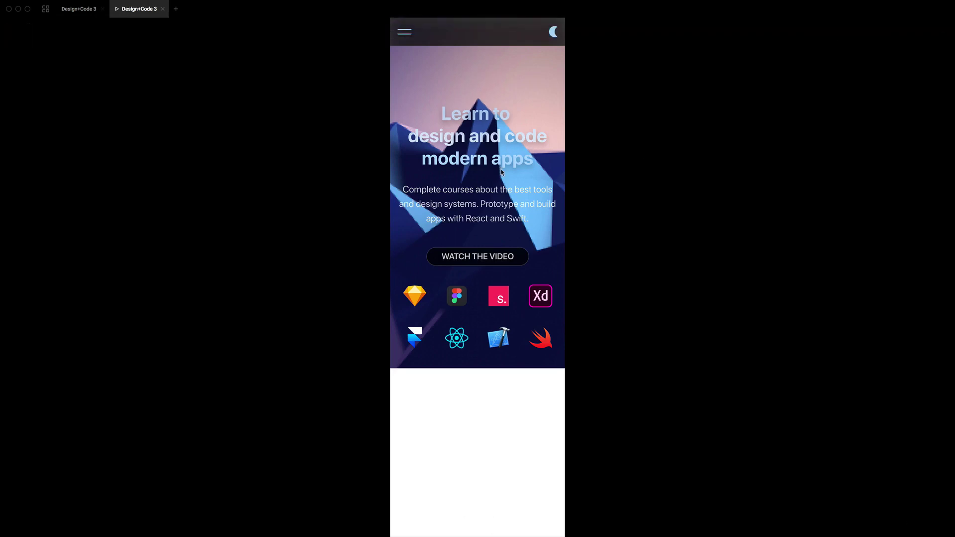
{"action": "scroll", "coordinate": [495, 173], "scroll_direction": "down", "scroll_amount": 2}
{"action": "scroll", "coordinate": [495, 172], "scroll_direction": "down", "scroll_amount": 5}
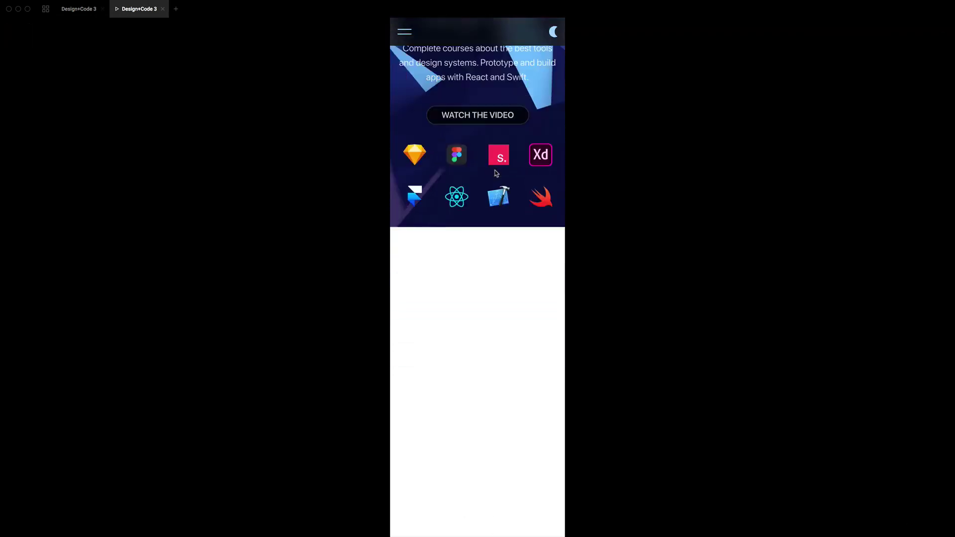
{"action": "scroll", "coordinate": [495, 173], "scroll_direction": "up", "scroll_amount": 2}
{"action": "scroll", "coordinate": [495, 173], "scroll_direction": "up", "scroll_amount": 3}
{"action": "scroll", "coordinate": [495, 173], "scroll_direction": "down", "scroll_amount": 5}
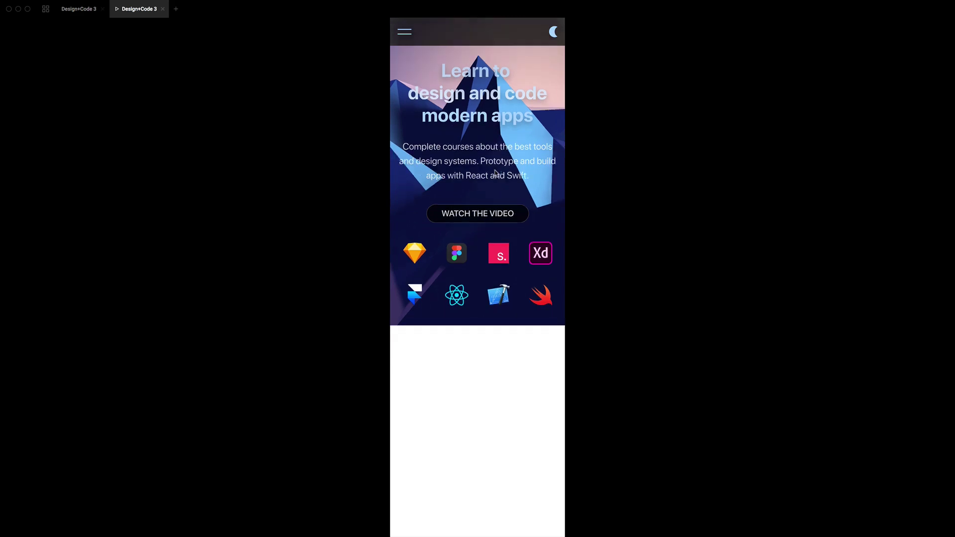
{"action": "scroll", "coordinate": [496, 173], "scroll_direction": "up", "scroll_amount": 5}
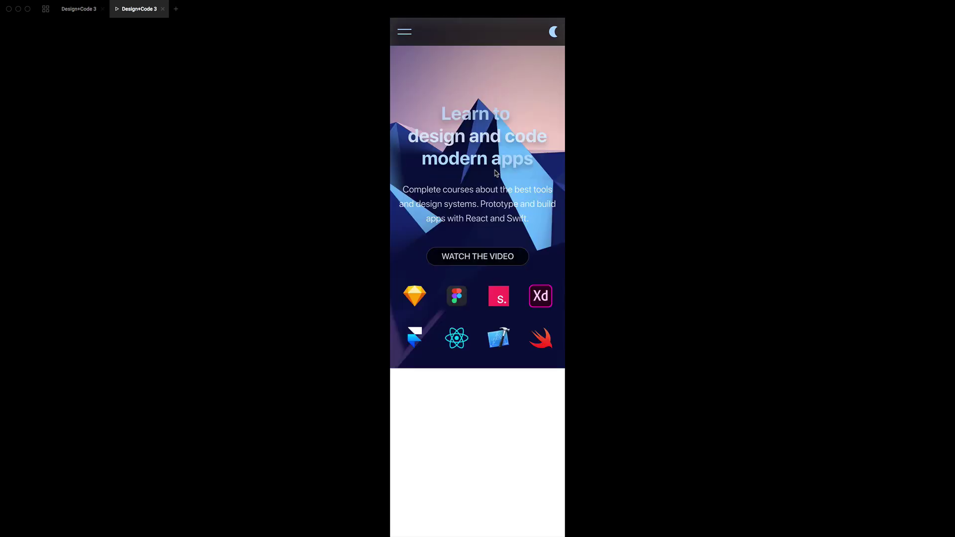
{"action": "scroll", "coordinate": [488, 172], "scroll_direction": "down", "scroll_amount": 5}
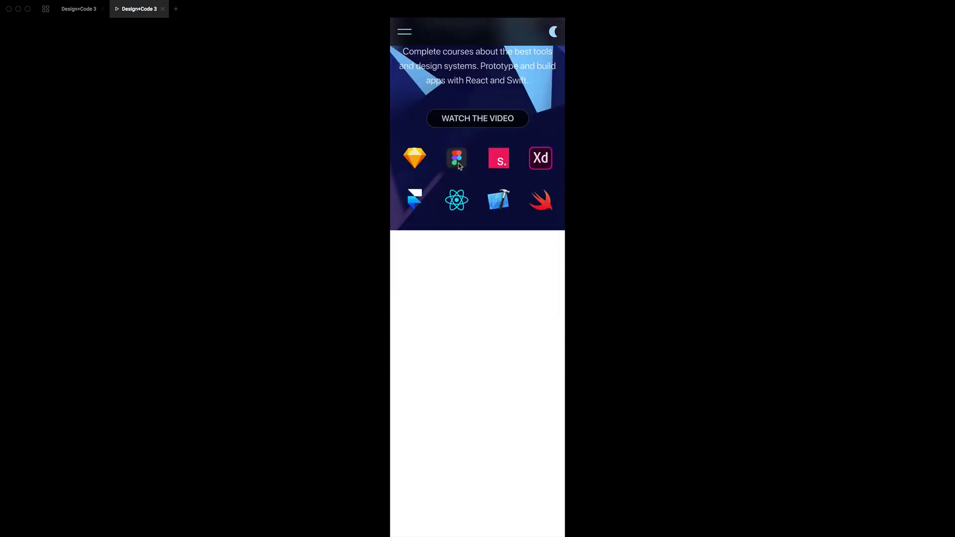
{"action": "left_click", "coordinate": [163, 9]}
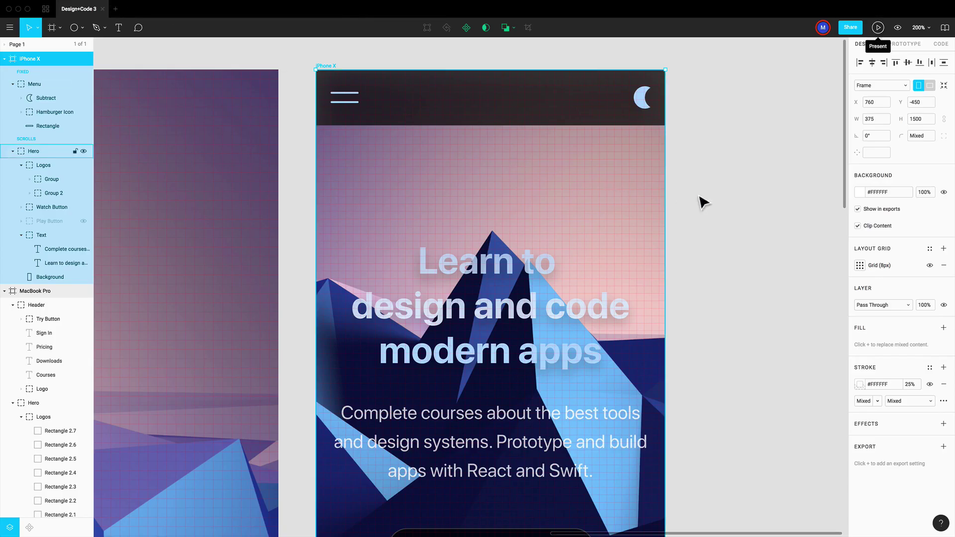
{"action": "left_click", "coordinate": [721, 200]}
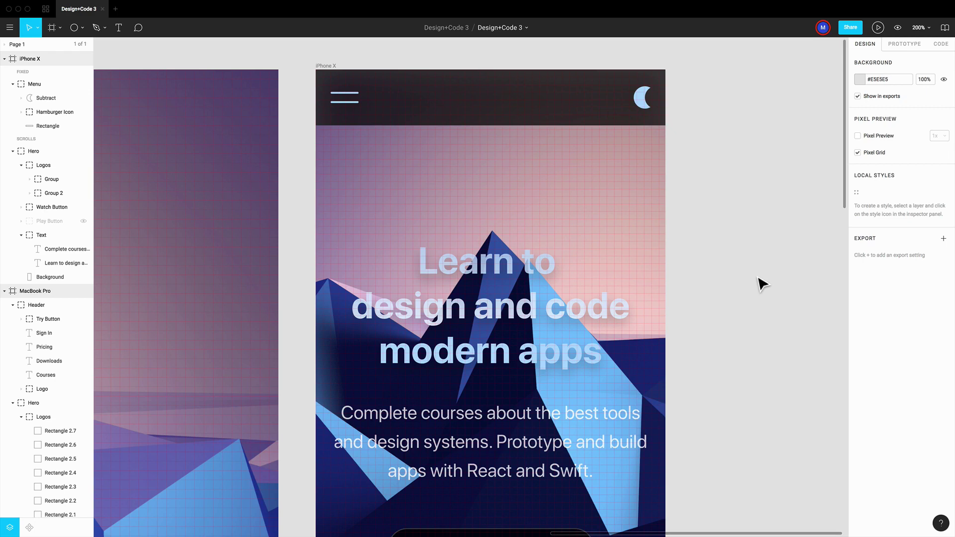
Duplicate the iPhone X frame and change the copy to the iPhone SE preset, 320×568
{"action": "left_click", "coordinate": [328, 69]}
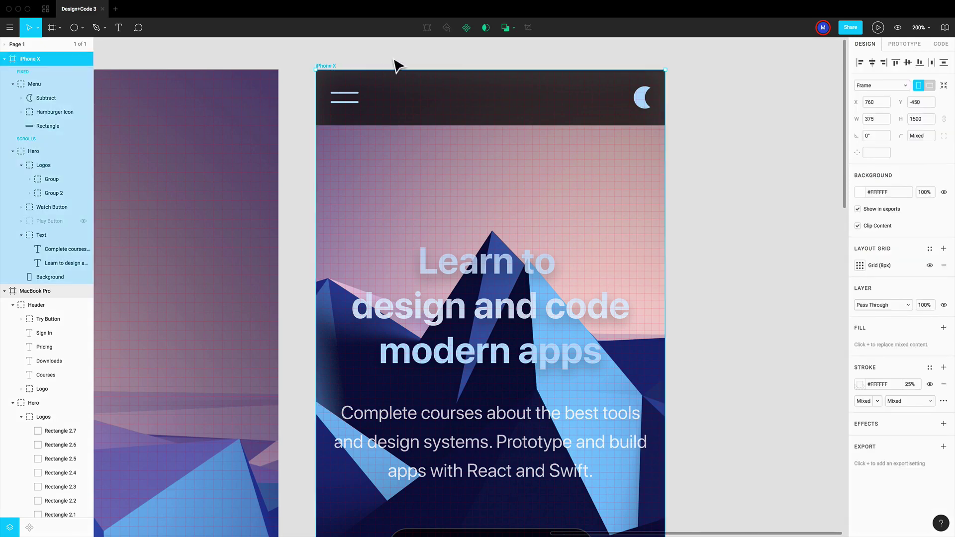
{"action": "scroll", "coordinate": [395, 68], "scroll_direction": "down", "scroll_amount": 5}
{"action": "key", "text": "super+d"}
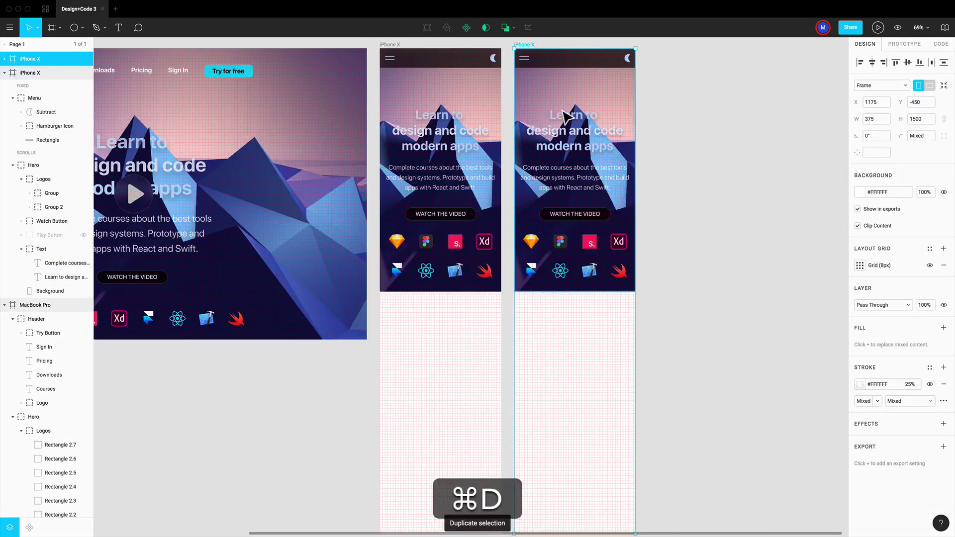
{"action": "scroll", "coordinate": [567, 117], "scroll_direction": "up", "scroll_amount": 2}
{"action": "scroll", "coordinate": [567, 116], "scroll_direction": "up", "scroll_amount": 2}
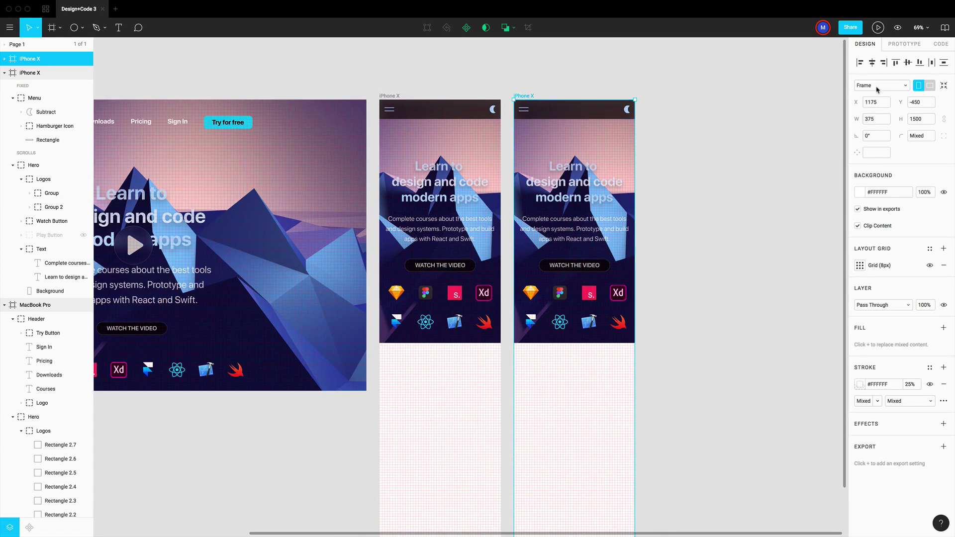
{"action": "left_click", "coordinate": [877, 87]}
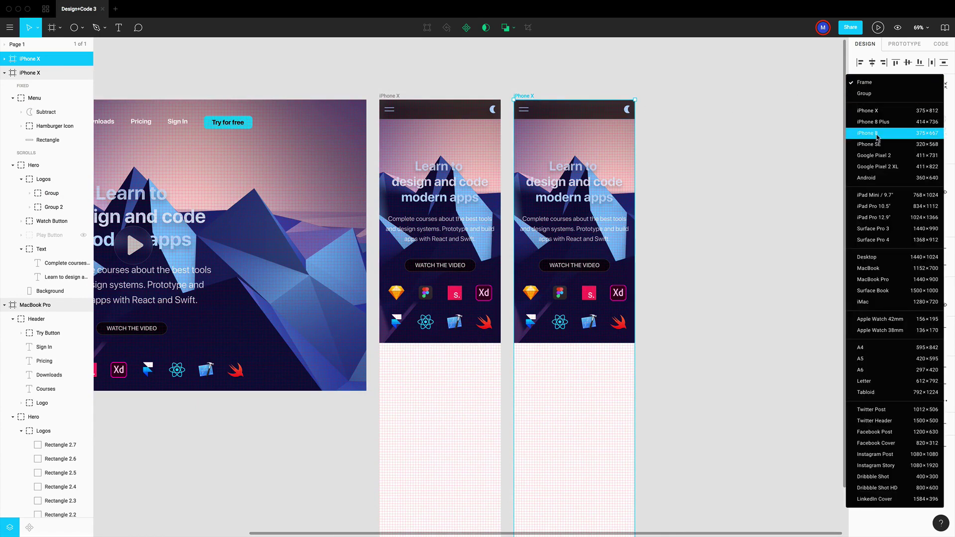
{"action": "left_click", "coordinate": [877, 145]}
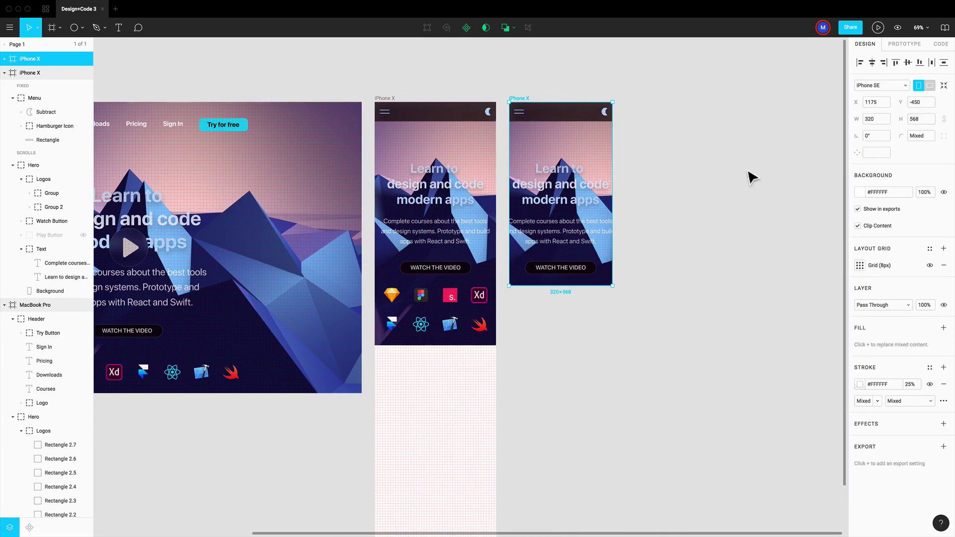
Extend the iPhone SE-sized frame downward past its hero section to a height of about 944
{"action": "key", "text": "super+equal"}
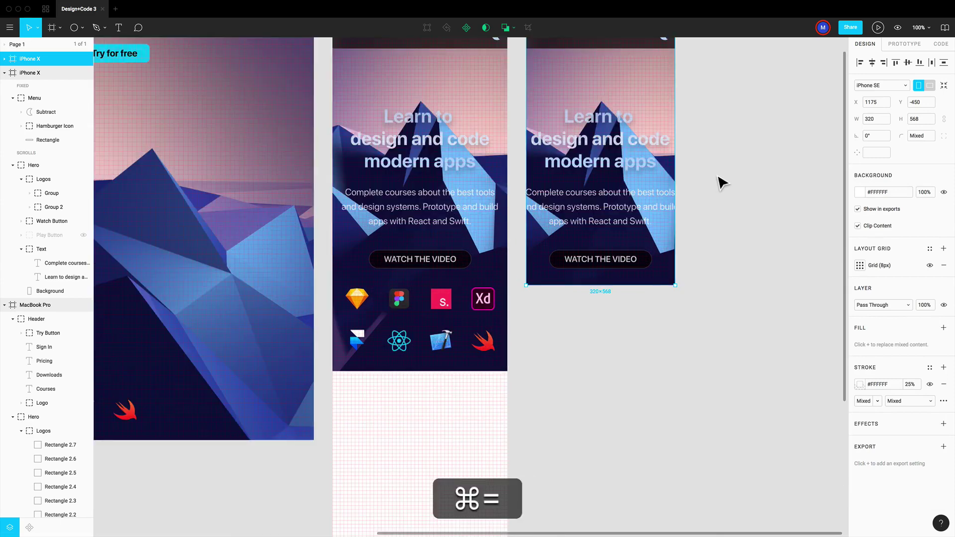
{"action": "scroll", "coordinate": [717, 184], "scroll_direction": "right", "scroll_amount": 3}
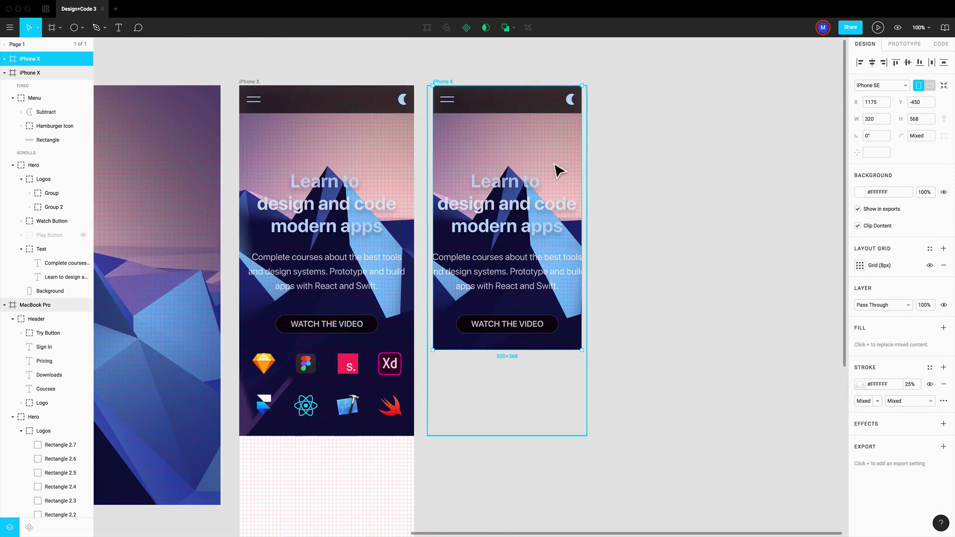
{"action": "left_click_drag", "start_coordinate": [514, 350], "coordinate": [522, 528]}
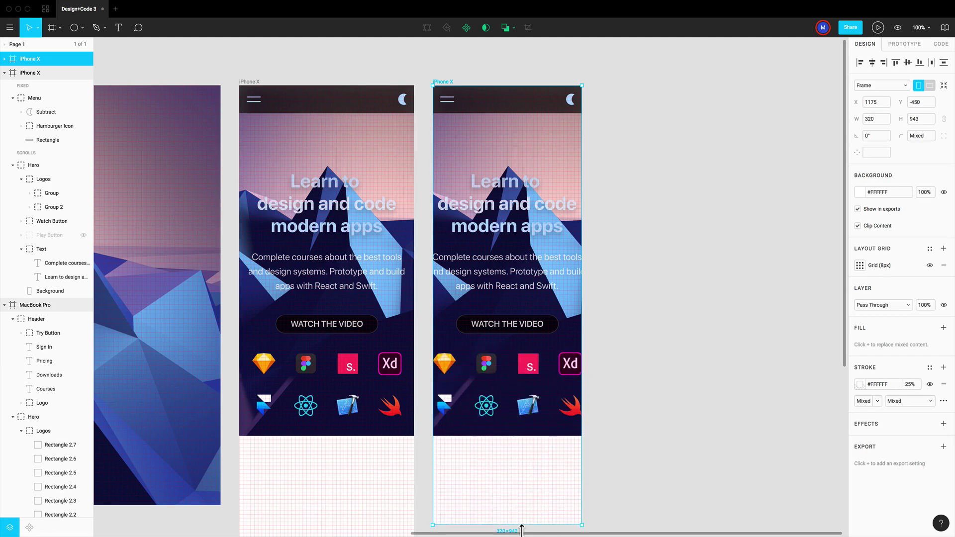
Narrow the duplicate frame's Logos group symmetrically about its centre to a width of 272
{"action": "left_click", "coordinate": [522, 381]}
{"action": "left_click", "coordinate": [573, 377]}
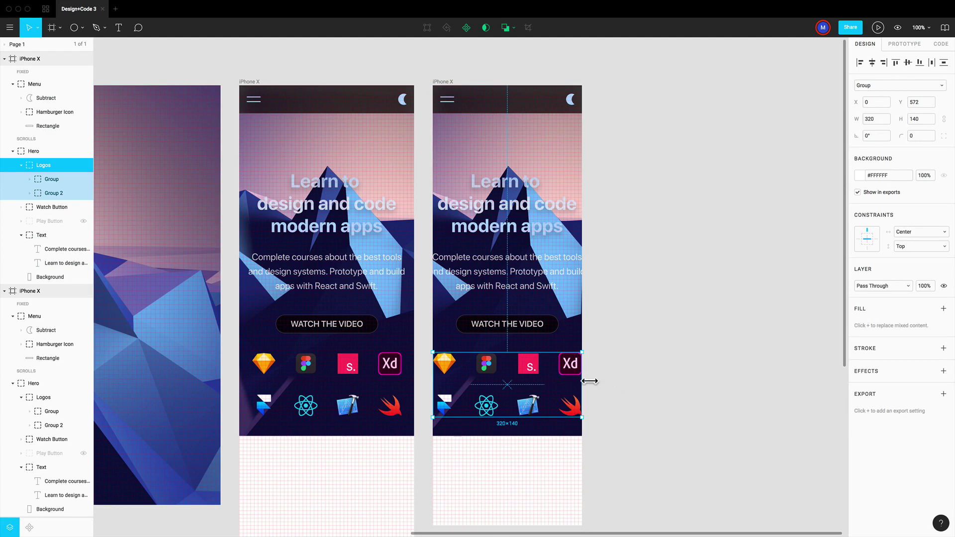
{"action": "key", "text": "alt"}
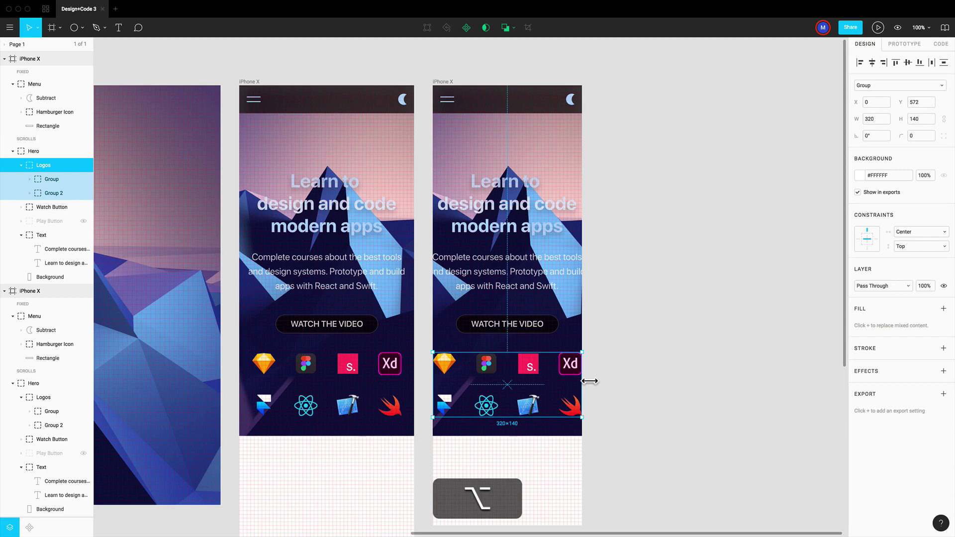
{"action": "left_click_drag", "start_coordinate": [588, 381], "coordinate": [578, 380]}
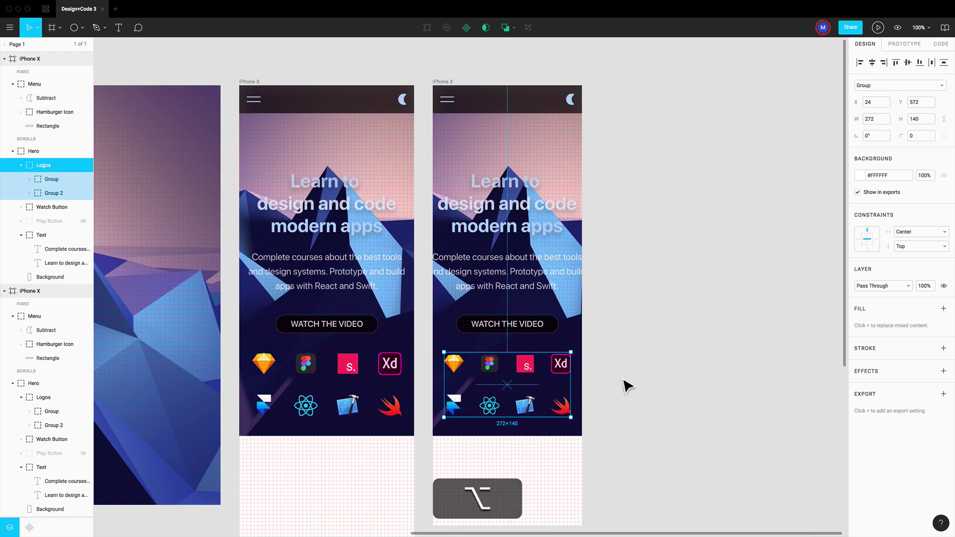
Proportionally scale the duplicate's hero Text group to 288 wide, leaving 16 px margins on both sides
{"action": "left_click", "coordinate": [582, 226]}
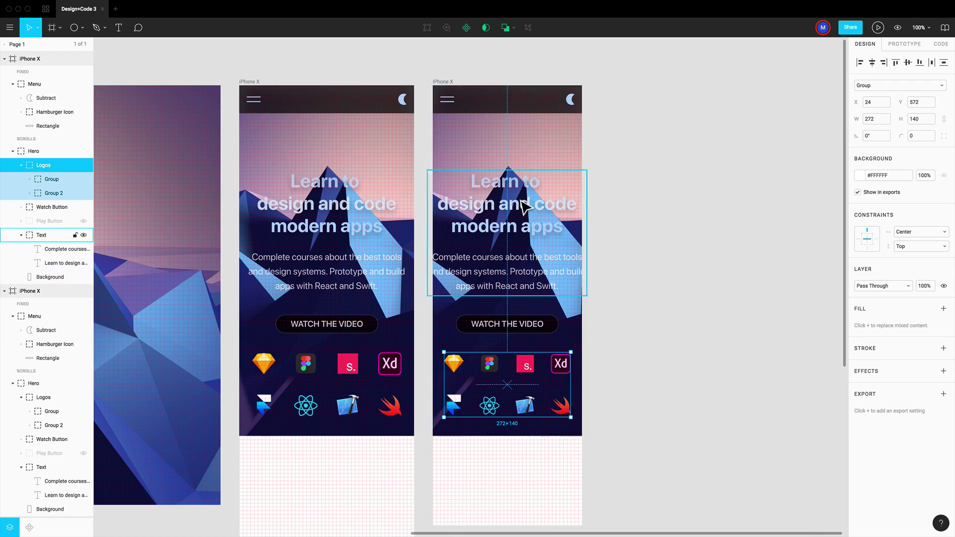
{"action": "key", "text": "super+equal"}
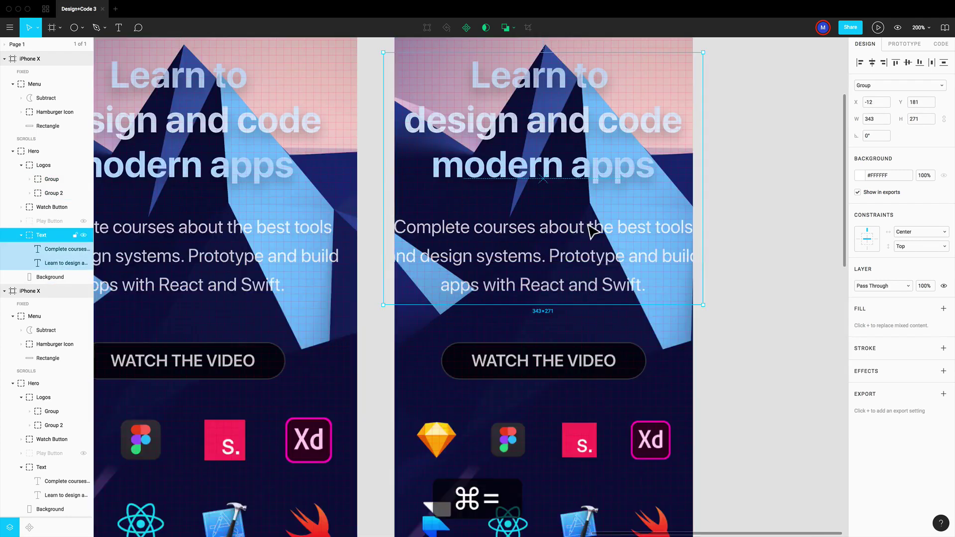
{"action": "scroll", "coordinate": [611, 219], "scroll_direction": "up", "scroll_amount": 3}
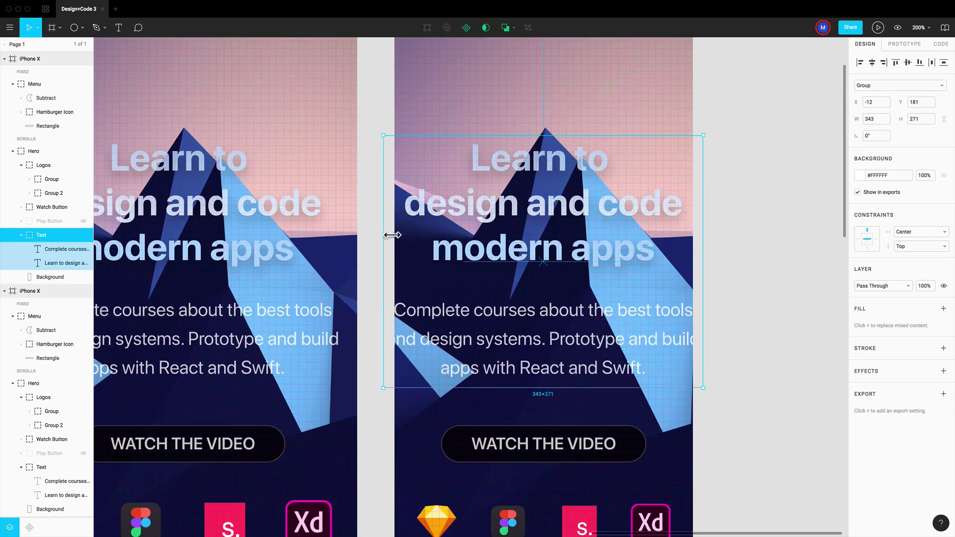
{"action": "left_click_drag", "start_coordinate": [383, 235], "coordinate": [415, 235]}
{"action": "key", "text": "super+z"}
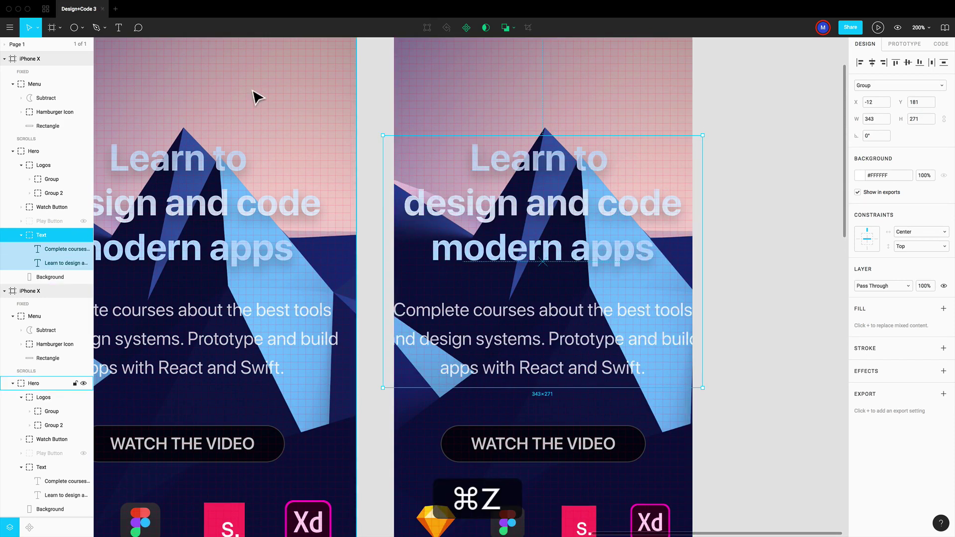
{"action": "key", "text": "k"}
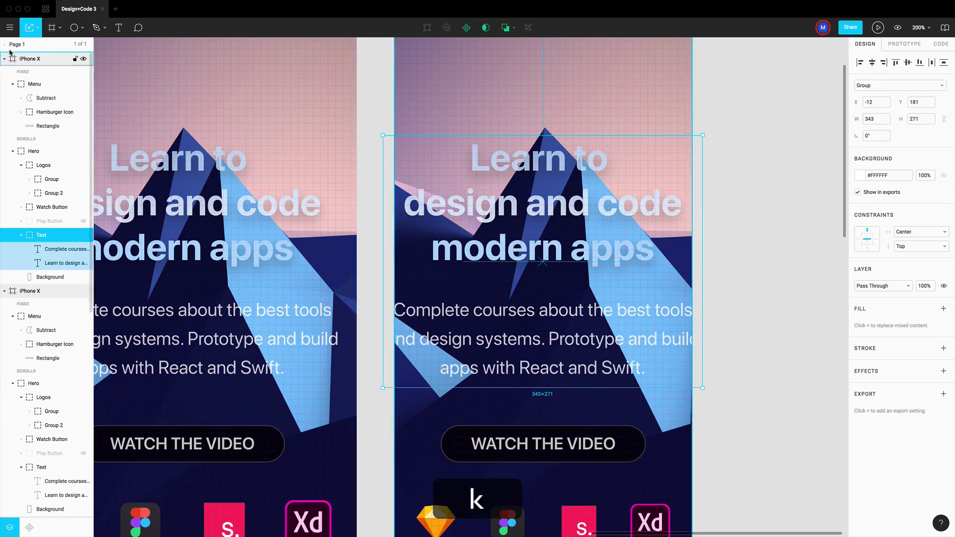
{"action": "left_click_drag", "start_coordinate": [386, 225], "coordinate": [409, 223]}
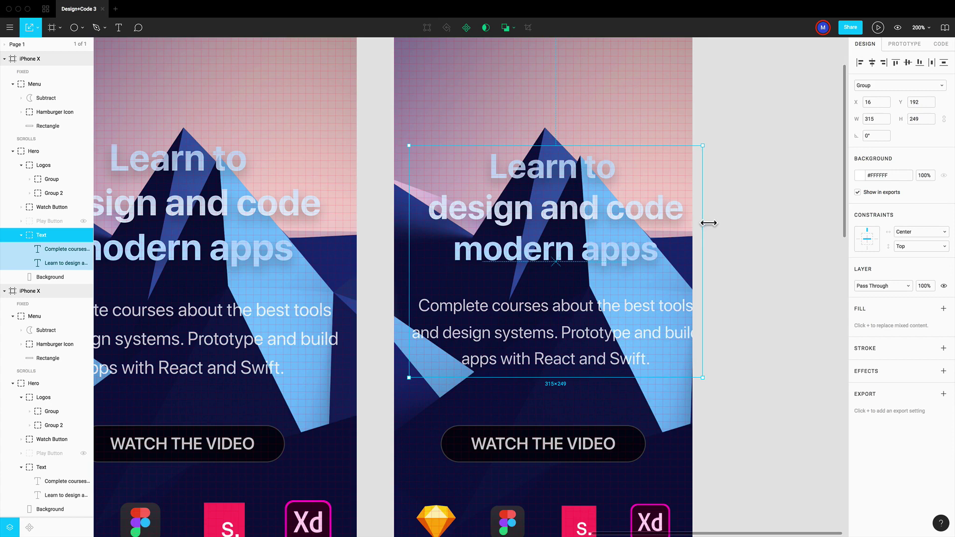
{"action": "left_click_drag", "start_coordinate": [708, 224], "coordinate": [686, 224]}
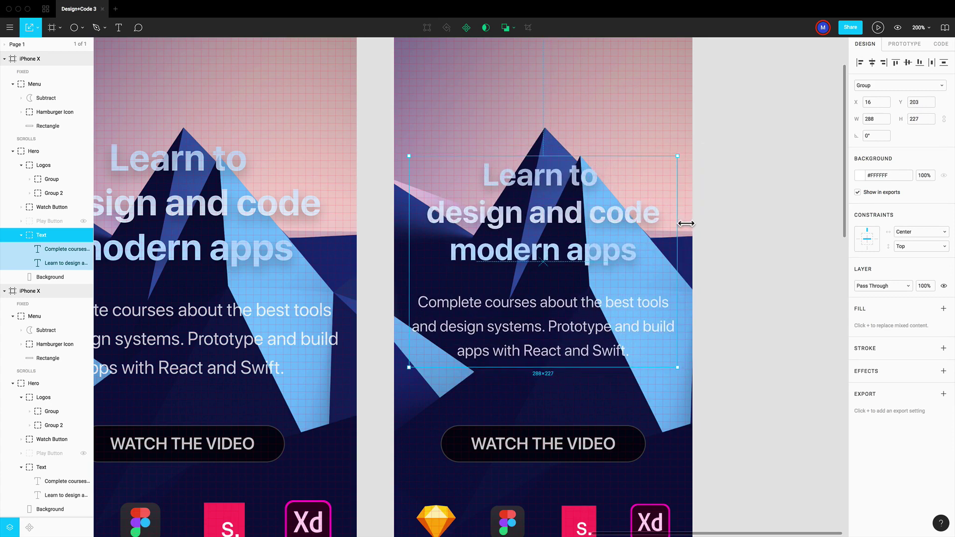
{"action": "key", "text": "alt"}
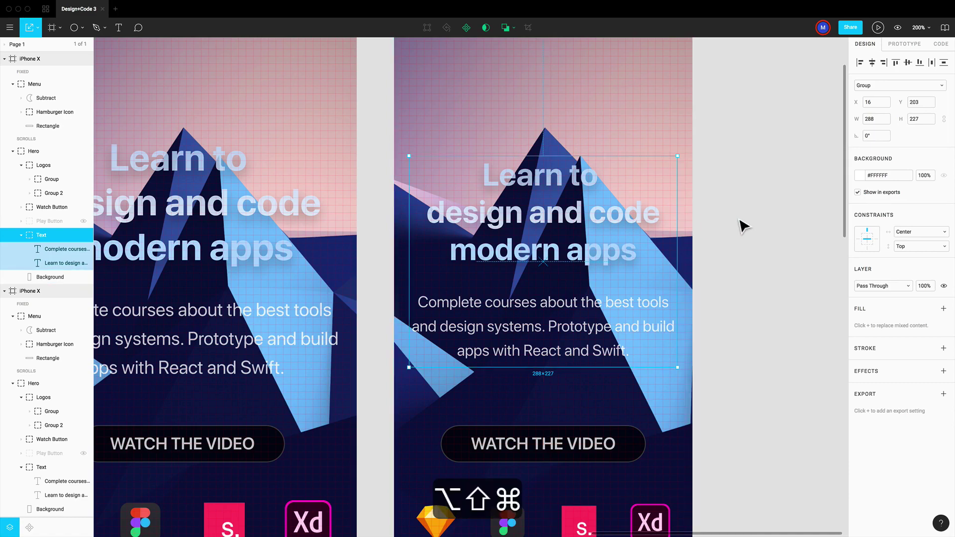
Proportionally scale the duplicate's Logos group to 288×148 with 16 px side margins, and check its spacing
{"action": "key", "text": "shift+Tab"}
{"action": "key", "text": "shift+Tab"}
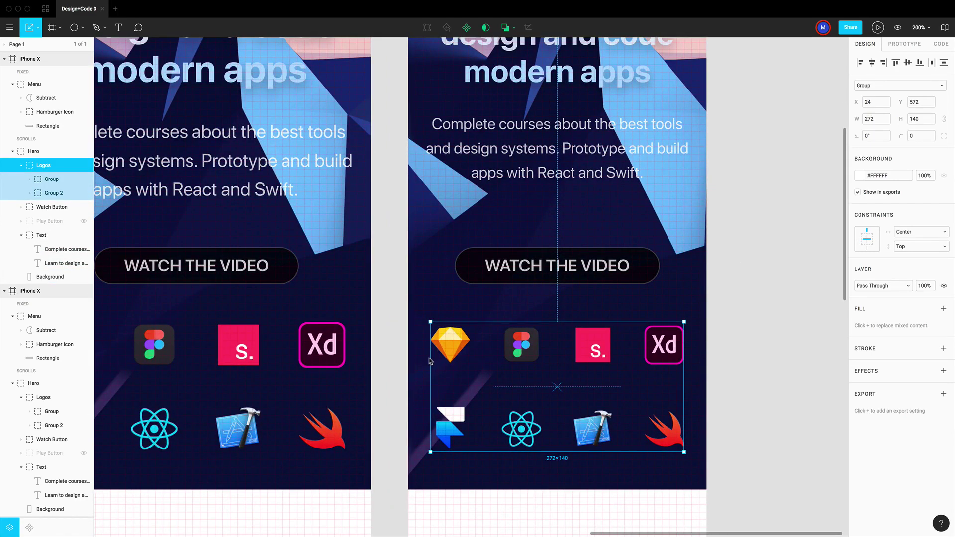
{"action": "left_click_drag", "start_coordinate": [430, 362], "coordinate": [426, 363]}
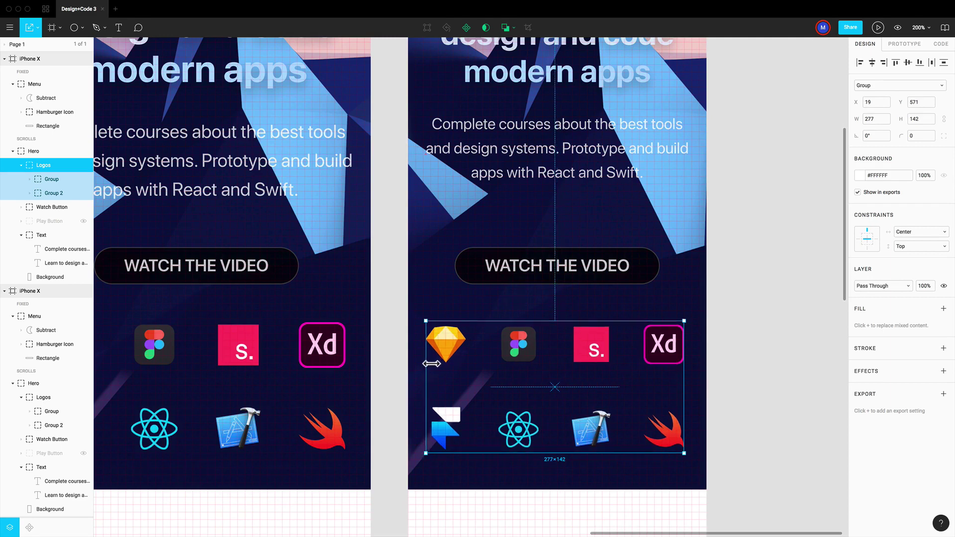
{"action": "left_click_drag", "start_coordinate": [687, 380], "coordinate": [698, 381]}
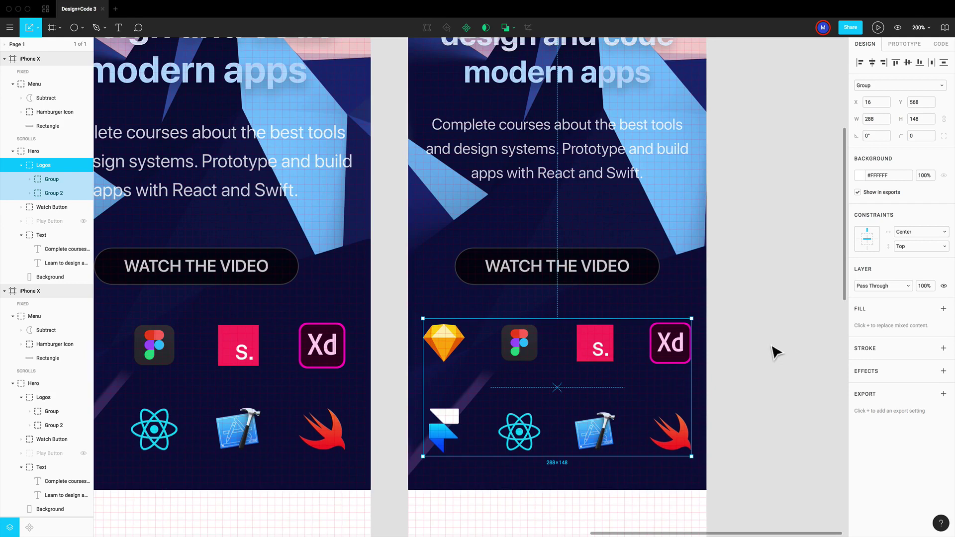
{"action": "key", "text": "alt"}
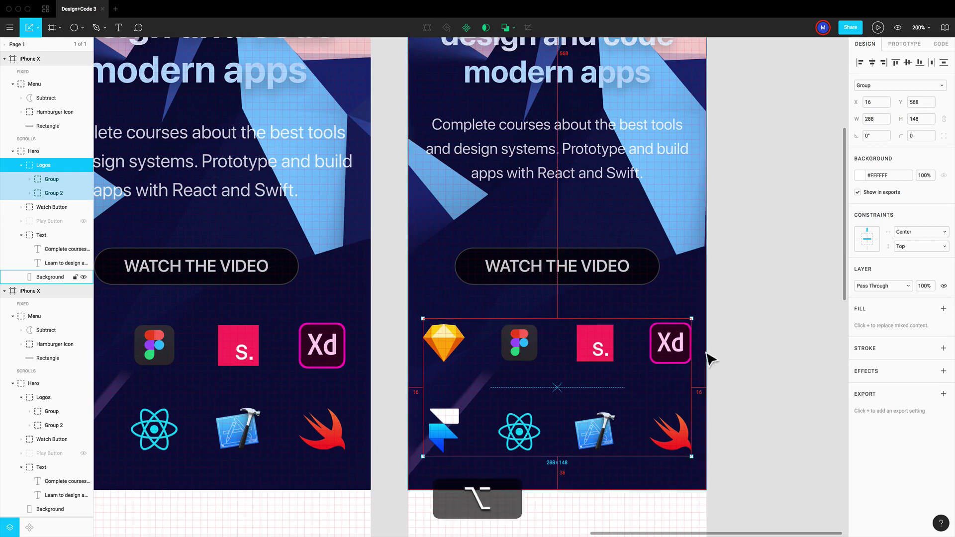
Rename the duplicated 320-wide frame as iPhone SE
{"action": "scroll", "coordinate": [743, 350], "scroll_direction": "up", "scroll_amount": 5}
{"action": "left_click", "coordinate": [742, 349]}
{"action": "scroll", "coordinate": [744, 351], "scroll_direction": "up", "scroll_amount": 4}
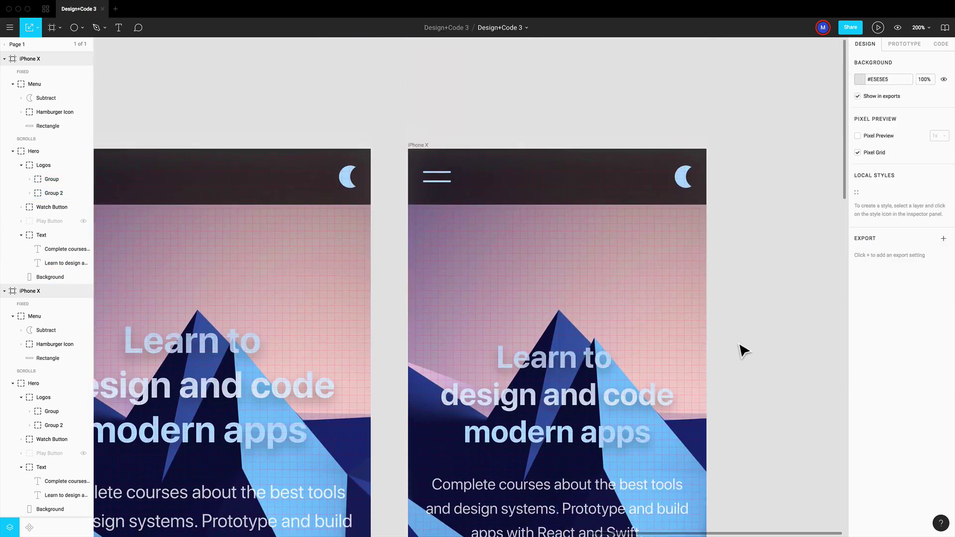
{"action": "left_click", "coordinate": [417, 147]}
{"action": "double_click", "coordinate": [28, 58]}
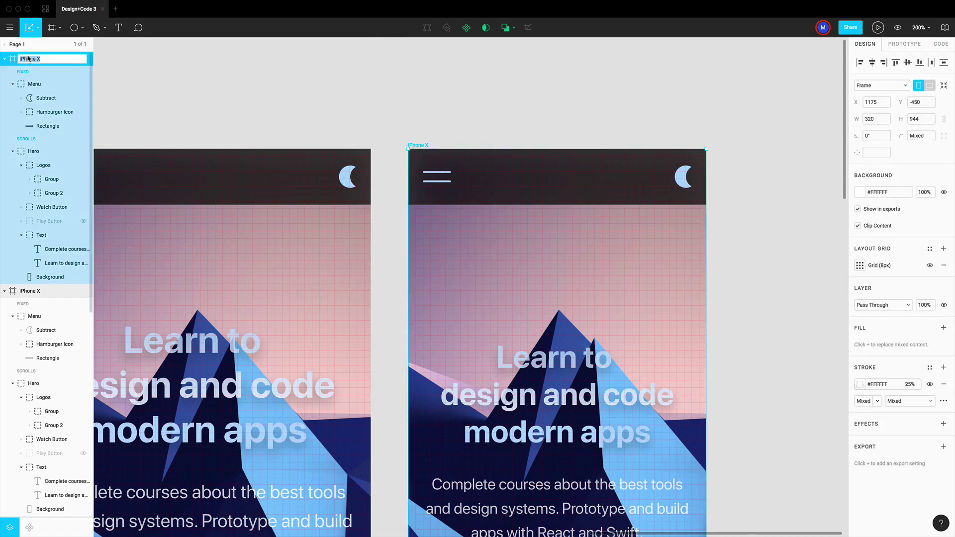
{"action": "type", "text": "iPhone SE"}
{"action": "key", "text": "shift+Return"}
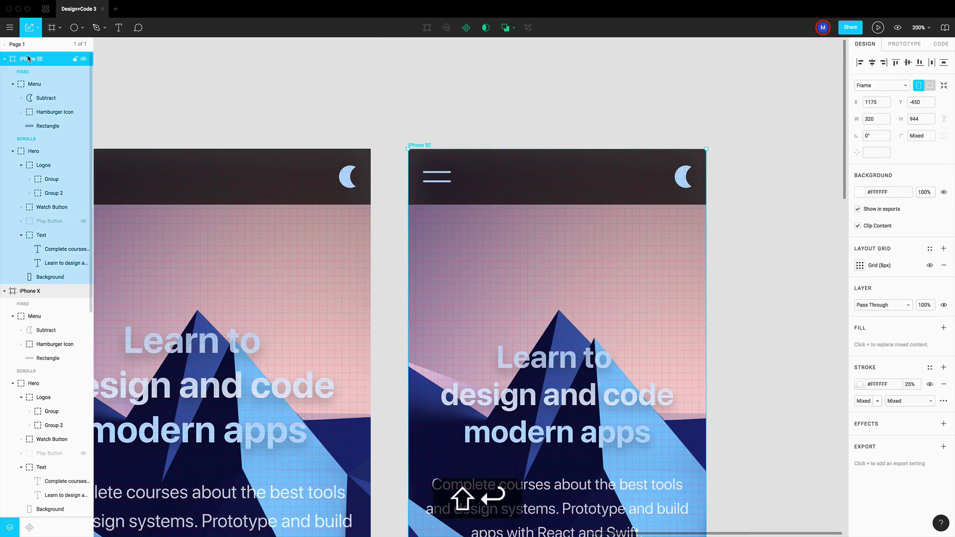
{"action": "scroll", "coordinate": [790, 228], "scroll_direction": "down", "scroll_amount": 2}
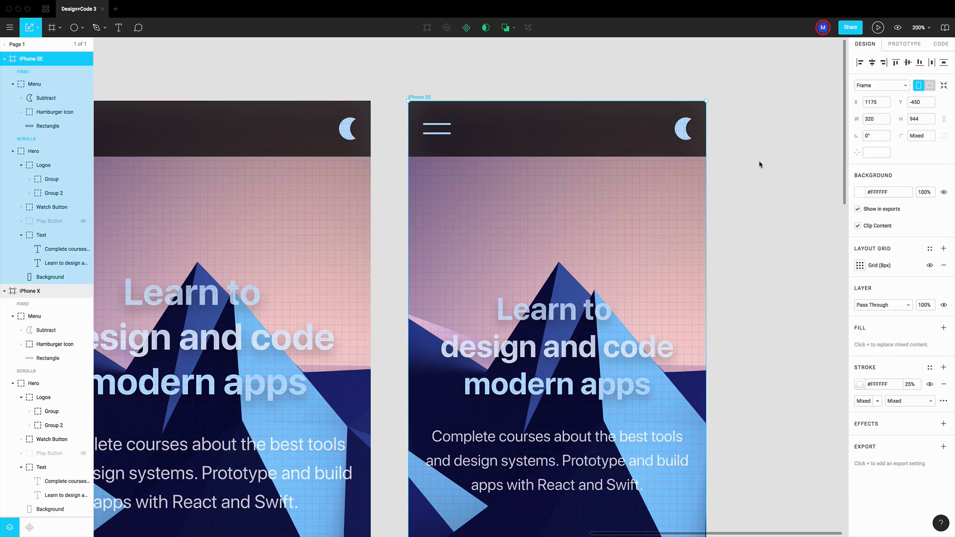
{"action": "scroll", "coordinate": [736, 171], "scroll_direction": "up", "scroll_amount": 1}
{"action": "left_click", "coordinate": [719, 176]}
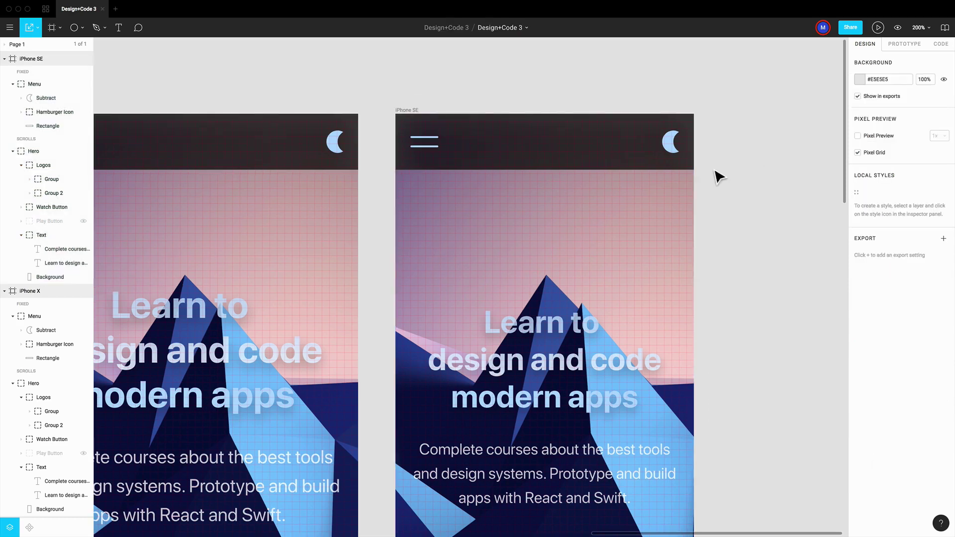
Try scaling the whole iPhone SE frame proportionally to 446 wide with the Scale tool, and undo the scaling
{"action": "key", "text": "shift+0"}
{"action": "scroll", "coordinate": [527, 174], "scroll_direction": "down", "scroll_amount": 2}
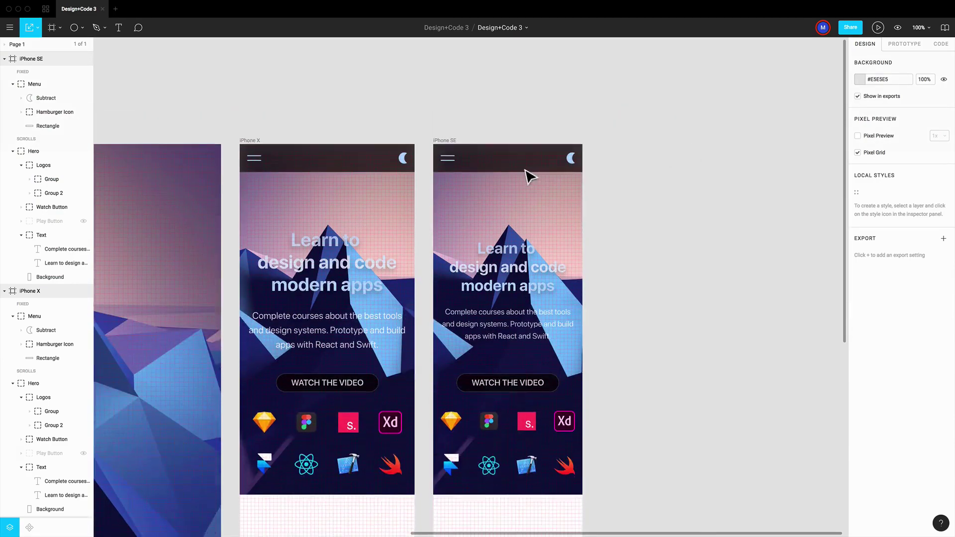
{"action": "left_click", "coordinate": [443, 150]}
{"action": "left_click_drag", "start_coordinate": [582, 208], "coordinate": [642, 205]}
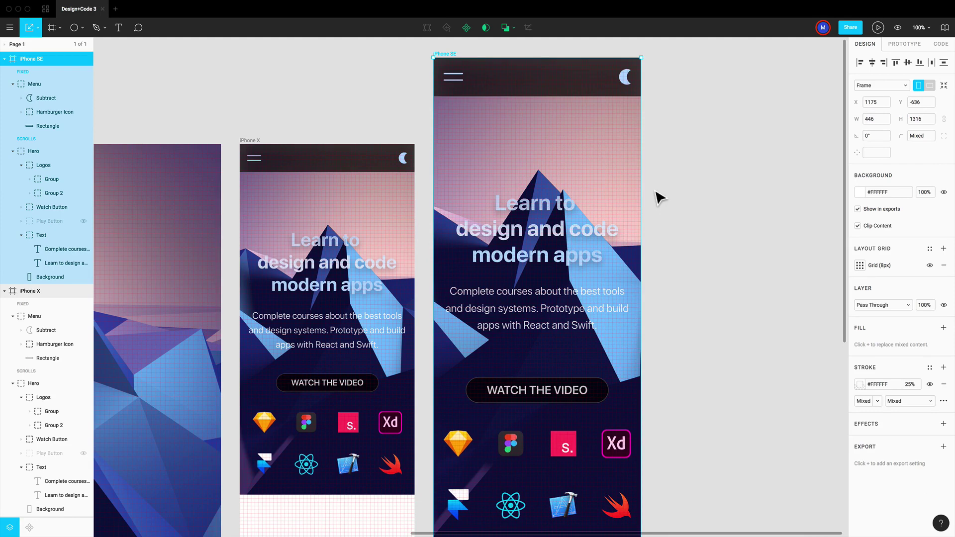
{"action": "key", "text": "super+z"}
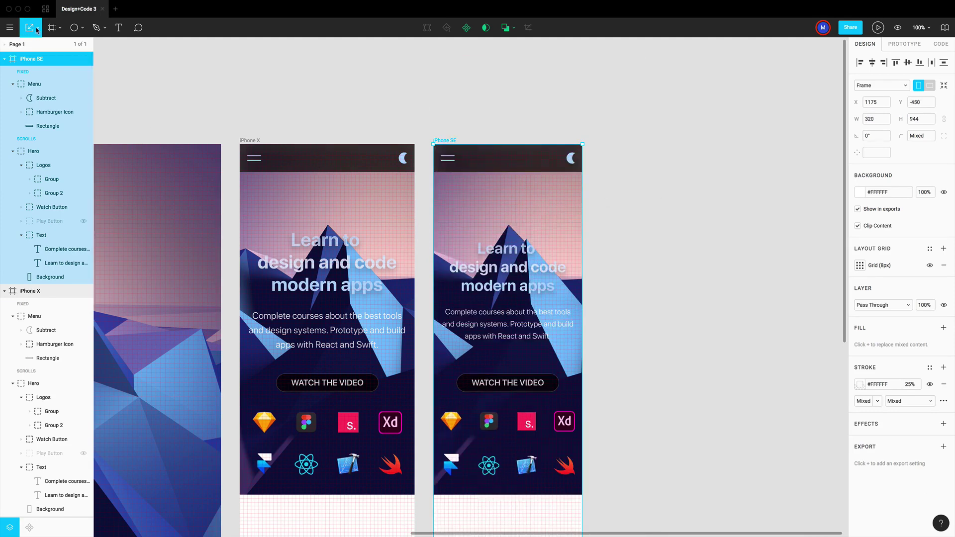
Switch to the Move tool, try widening the iPhone SE frame to test its constraints, and undo the resize
{"action": "left_click", "coordinate": [38, 30]}
{"action": "left_click", "coordinate": [38, 49]}
{"action": "left_click_drag", "start_coordinate": [590, 232], "coordinate": [629, 237]}
{"action": "key", "text": "super+z"}
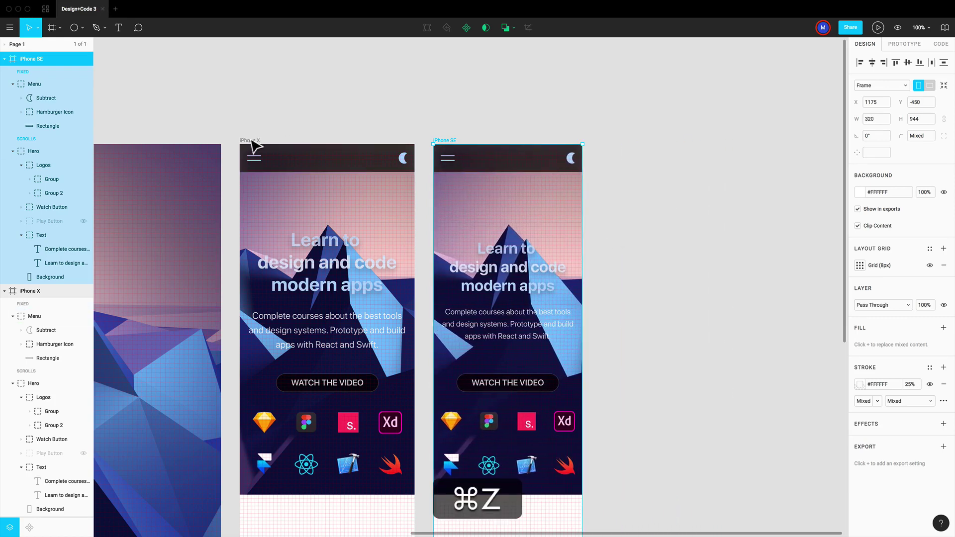
Try changing the iPhone X frame's width to test its constraints, and undo the resize
{"action": "left_click", "coordinate": [249, 141]}
{"action": "mouse_move", "coordinate": [423, 200]}
{"action": "left_mouse_down"}
{"action": "mouse_move", "coordinate": [578, 202]}
{"action": "mouse_move", "coordinate": [413, 207]}
{"action": "left_mouse_up"}
{"action": "key", "text": "super+z"}
Try narrowing the MacBook Pro frame to test its layout constraints, and undo the resize
{"action": "scroll", "coordinate": [413, 207], "scroll_direction": "left", "scroll_amount": 6}
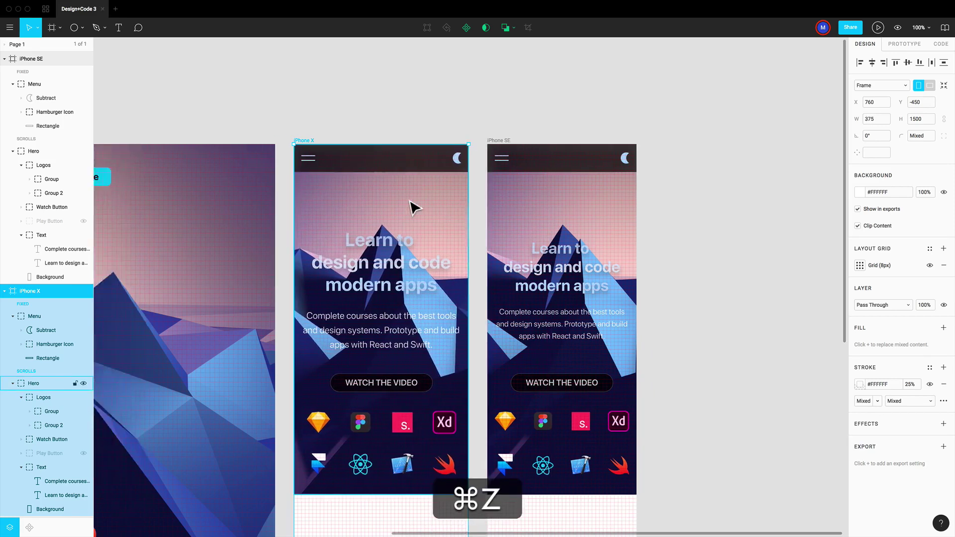
{"action": "scroll", "coordinate": [414, 208], "scroll_direction": "left", "scroll_amount": 6}
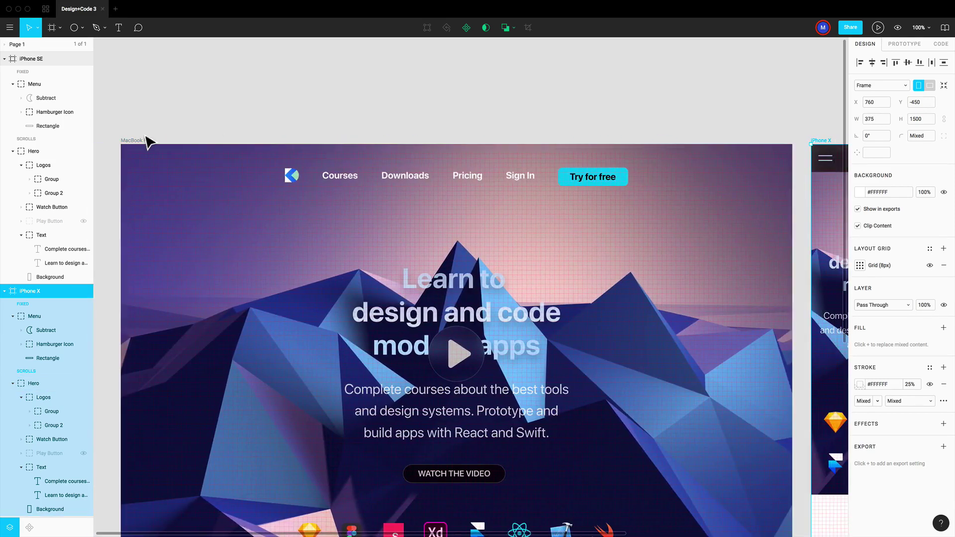
{"action": "left_click", "coordinate": [147, 141]}
{"action": "left_click_drag", "start_coordinate": [794, 237], "coordinate": [724, 249]}
{"action": "key", "text": "super+z"}
Examine the iPhone X frame's hero Text group, its Menu group with the moon icon, and the available boolean operations
{"action": "scroll", "coordinate": [682, 145], "scroll_direction": "right", "scroll_amount": 10}
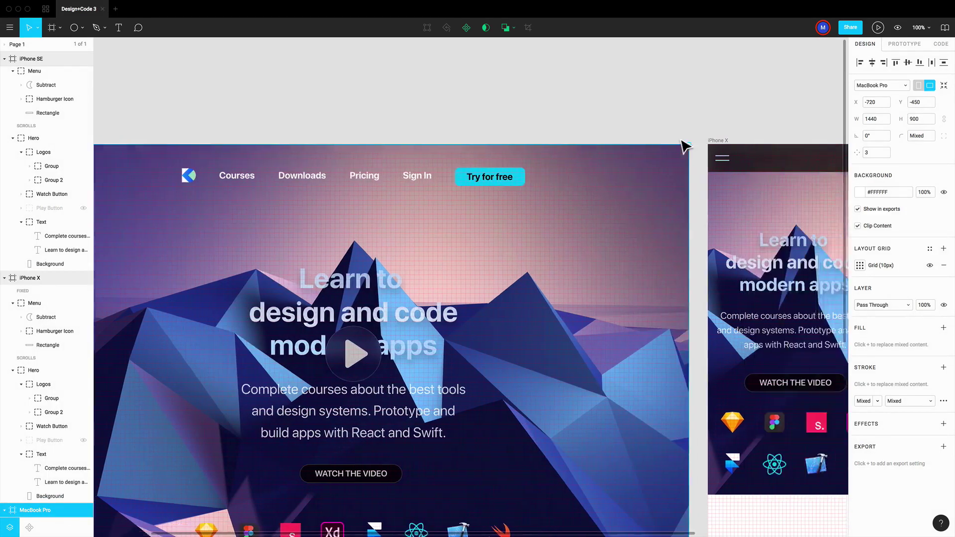
{"action": "scroll", "coordinate": [682, 148], "scroll_direction": "down", "scroll_amount": 2}
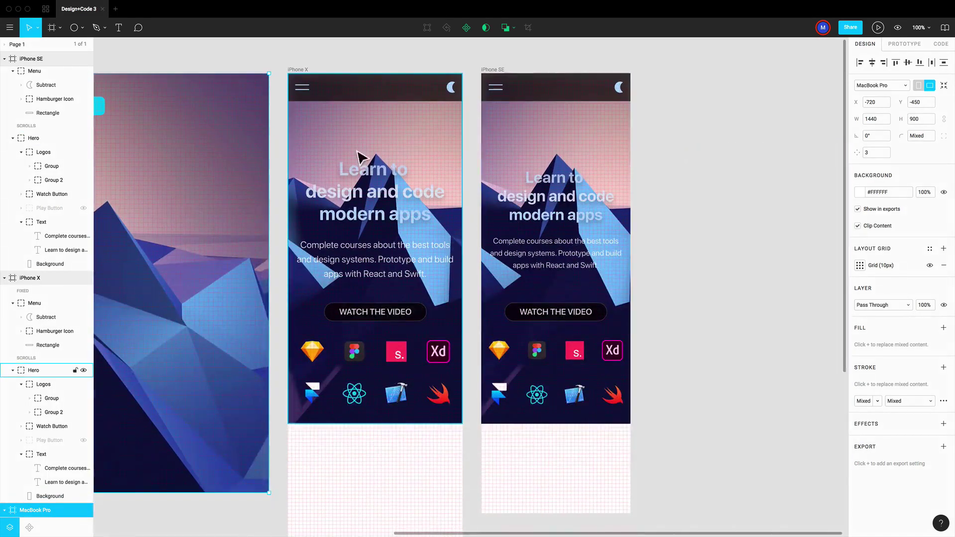
{"action": "double_click", "coordinate": [362, 191]}
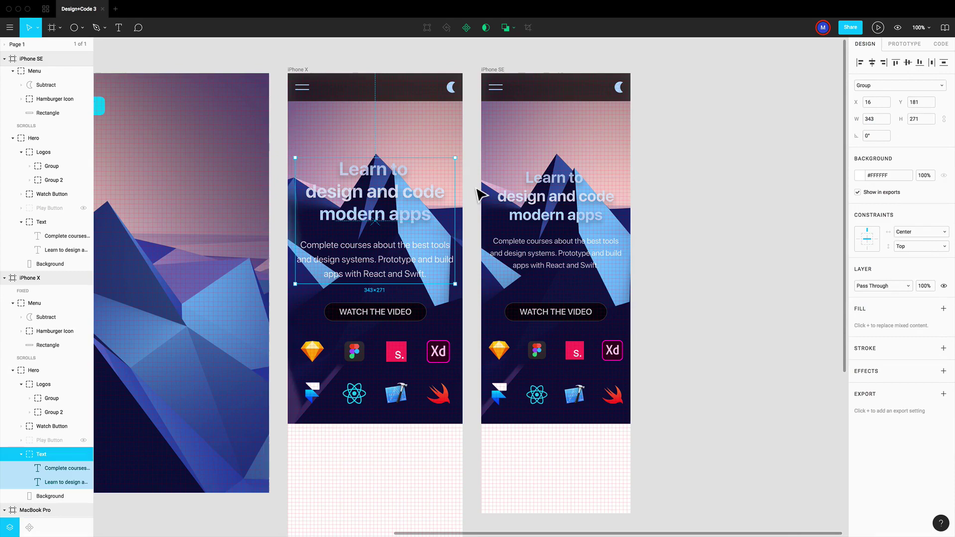
{"action": "left_click", "coordinate": [717, 216]}
{"action": "scroll", "coordinate": [597, 190], "scroll_direction": "up", "scroll_amount": 2}
{"action": "left_click", "coordinate": [388, 135]}
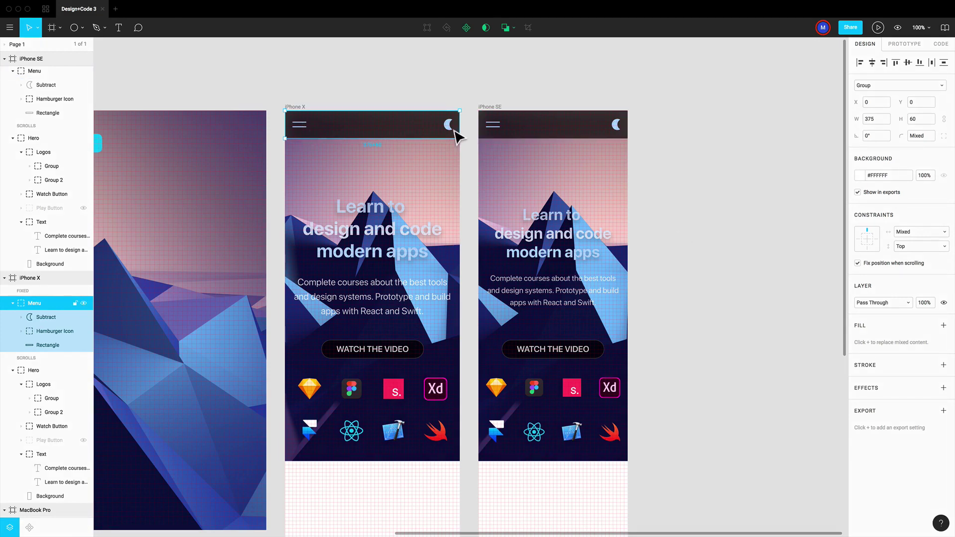
{"action": "left_click", "coordinate": [514, 28]}
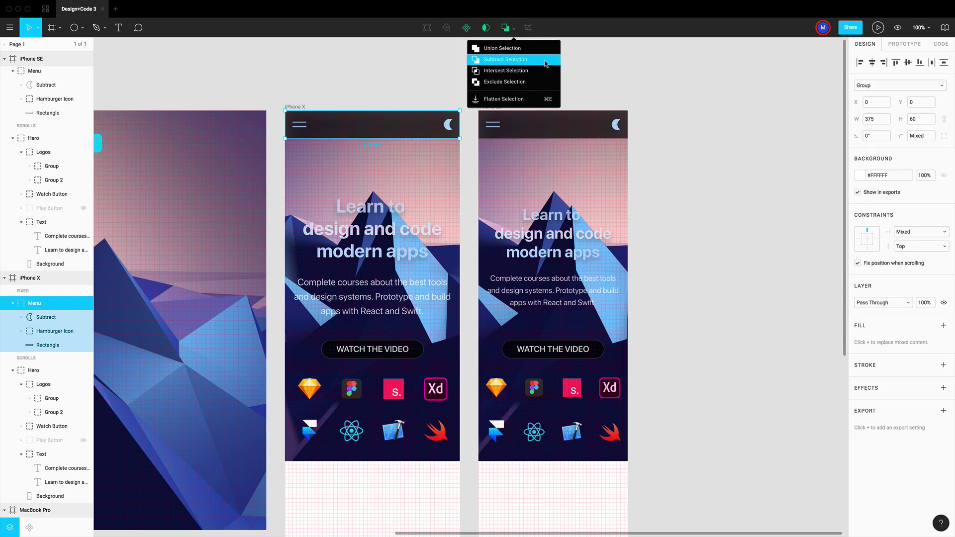
{"action": "left_click", "coordinate": [662, 88]}
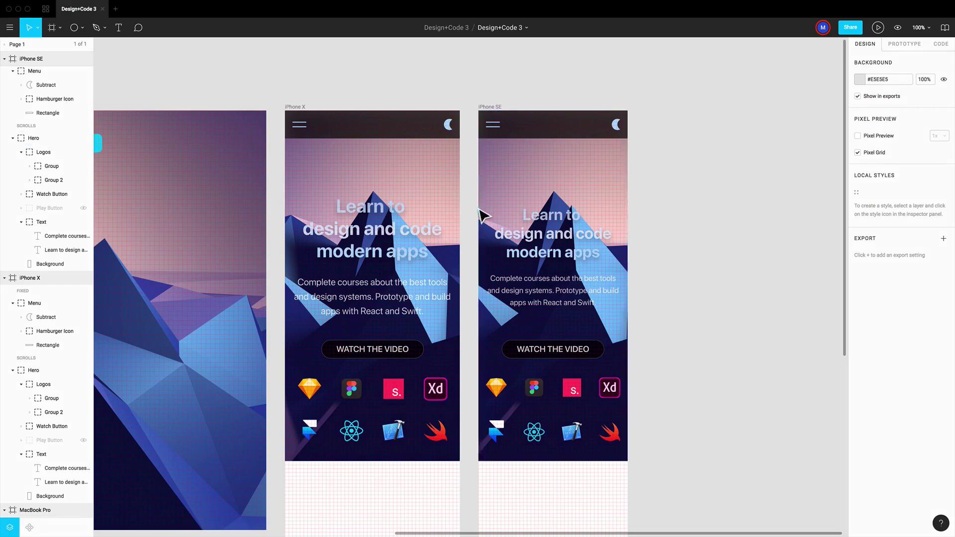
Select the "Learn to design and code modern apps" heading text layer in the MacBook Pro frame
{"action": "scroll", "coordinate": [486, 213], "scroll_direction": "left", "scroll_amount": 10}
{"action": "scroll", "coordinate": [490, 215], "scroll_direction": "left", "scroll_amount": 5}
{"action": "scroll", "coordinate": [557, 215], "scroll_direction": "up", "scroll_amount": 3}
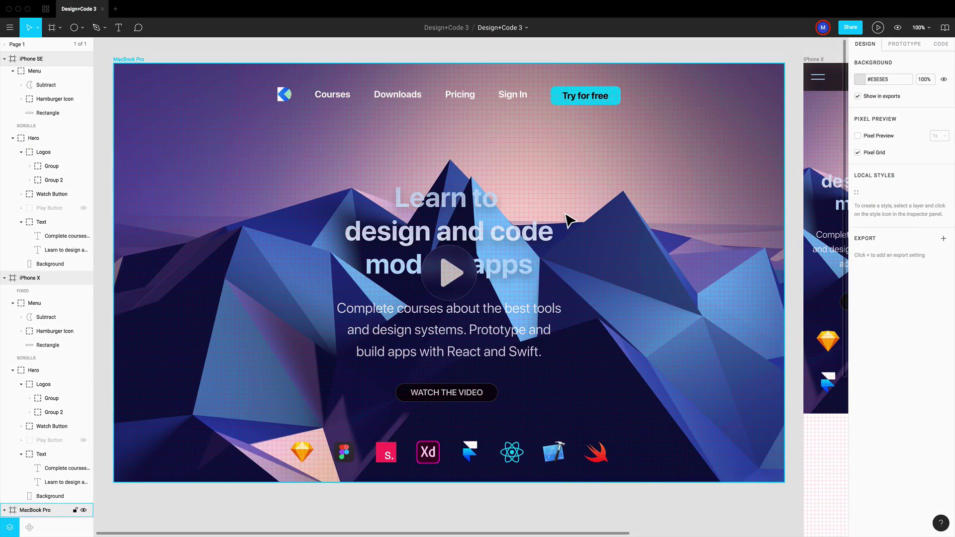
{"action": "scroll", "coordinate": [569, 220], "scroll_direction": "down", "scroll_amount": 1}
{"action": "left_click", "coordinate": [564, 221], "text": "super"}
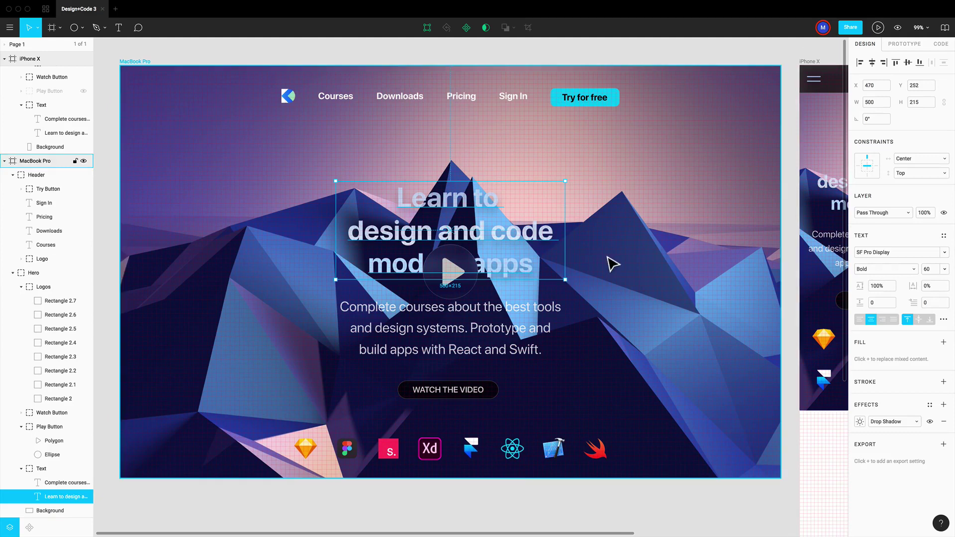